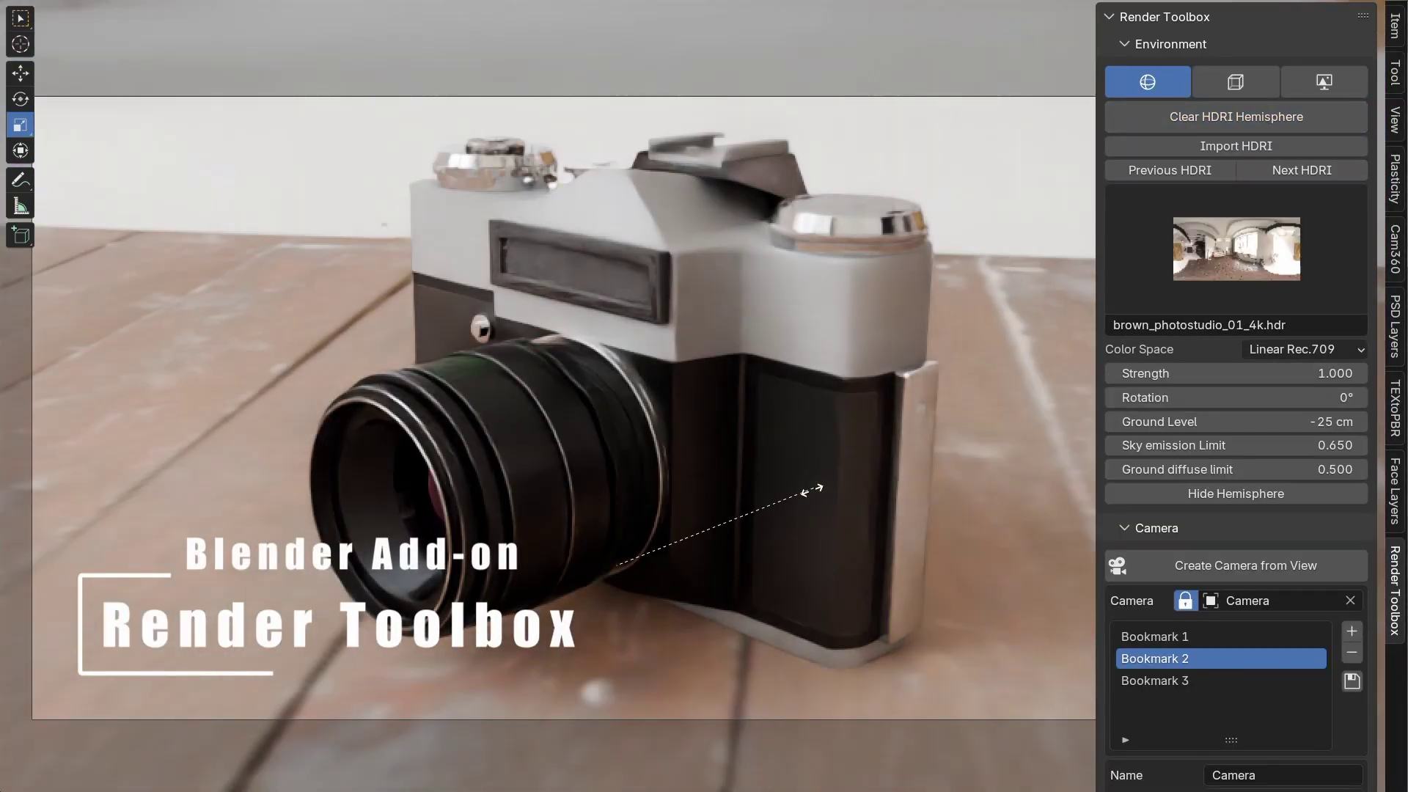
scroll(1193, 391, "down", 5)
- View the camera model through Bookmark 1 and set film effects to Always
left_click(1193, 391)
scroll(1232, 529, "down", 5)
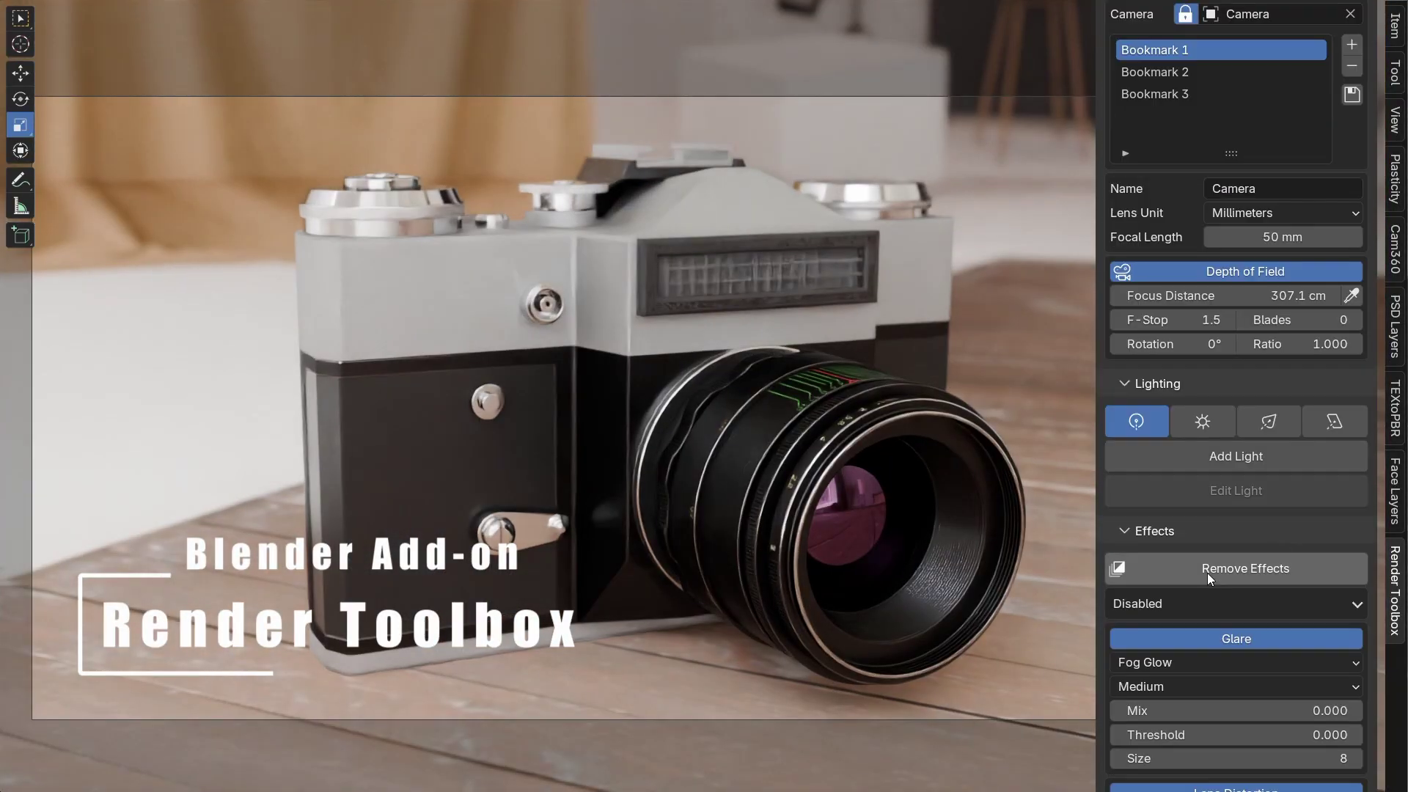
left_click(1208, 603)
left_click(1172, 689)
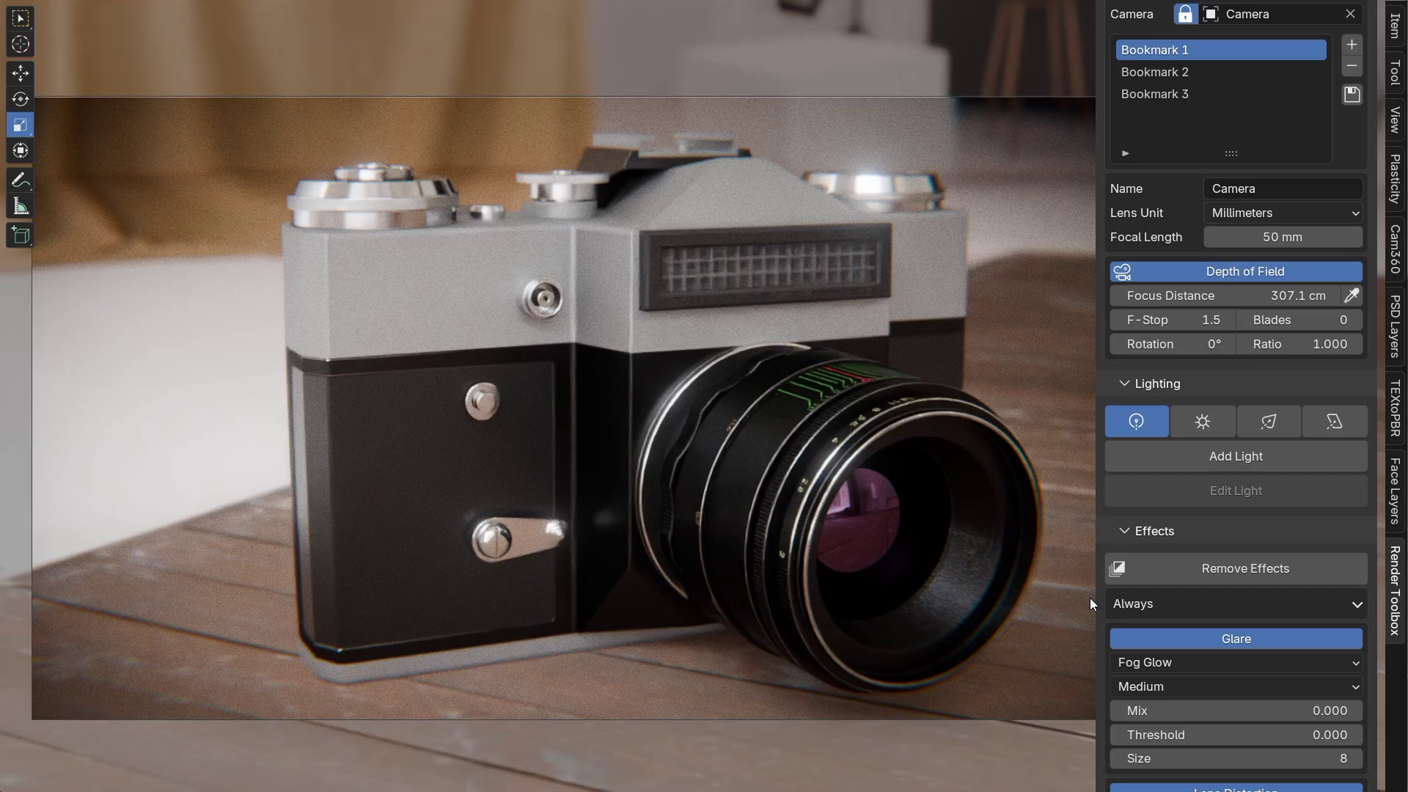
scroll(1087, 597, "up", 10)
- Step the environment to the brown_photostudio_02 HDRI and try other saved camera bookmarks
left_click(1292, 168)
left_click(1170, 171)
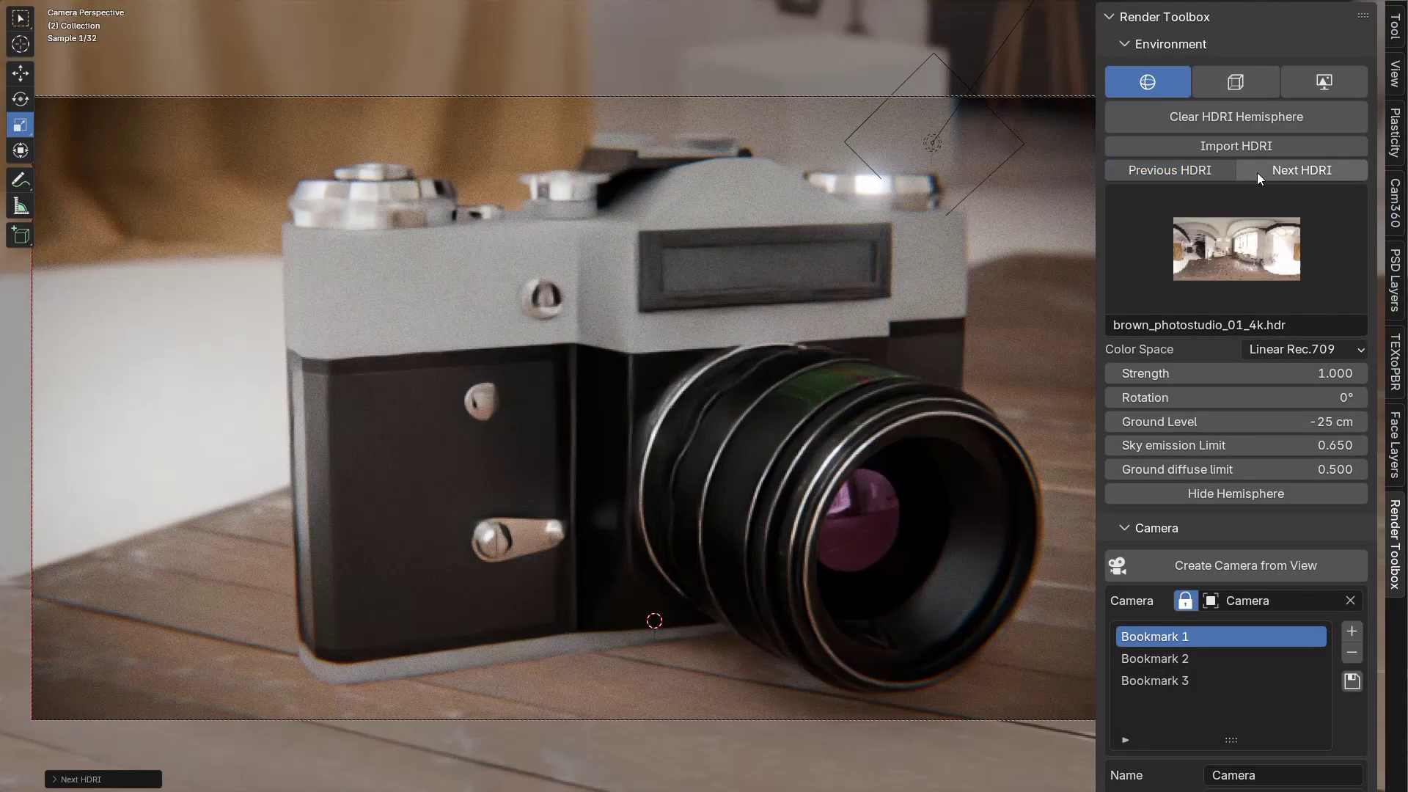
left_click(1302, 170)
scroll(1264, 331, "down", 5)
left_click(1156, 358)
left_click(1155, 313)
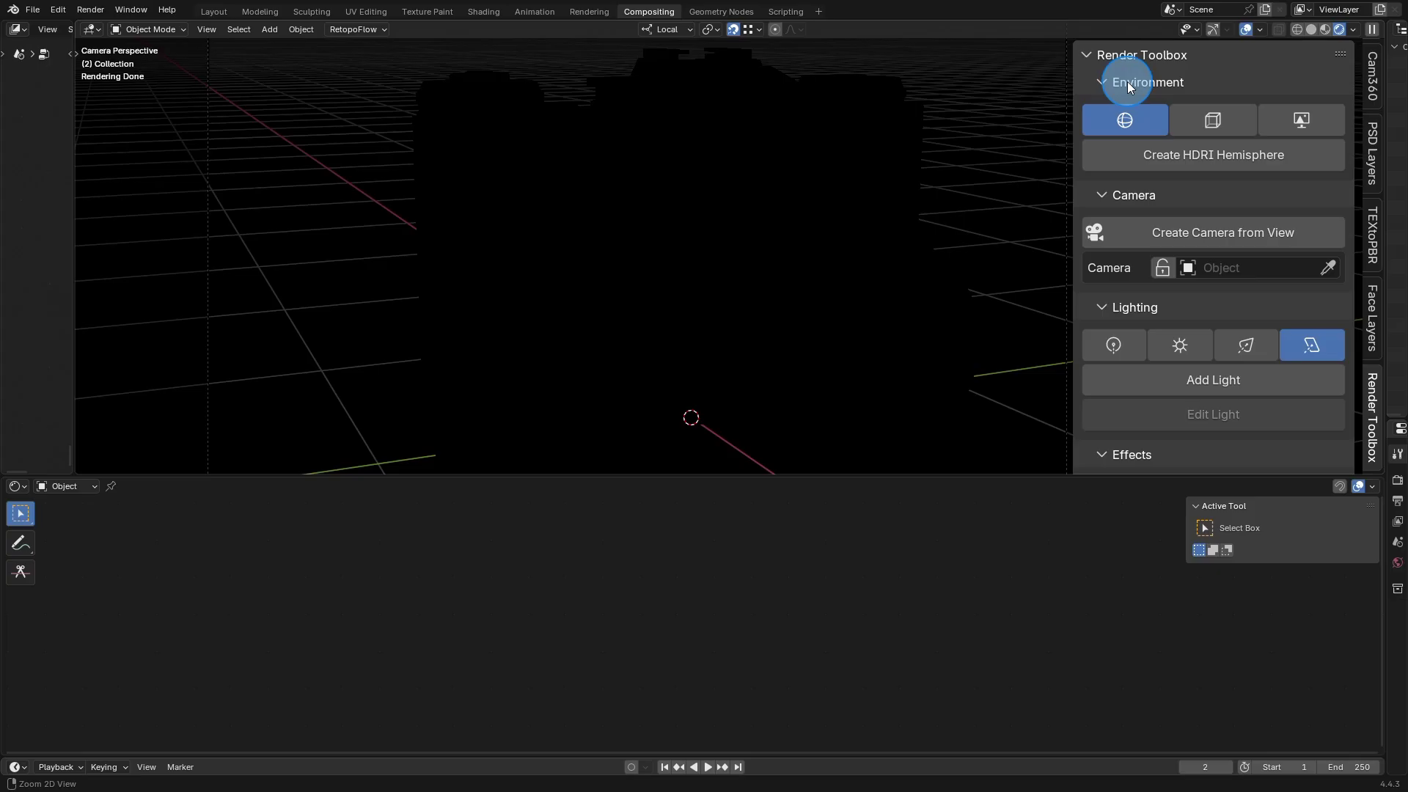
- Collapse the Environment, Camera, Lighting and Effects sections, then expand Environment again
left_click(1128, 82)
left_click(1138, 112)
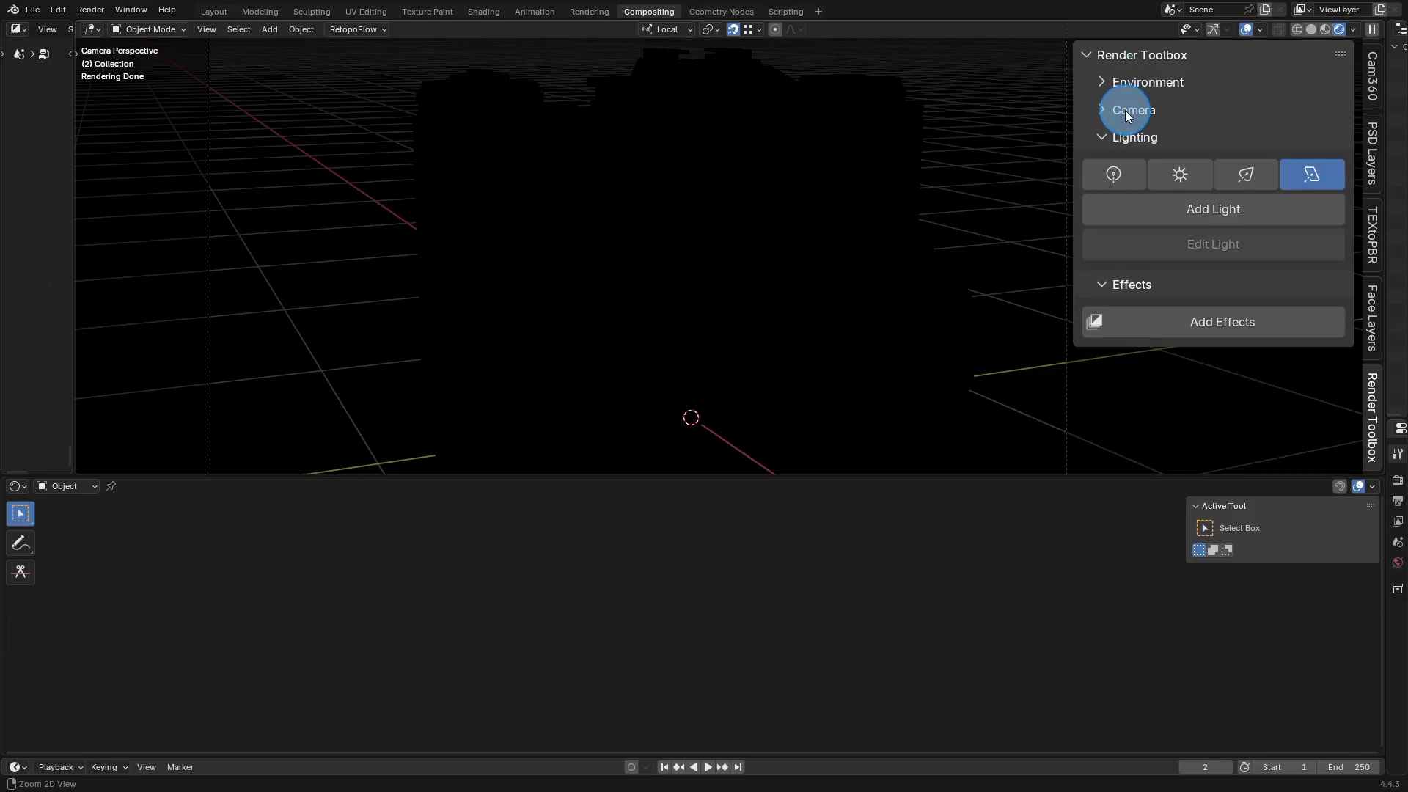
left_click(1106, 138)
left_click(1130, 164)
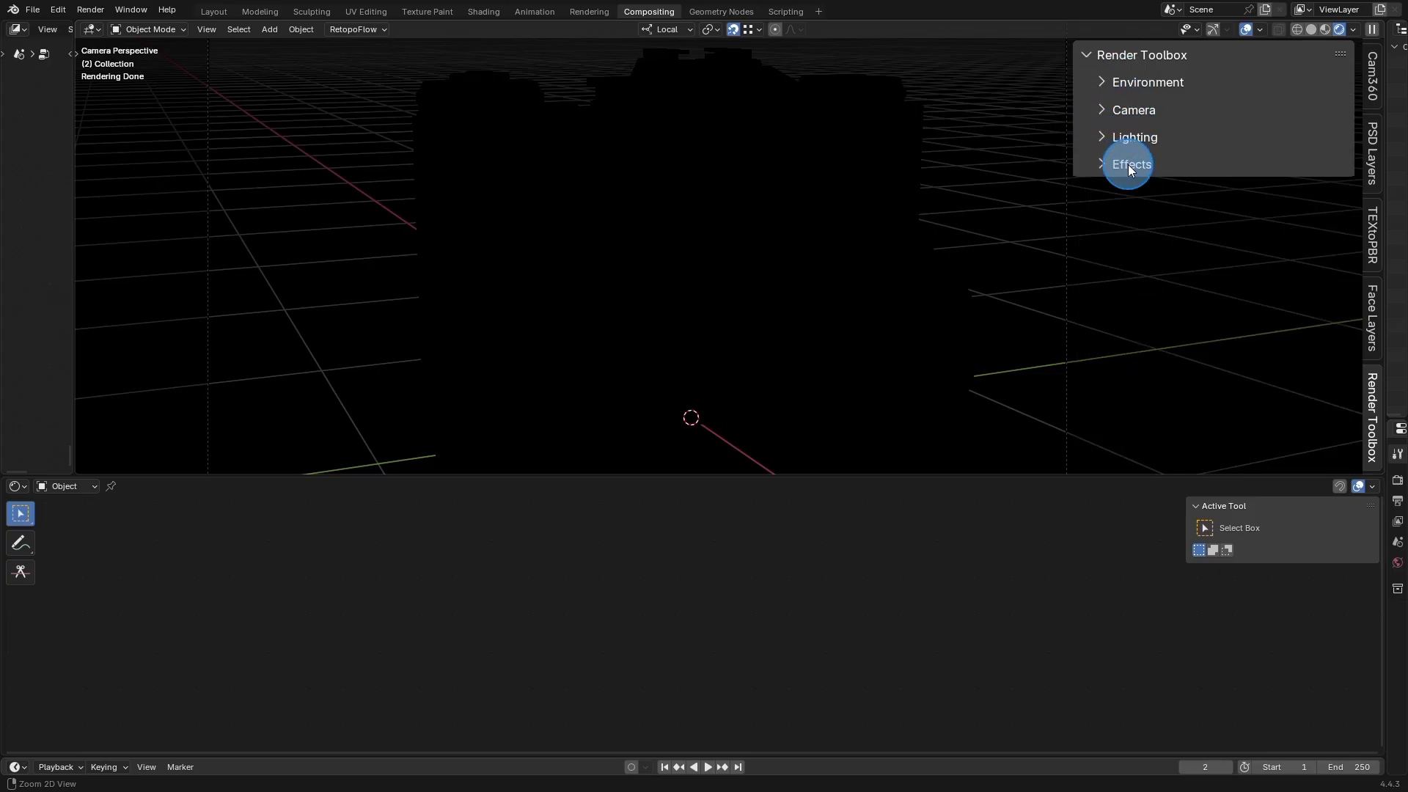
left_click(1128, 83)
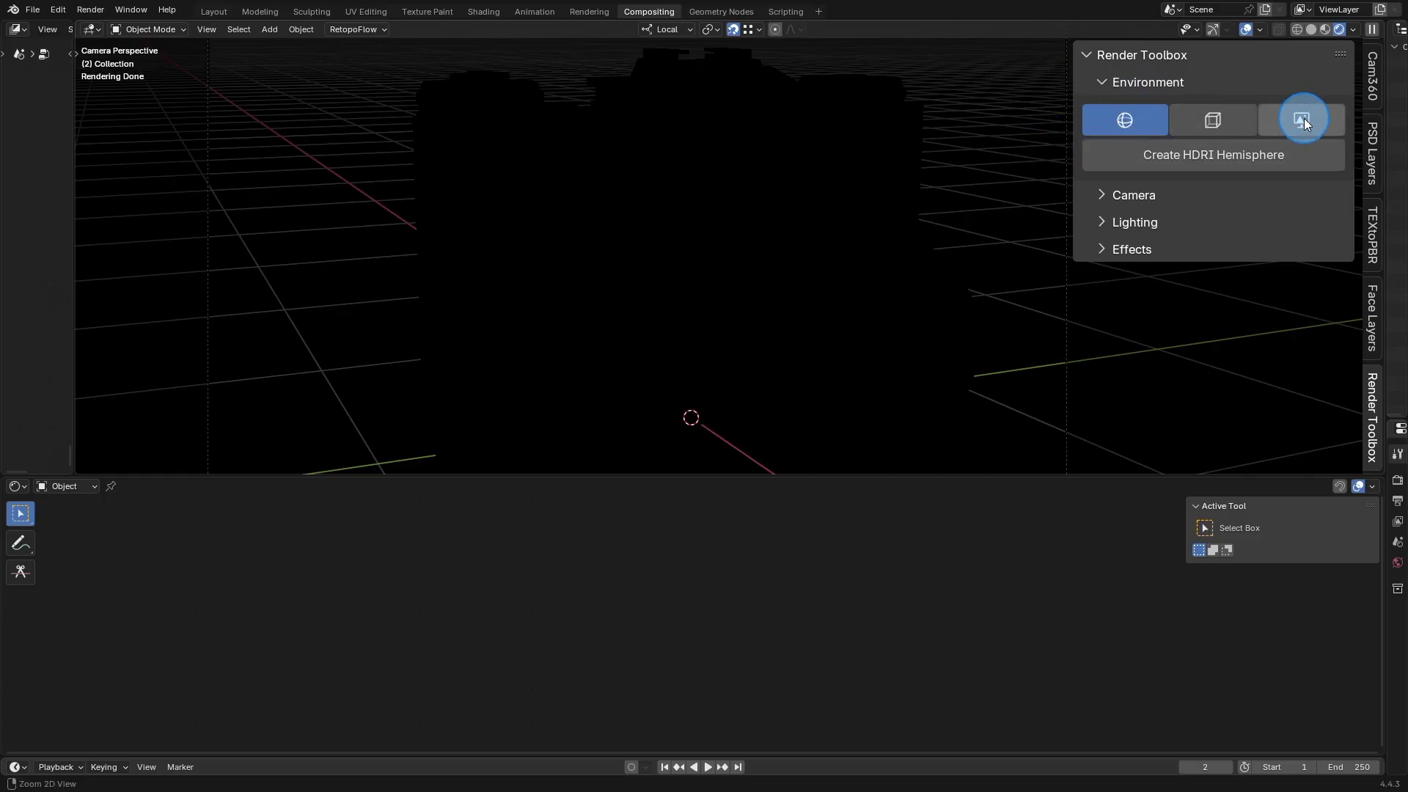
- Compare the HDRI cube environment type and return to the hemisphere type
left_click(1215, 121)
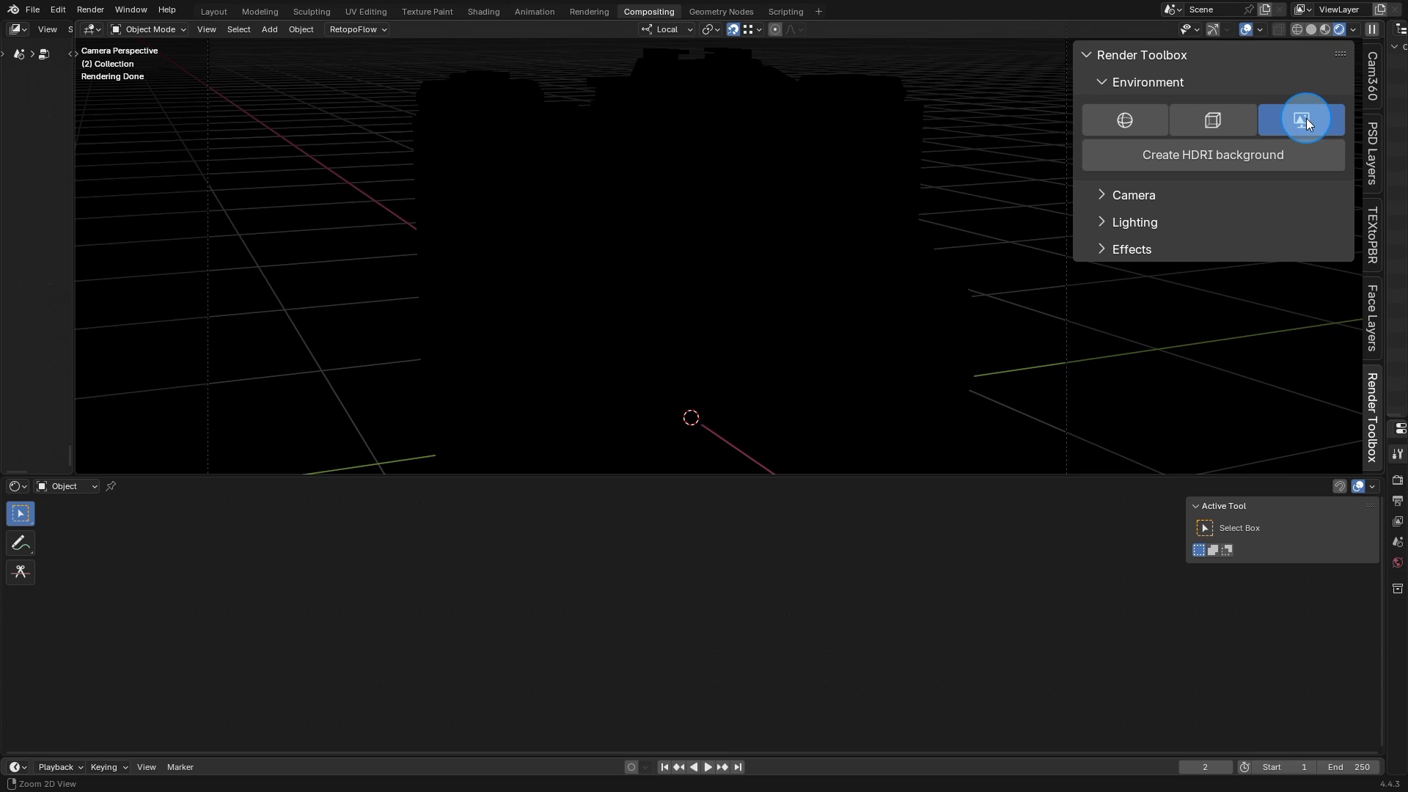
left_click(1126, 121)
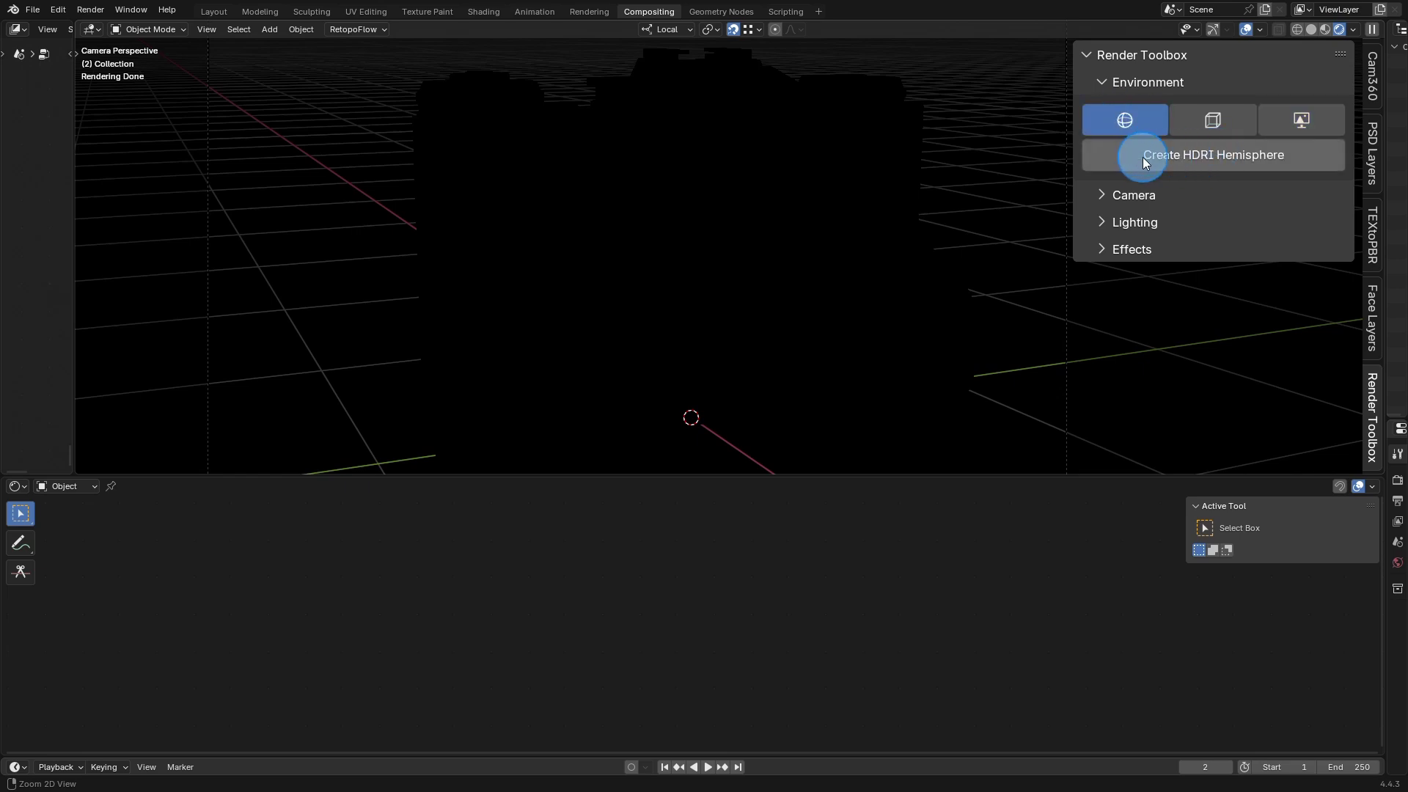
- Create the HDRI hemisphere and import photo_studio_01_4k.hdr from the bookmarked HDRI folder
left_click(1211, 159)
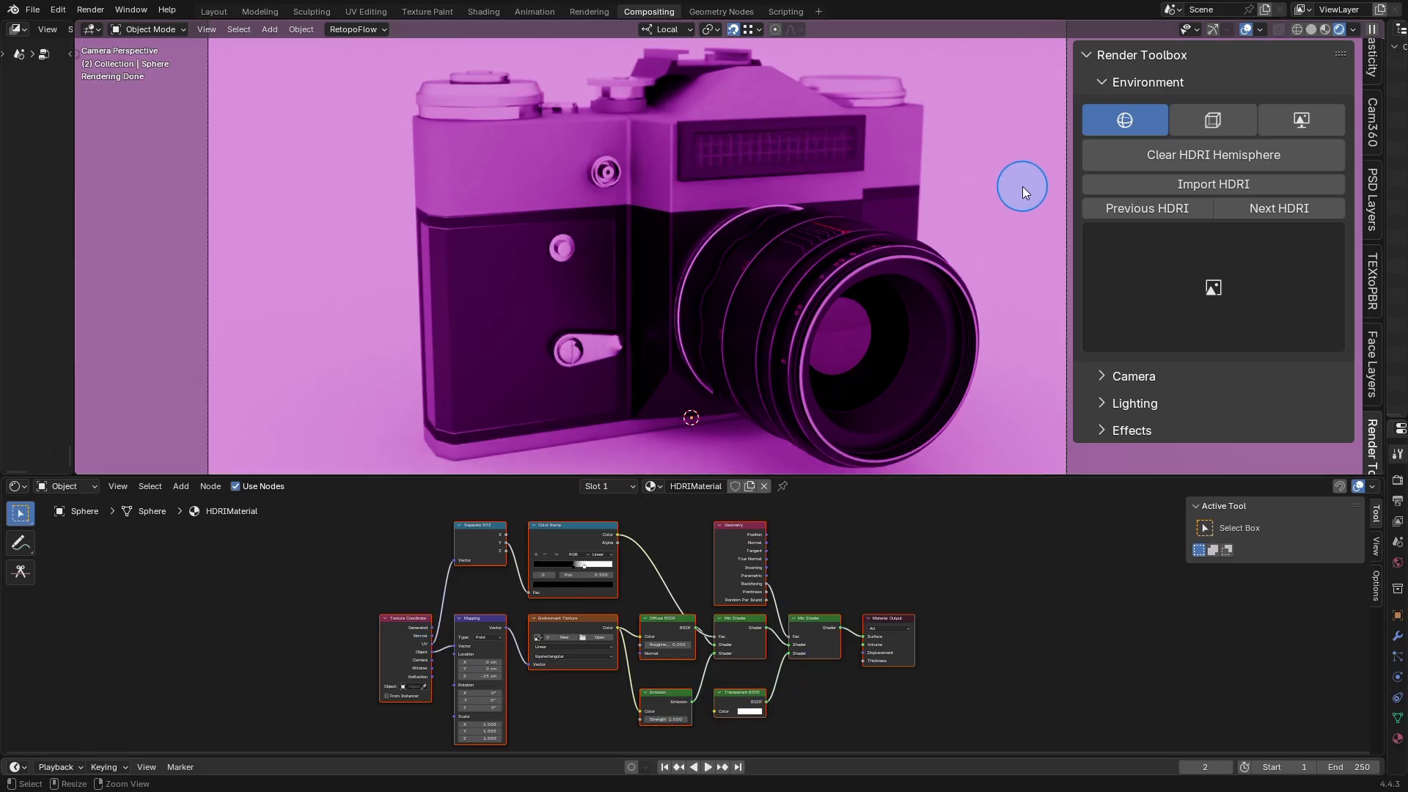
left_click(1165, 184)
left_click(381, 244)
left_click(535, 277)
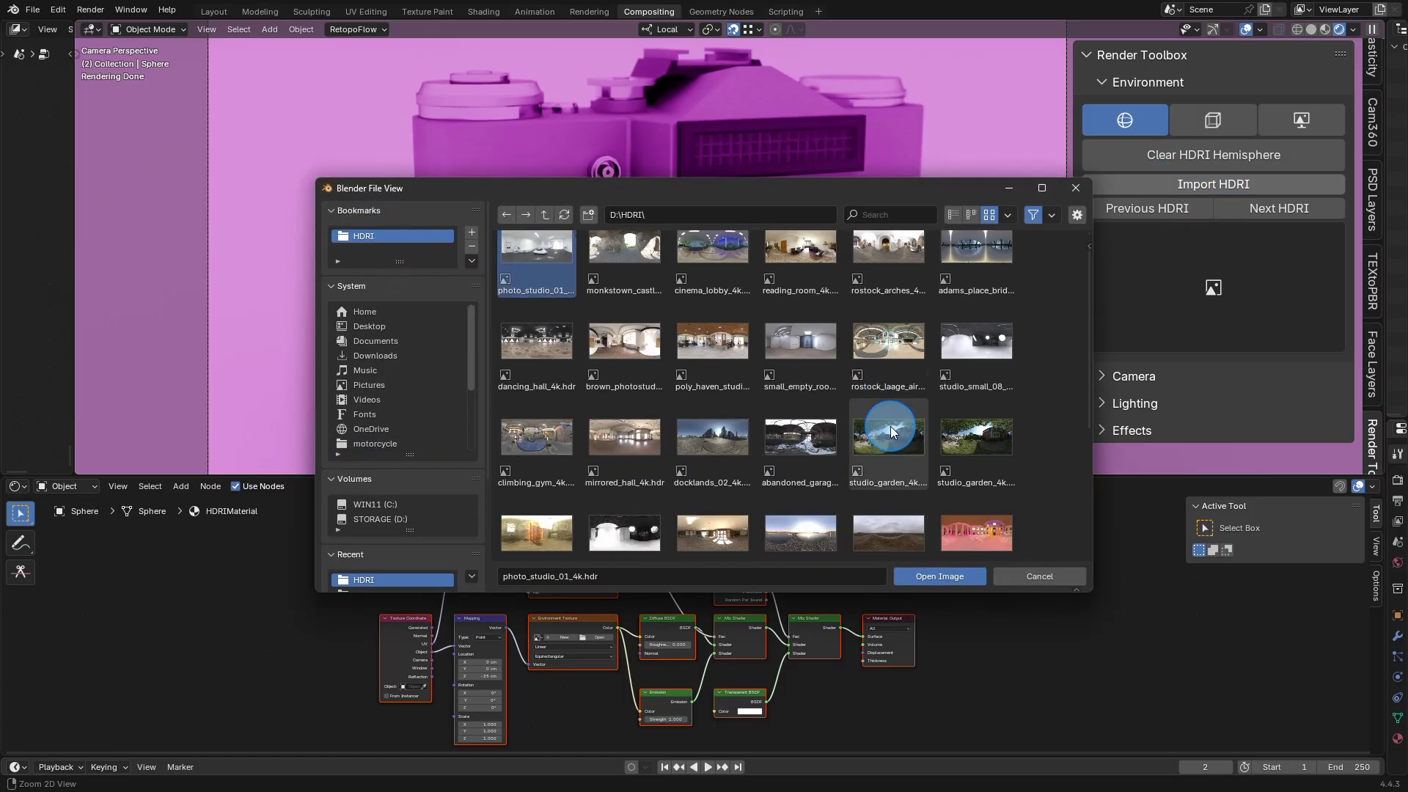
scroll(770, 441, "down", 3)
scroll(770, 496, "up", 3)
left_click(941, 576)
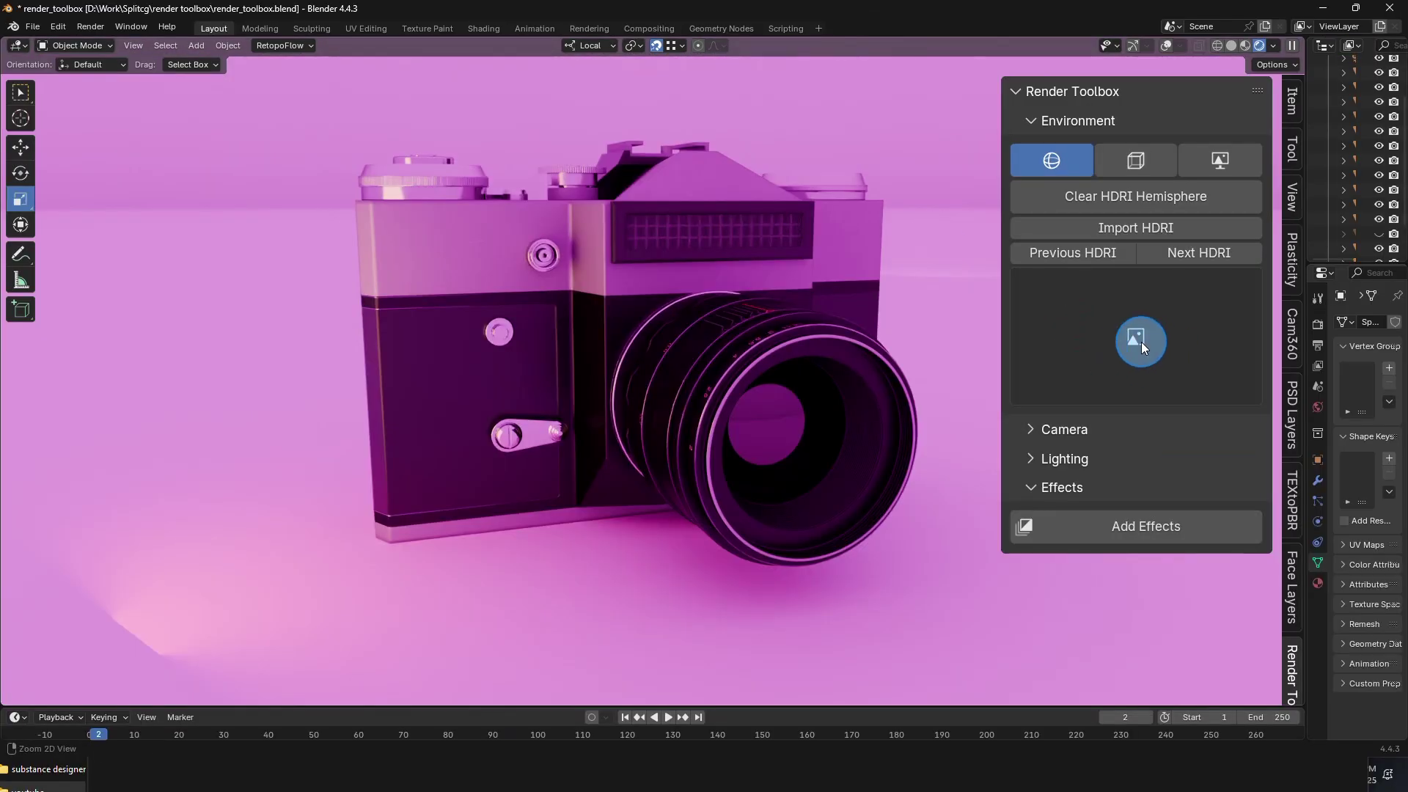
- Apply brown_photostudio_01_4k.hdr from the HDRI gallery as the hemisphere environment
left_click(1142, 342)
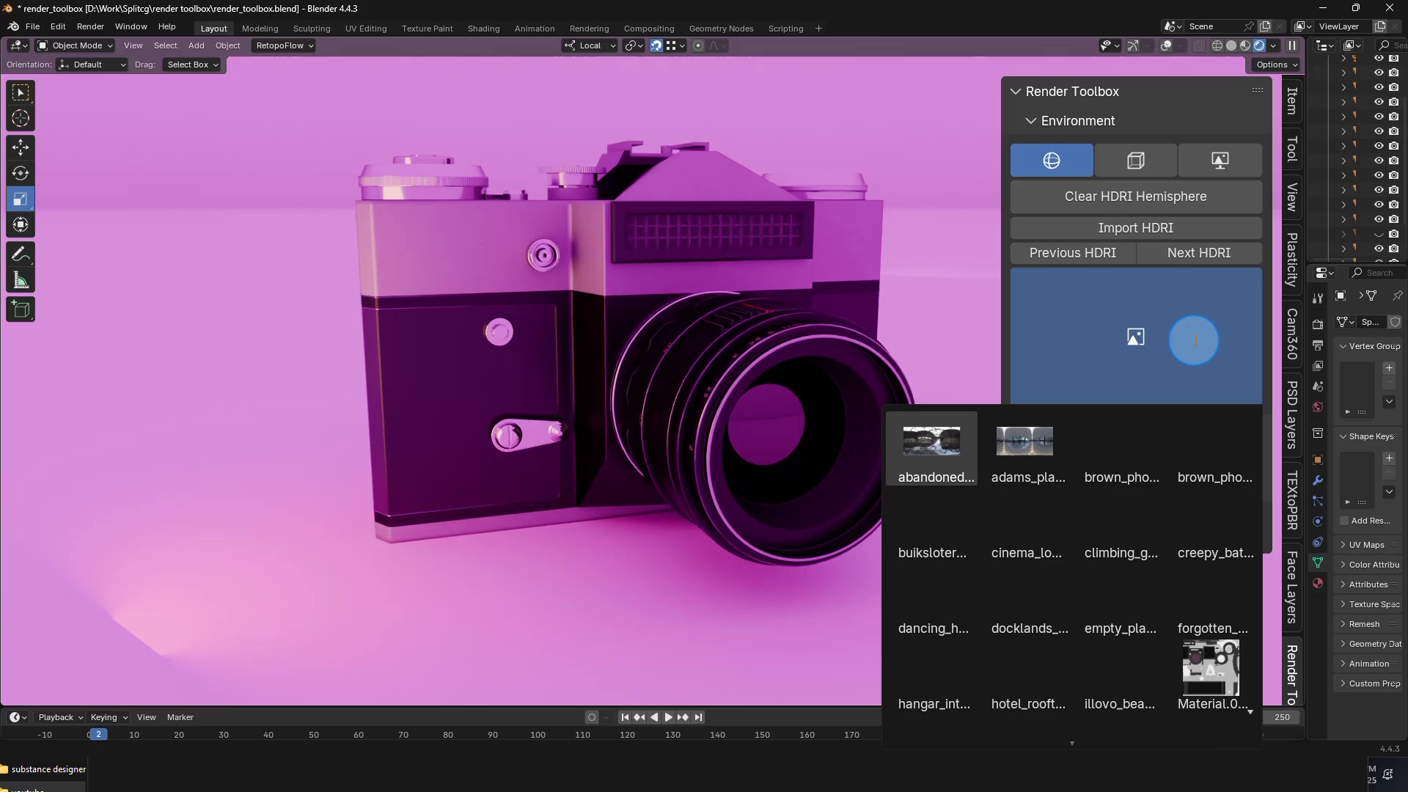
left_click(1119, 440)
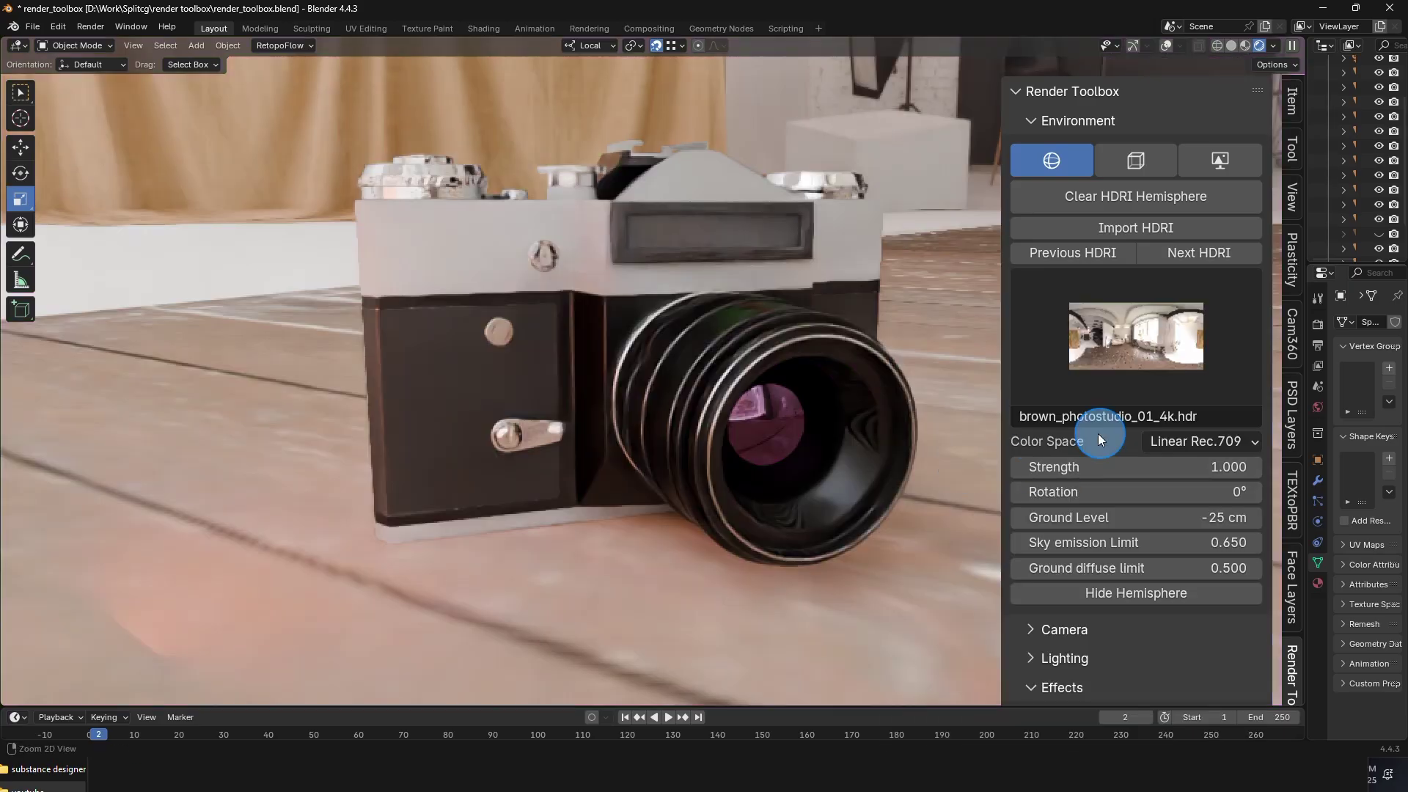
- Step through previous and next HDRIs and settle on brown_photostudio_02
left_click(1112, 256)
left_click(1183, 254)
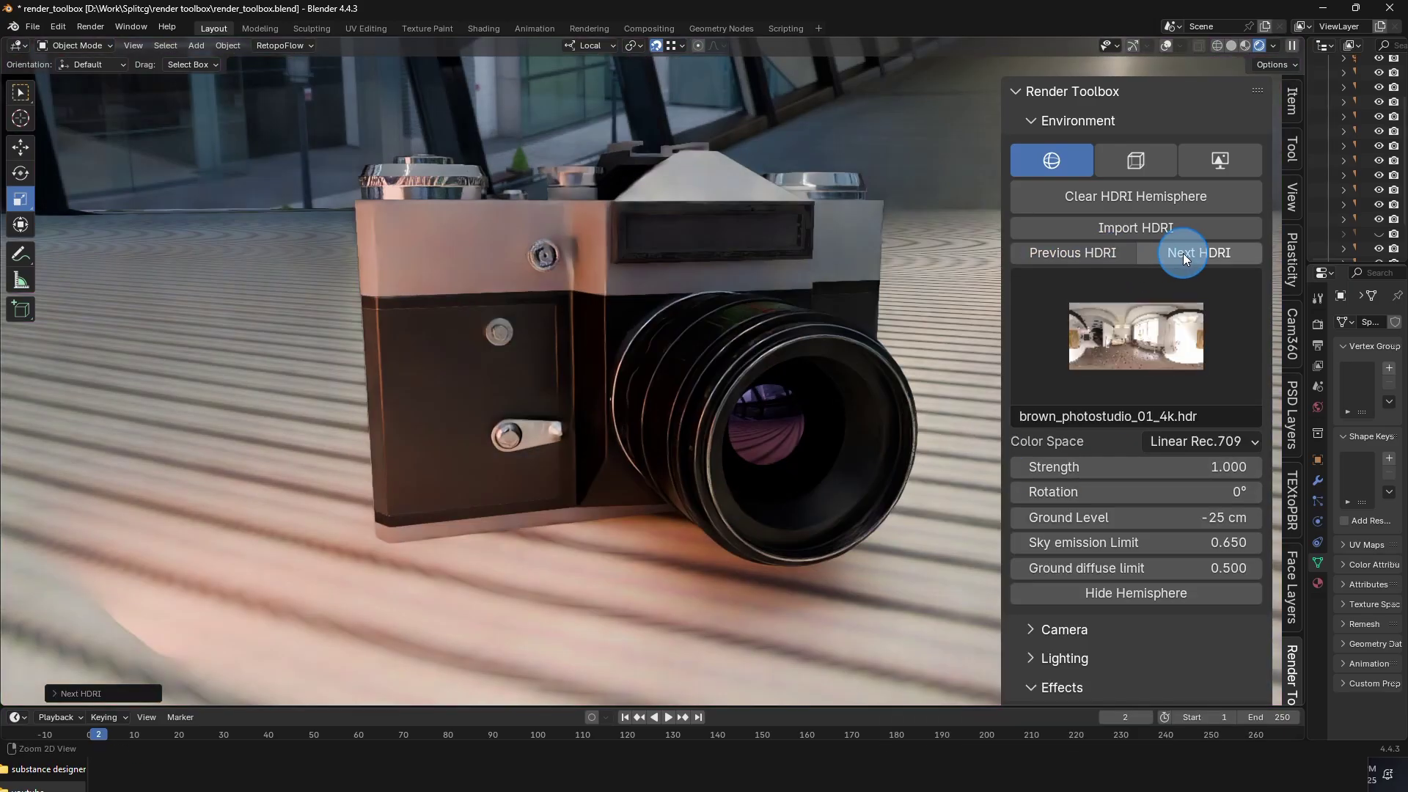
left_click(1222, 252)
left_click(1074, 256)
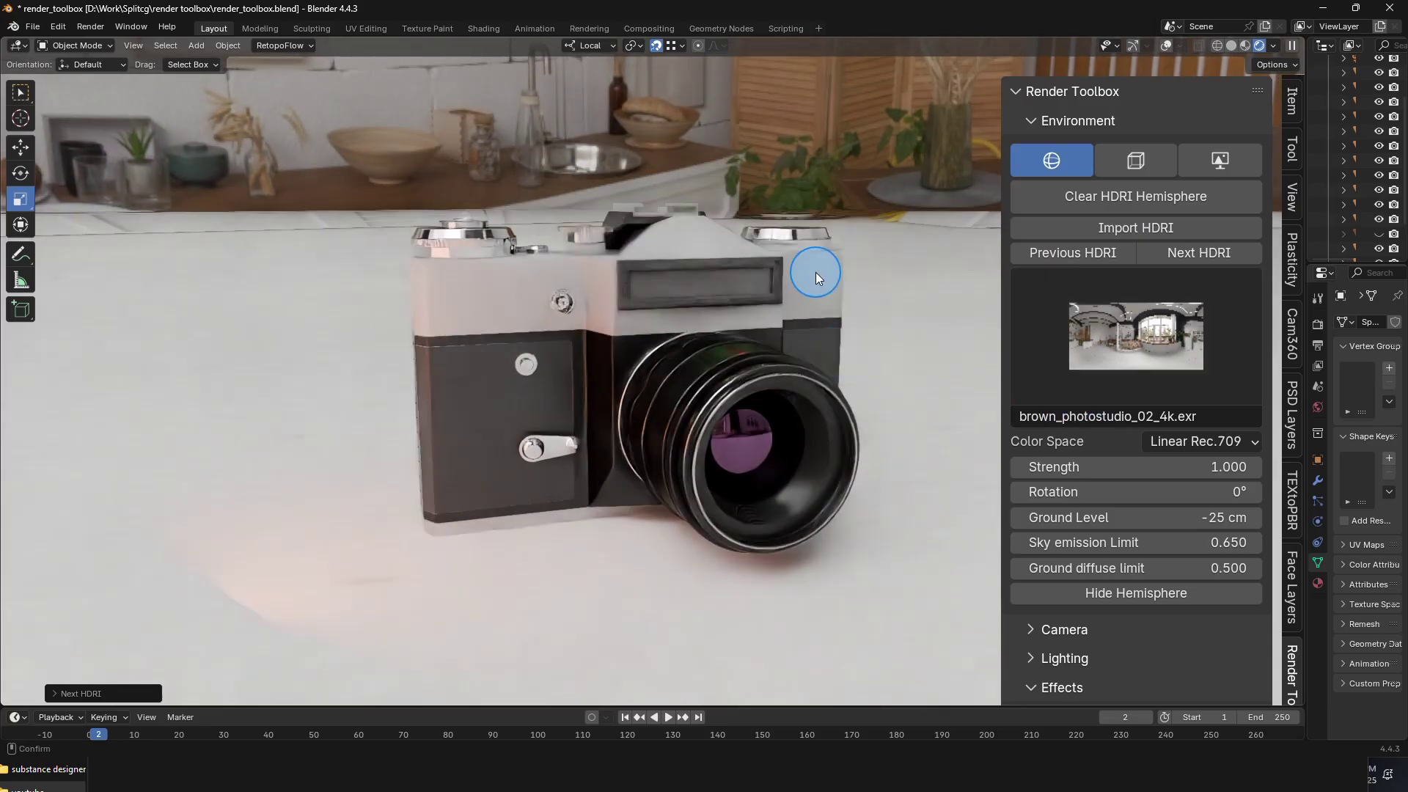
scroll(816, 271, "down", 3)
scroll(728, 407, "down", 5)
mouse_move(728, 406)
middle_mouse_down()
mouse_move(756, 363)
mouse_move(761, 376)
middle_mouse_up()
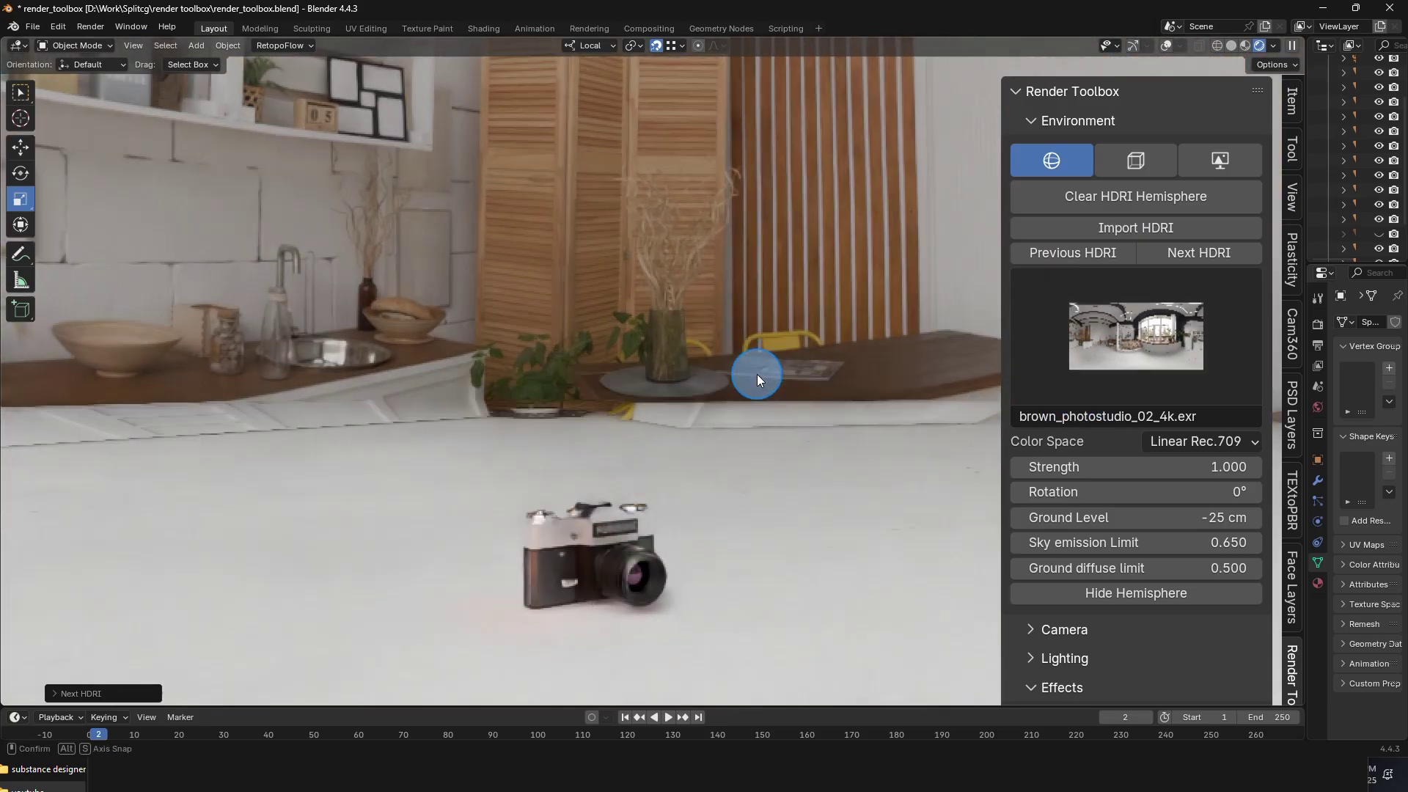
- Keep Linear Rec.709 colour space, set HDRI strength to 0.4 and rotation to 40.8°
left_click(1190, 440)
left_click(1184, 447)
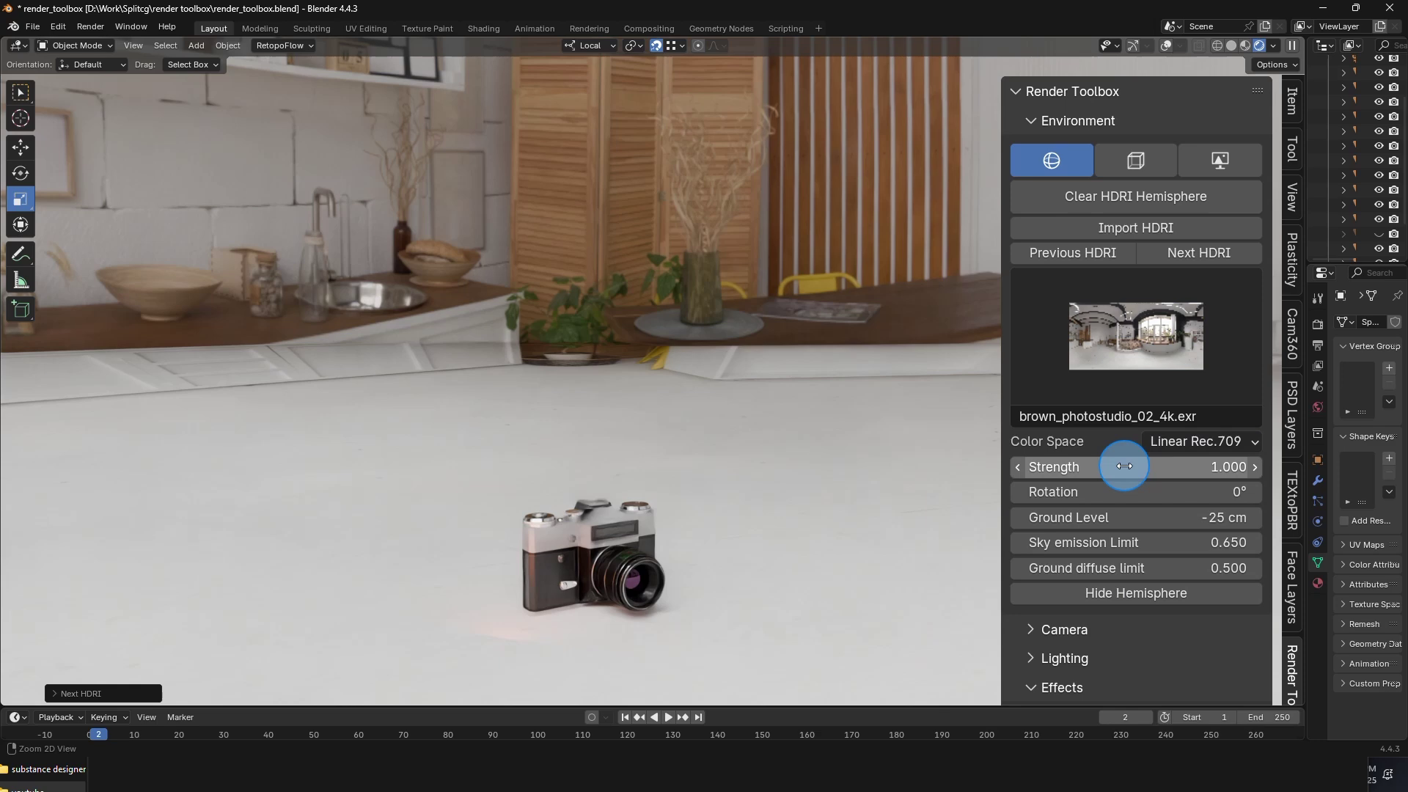
mouse_move(1095, 467)
left_mouse_down()
mouse_move(1224, 497)
mouse_move(958, 473)
mouse_move(281, 517)
left_mouse_up()
middle_click_drag(871, 455, 726, 440)
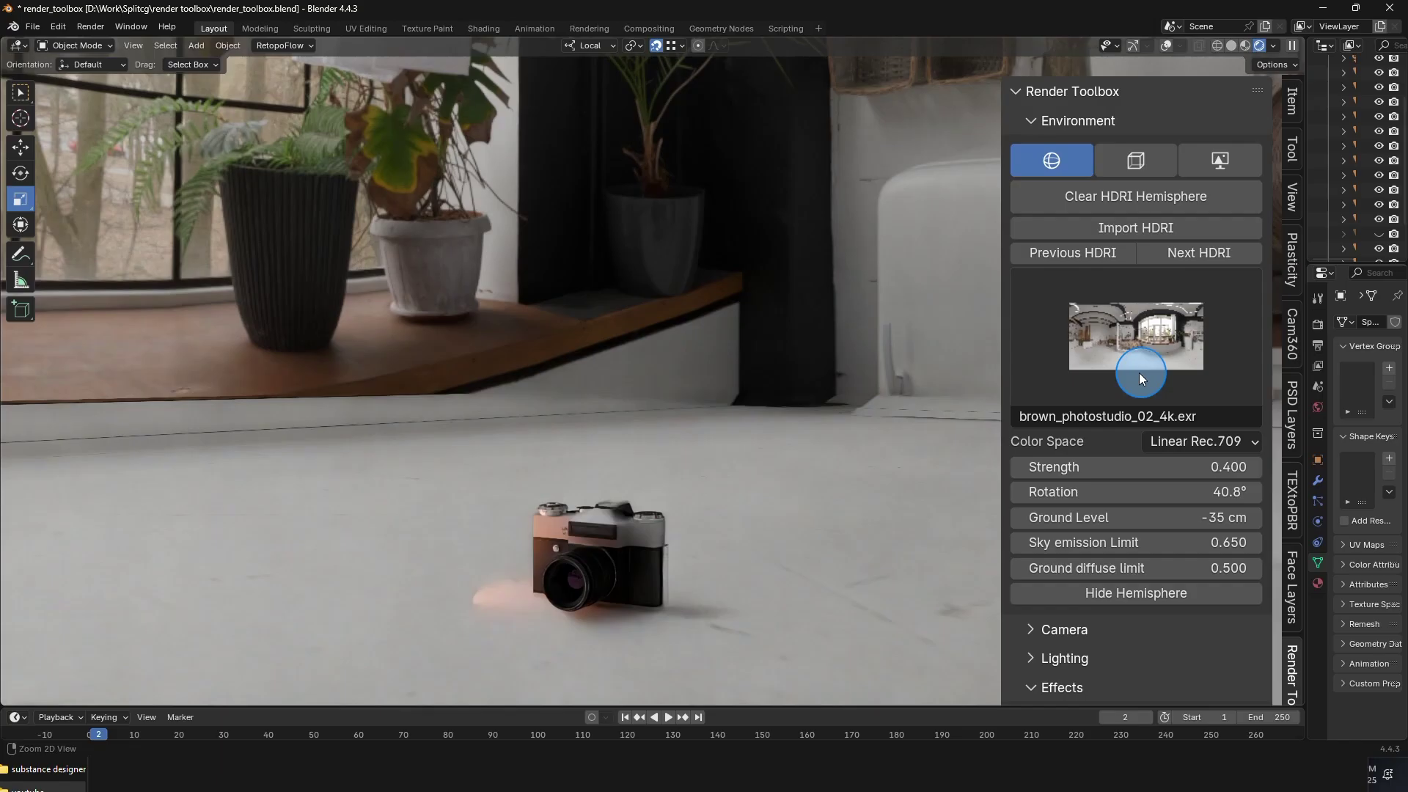
- Apply the buikslotermeerplein_4k HDRI with ground level -5 cm and a lower sky emission limit
left_click(1136, 336)
left_click(930, 456)
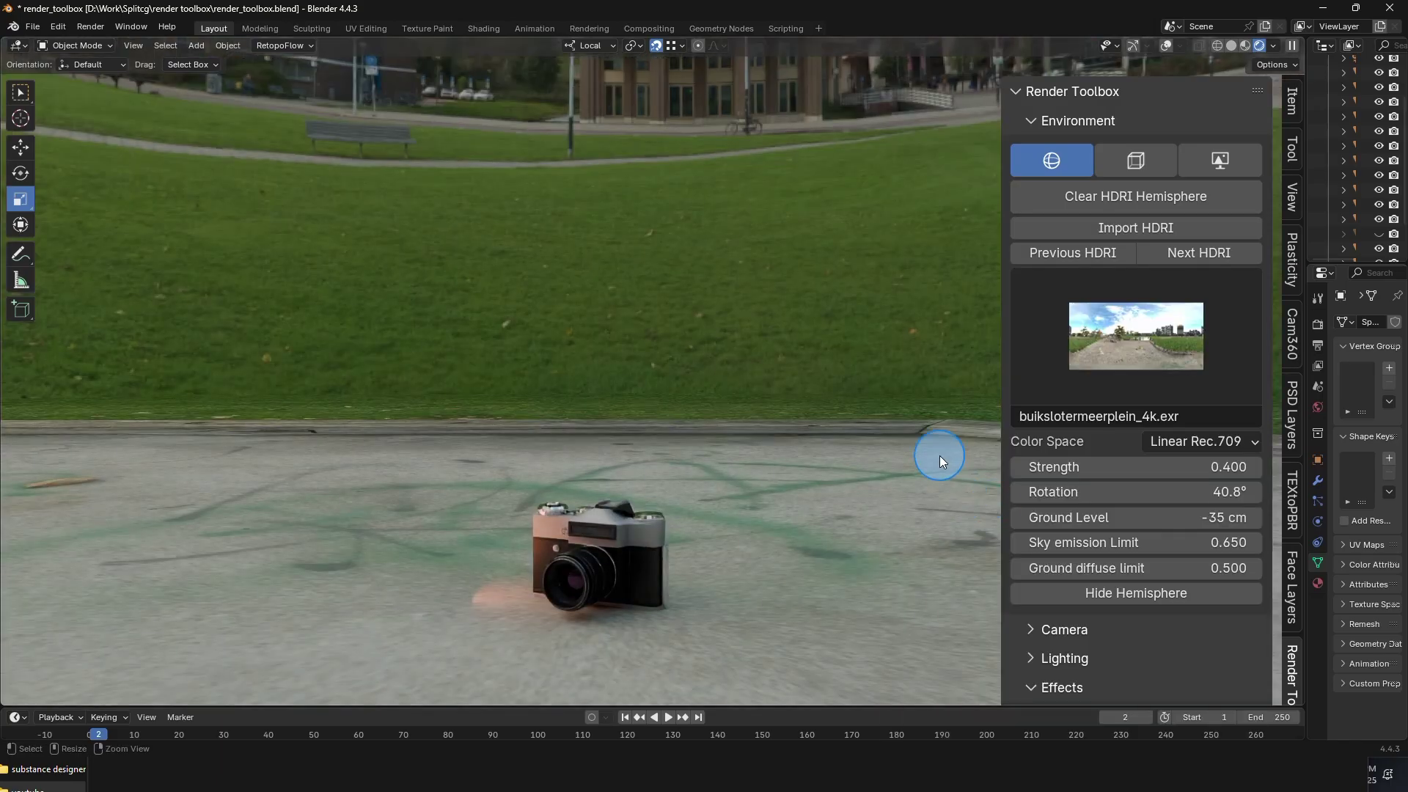
left_click(1020, 518)
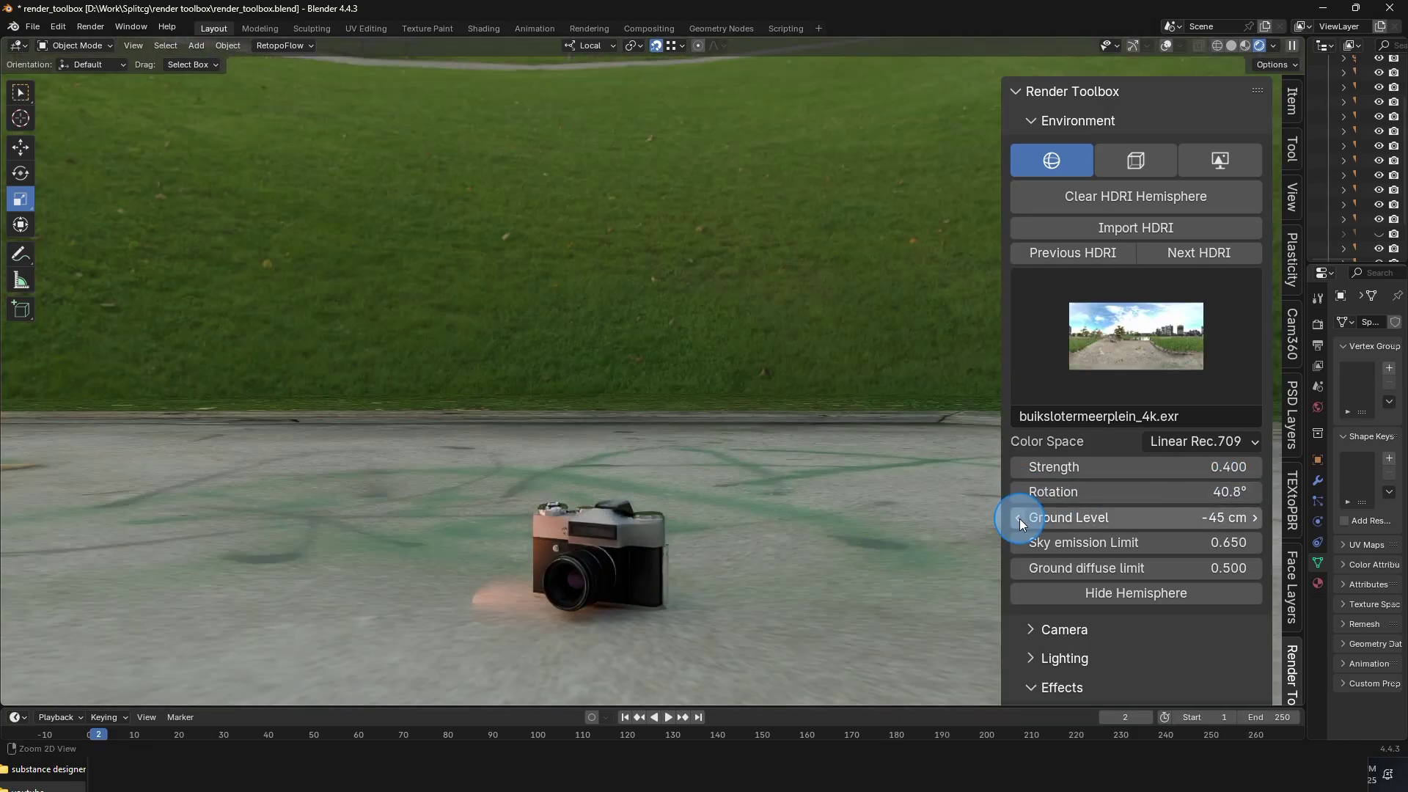
left_click(1255, 519)
left_click(1256, 520)
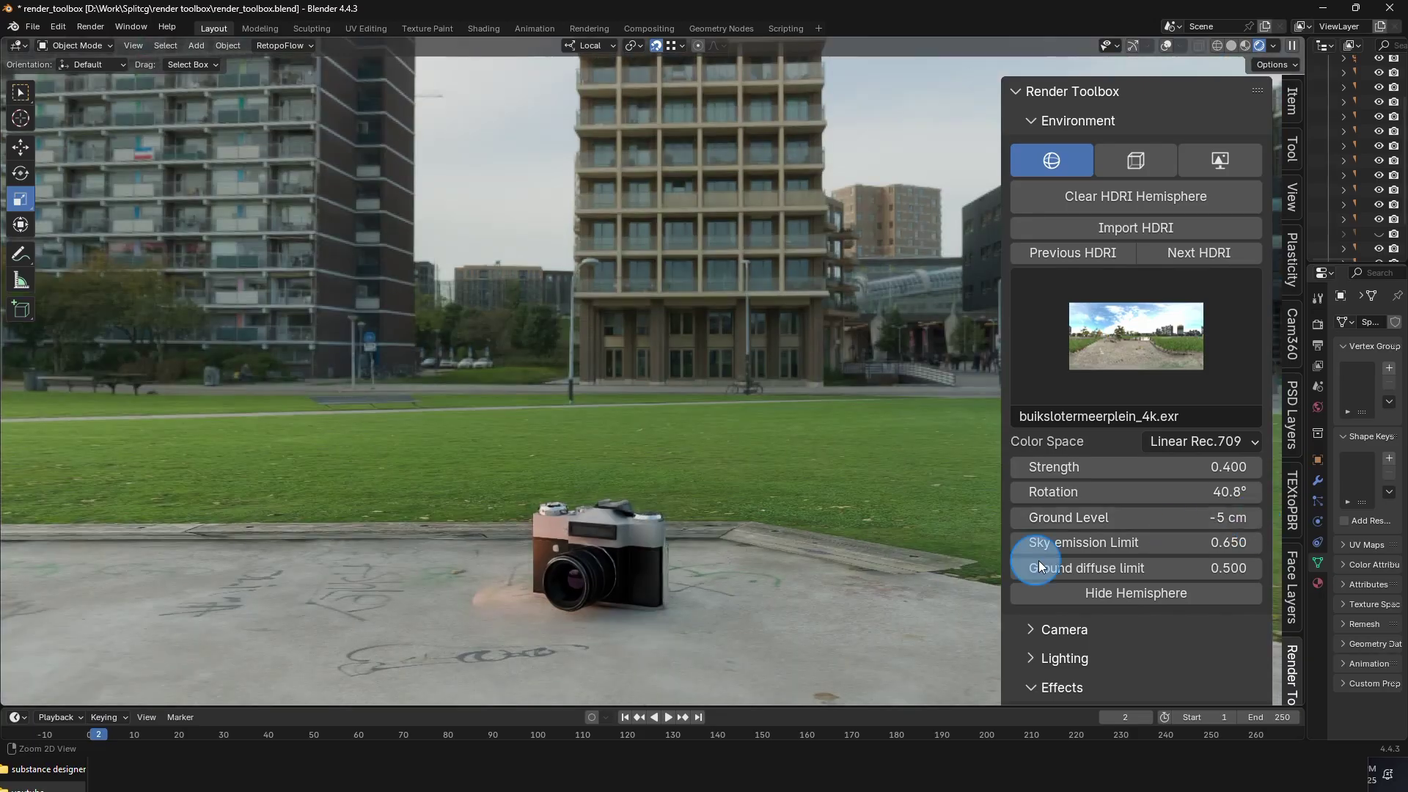
middle_click_drag(814, 501, 794, 492)
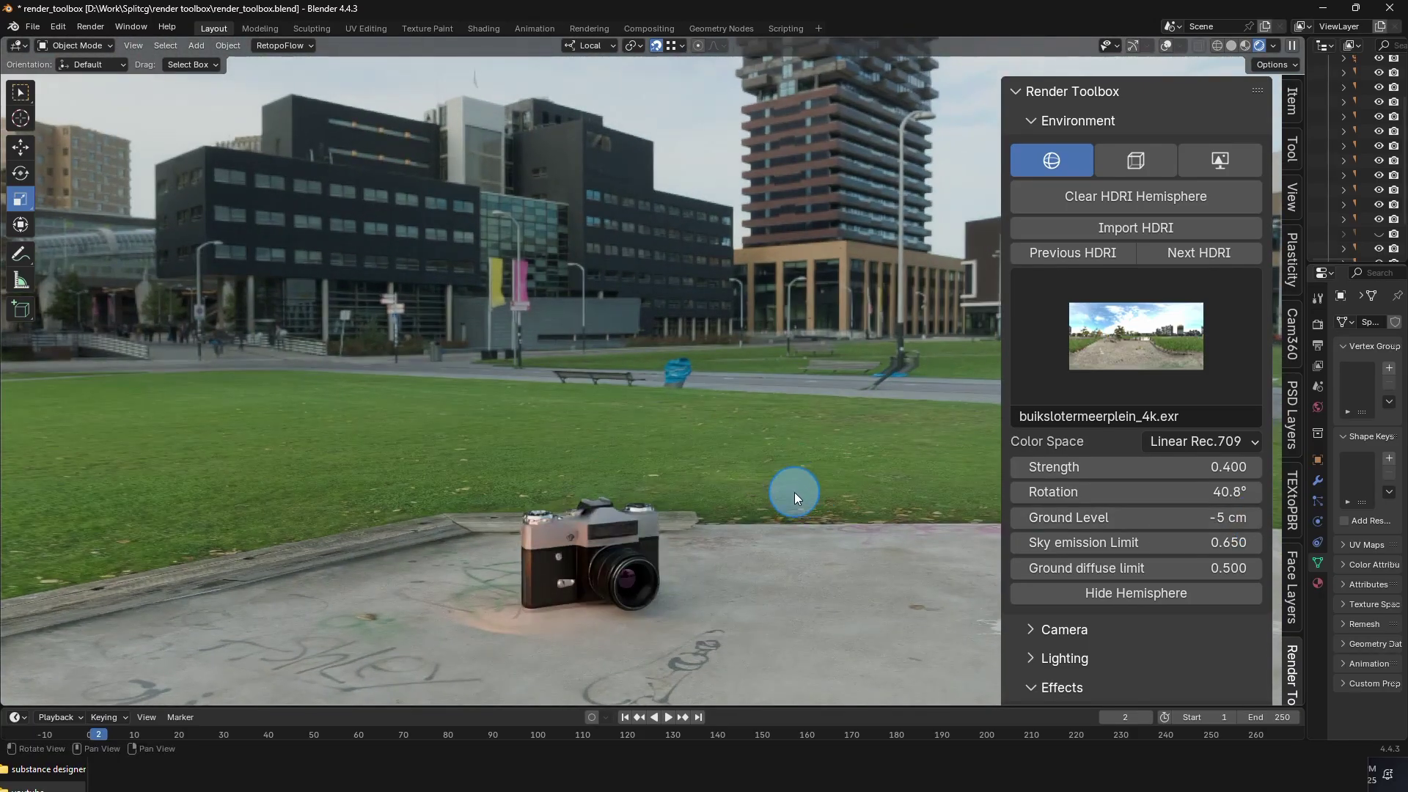
scroll(751, 481, "up", 5)
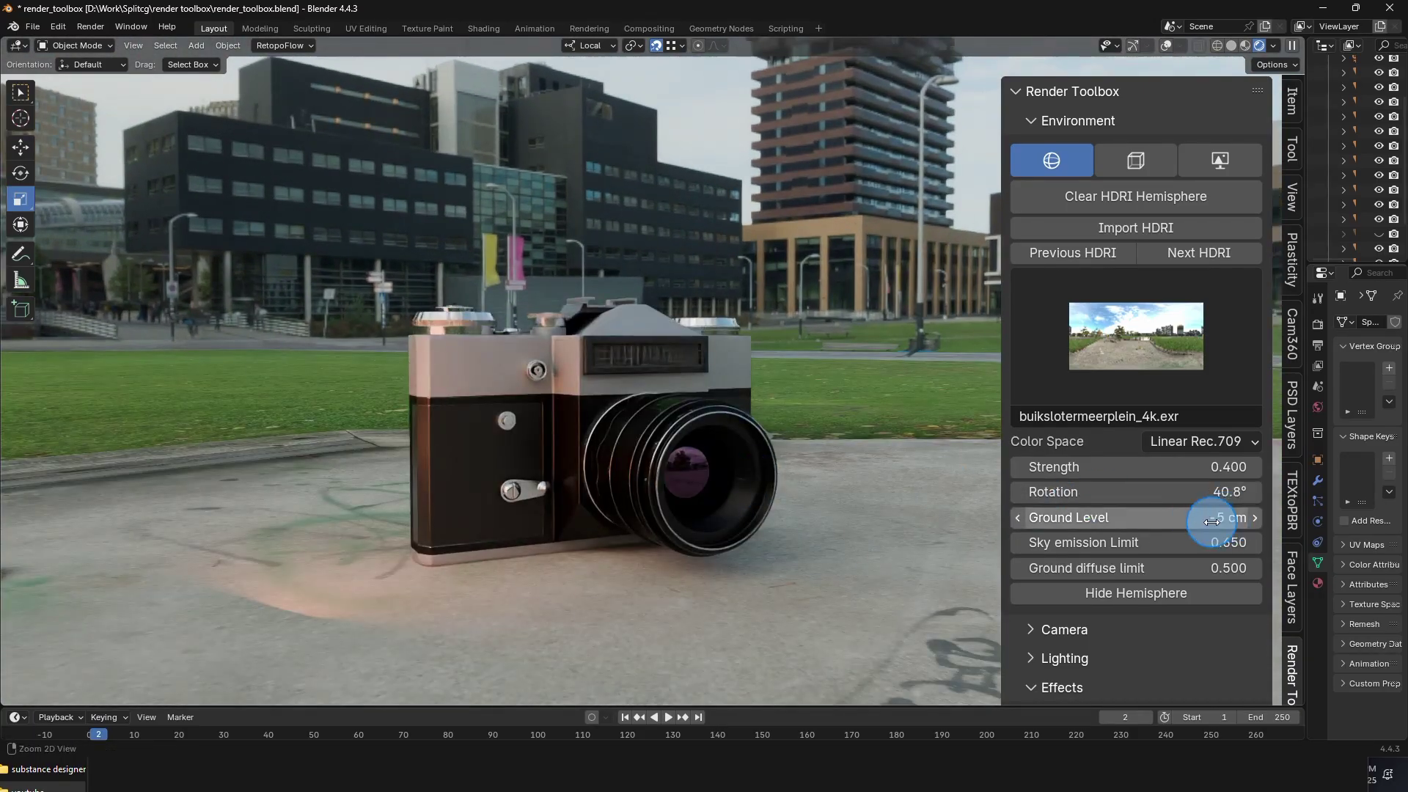
mouse_move(1100, 542)
left_mouse_down()
mouse_move(1122, 542)
mouse_move(1099, 543)
mouse_move(1107, 572)
left_mouse_up()
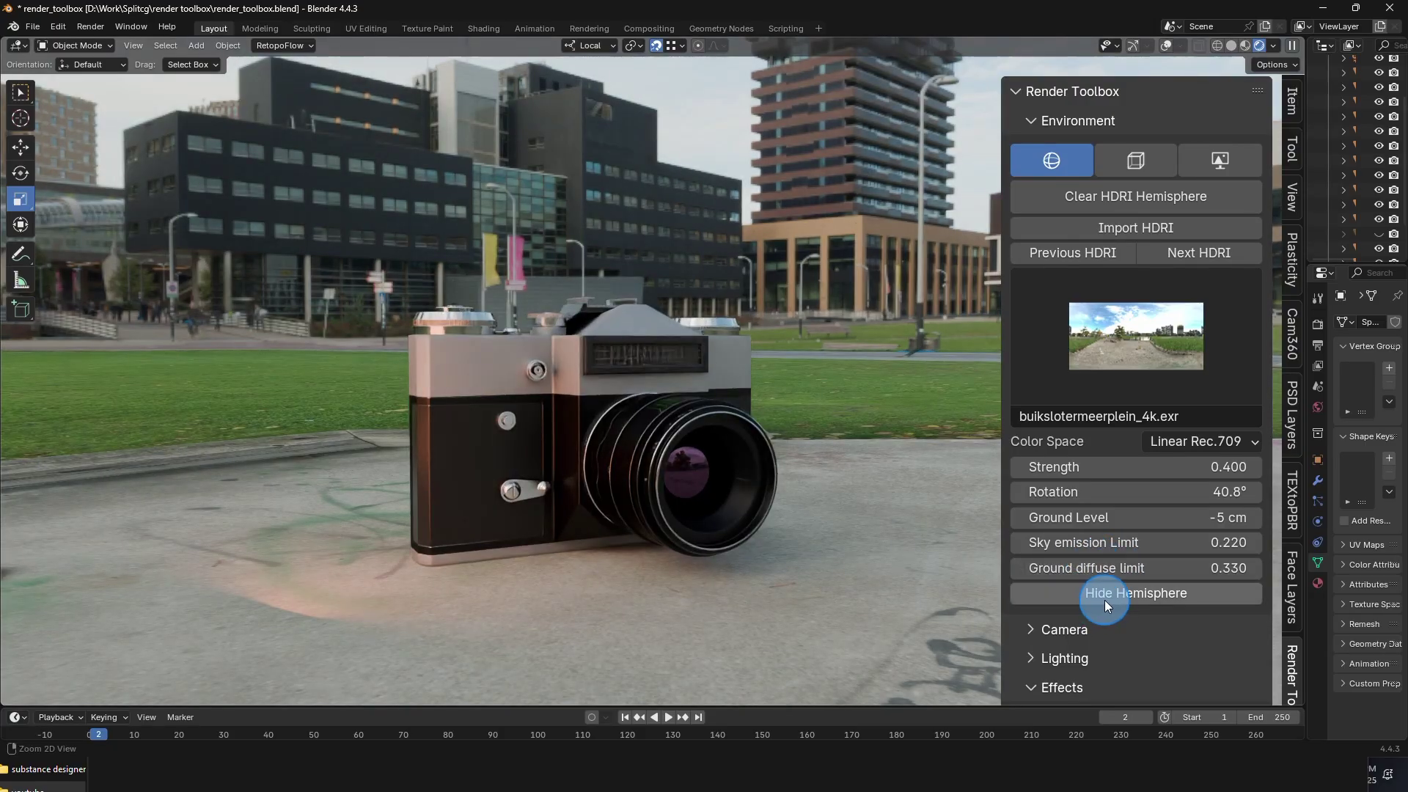
- Check hemisphere hiding and a transparent background, then show hemisphere and background again
left_click(1106, 594)
middle_click_drag(655, 429, 682, 378)
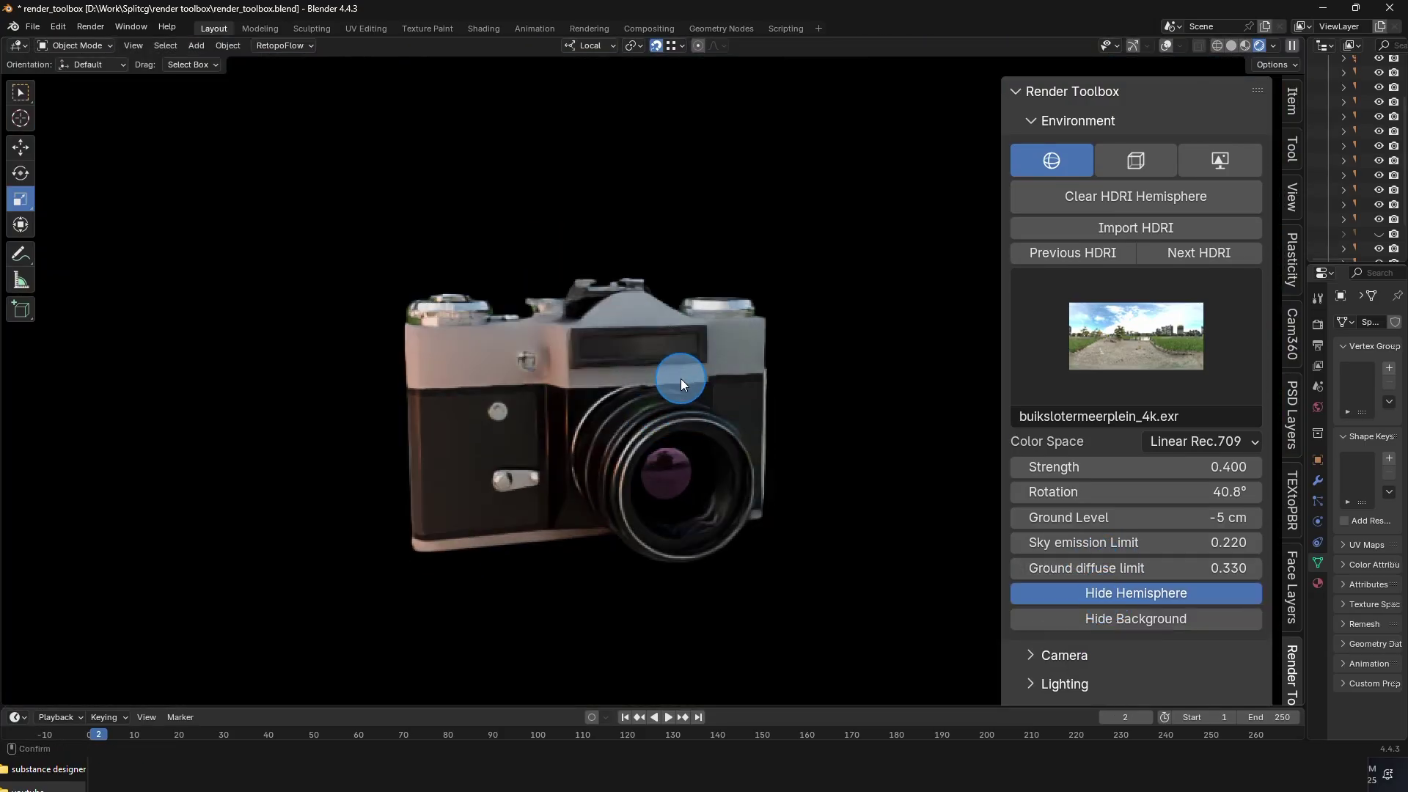
scroll(676, 392, "up", 3)
scroll(677, 392, "up", 1)
scroll(694, 353, "up", 1)
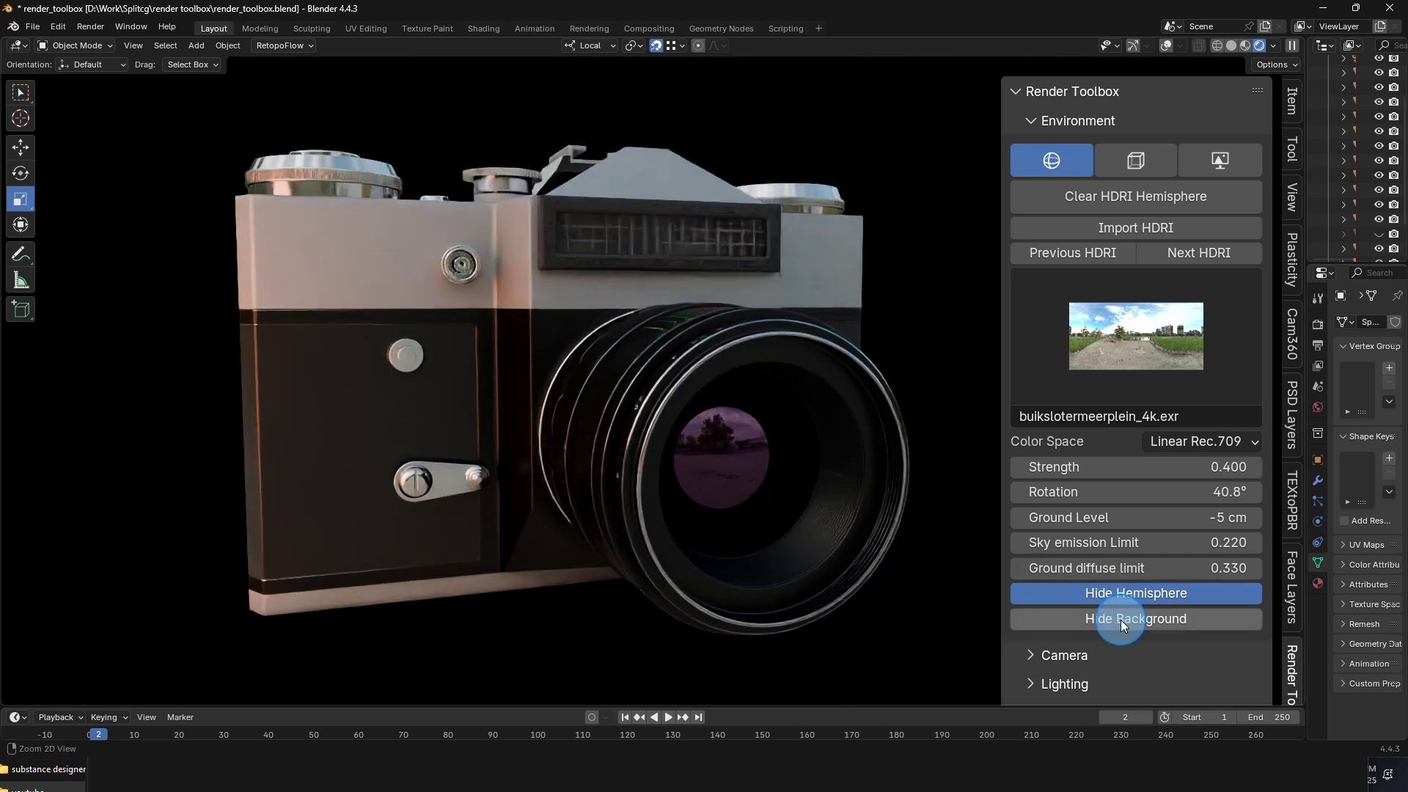
left_click(1121, 619)
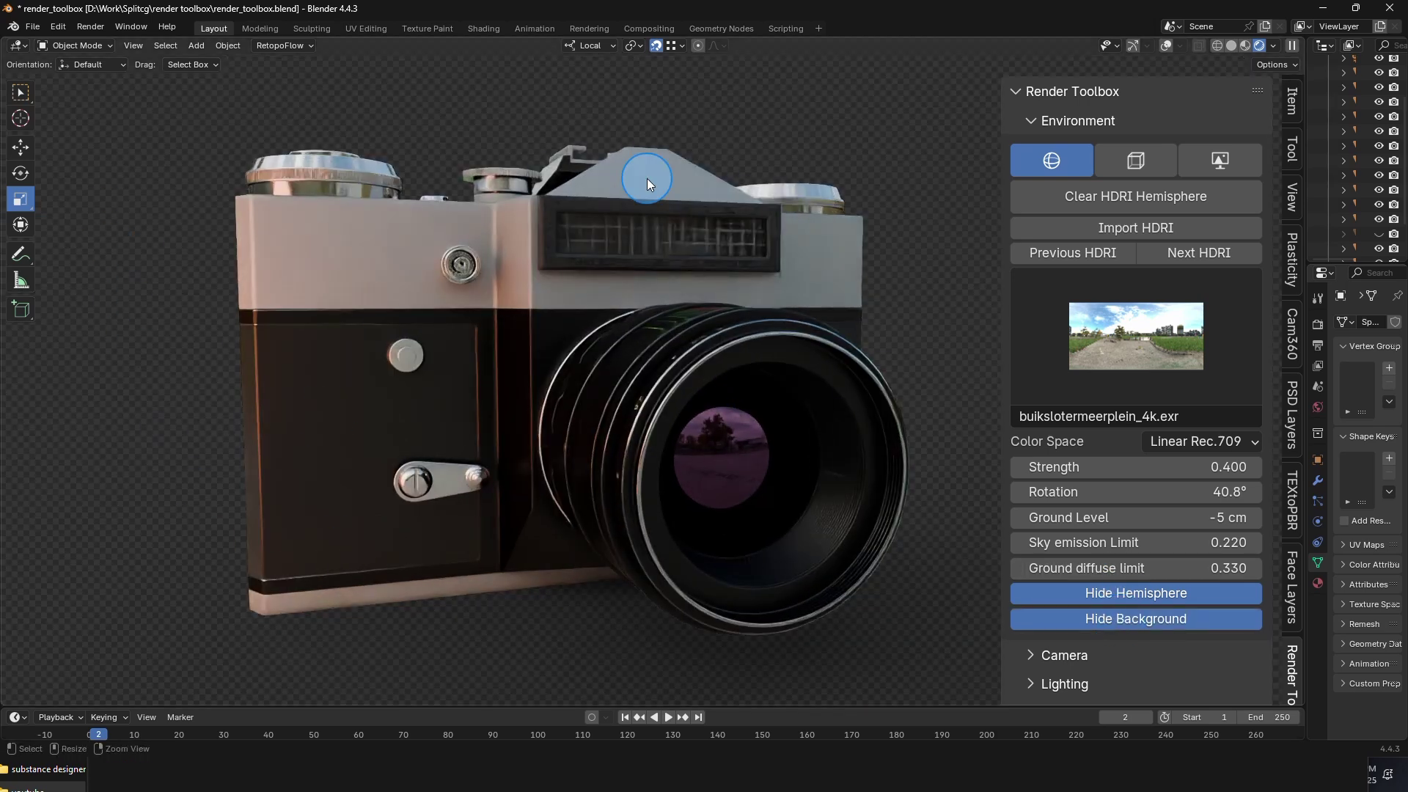
left_click(1162, 600)
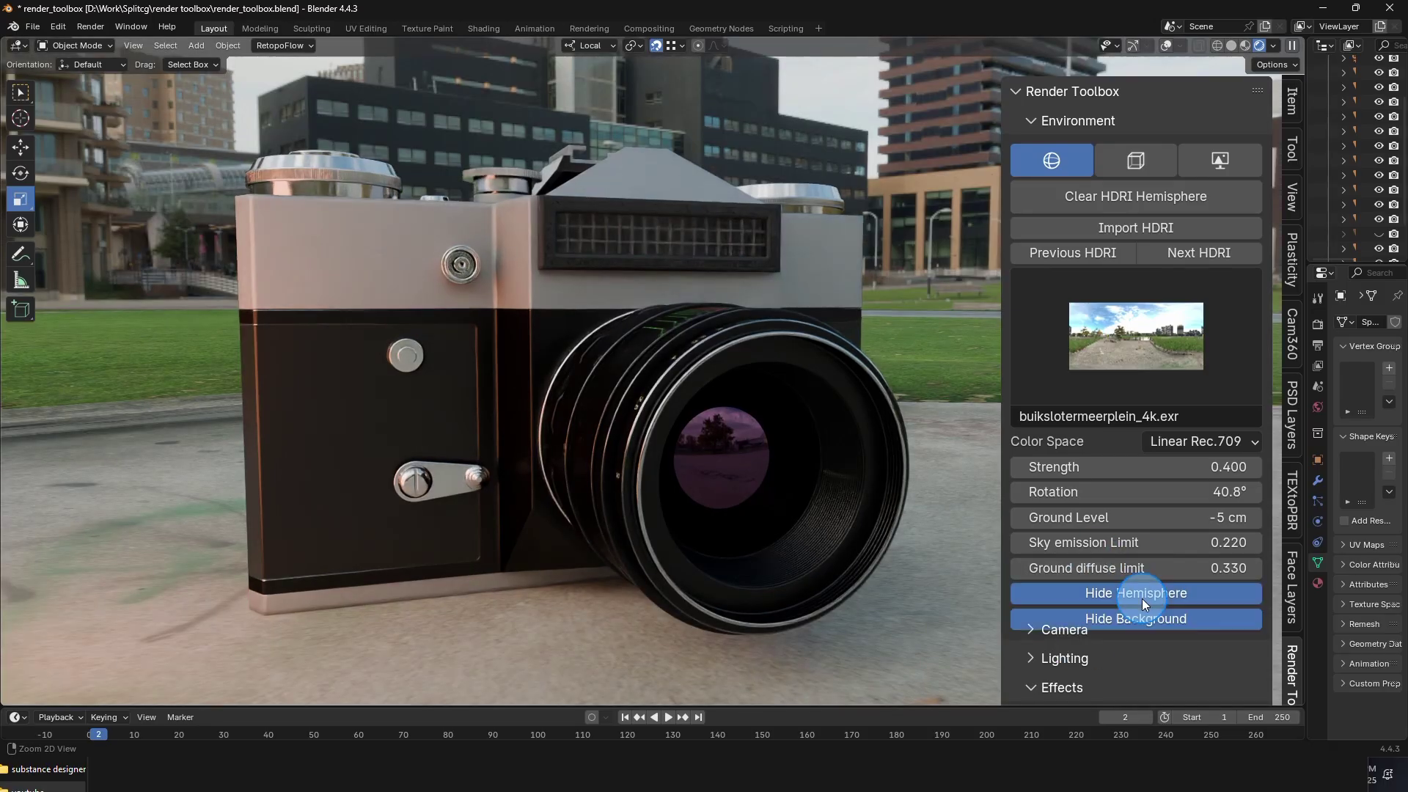
left_click(1142, 598)
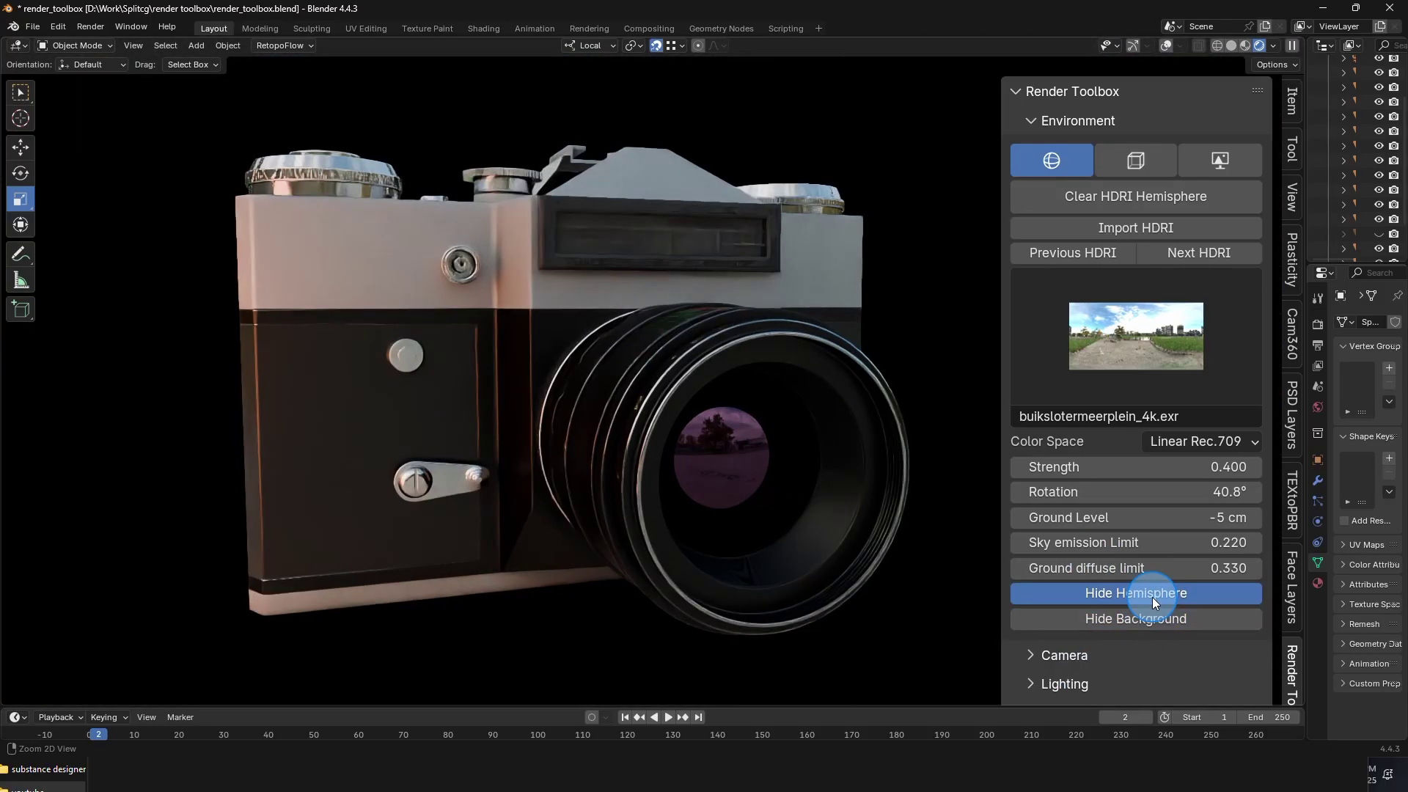
- Reveal the hemisphere mesh with overlays, inspect its top cap, then scale the whole hemisphere
left_click(1152, 598)
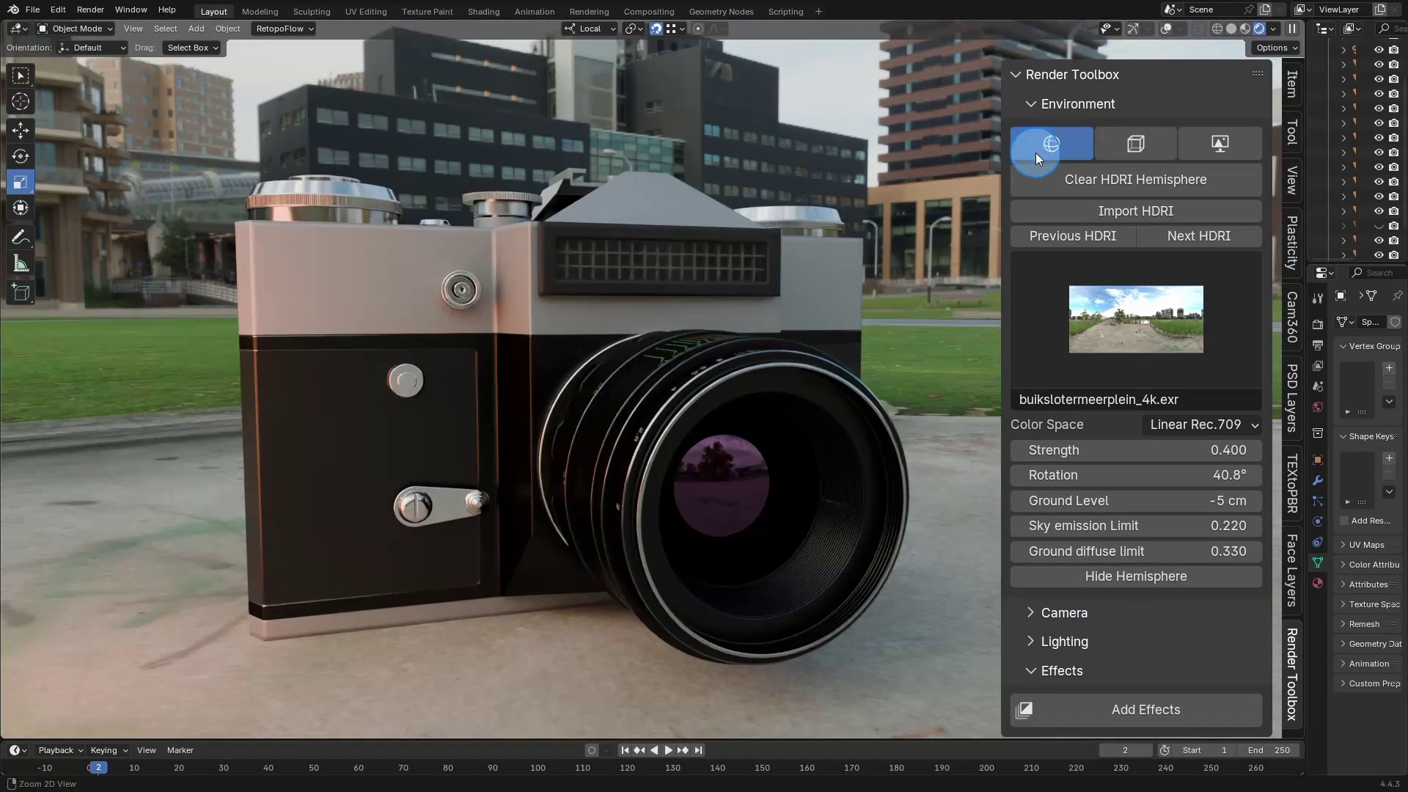
scroll(848, 324, "down", 5)
scroll(819, 384, "down", 5)
scroll(820, 384, "down", 5)
scroll(792, 396, "down", 3)
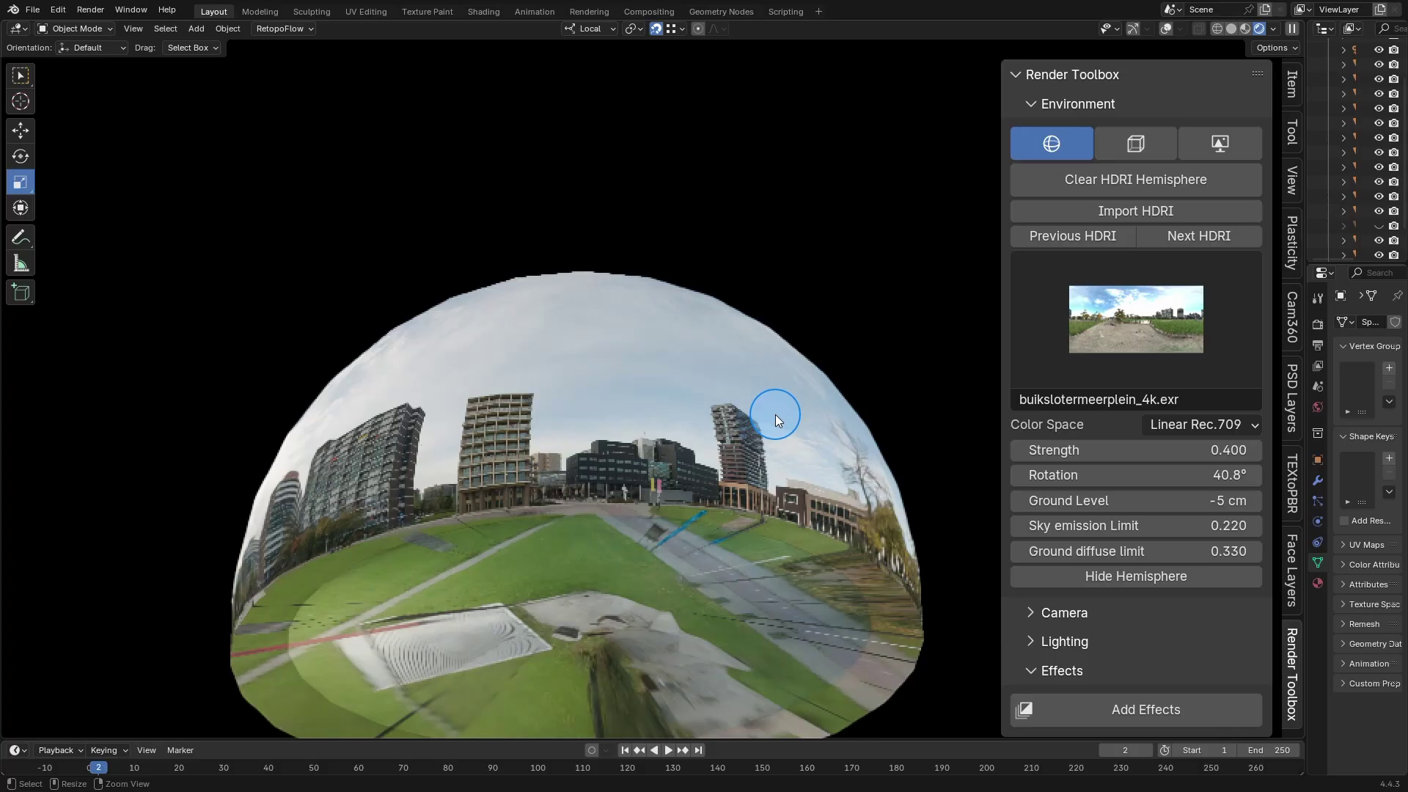
left_click(1168, 28)
key("Tab")
left_click(650, 286)
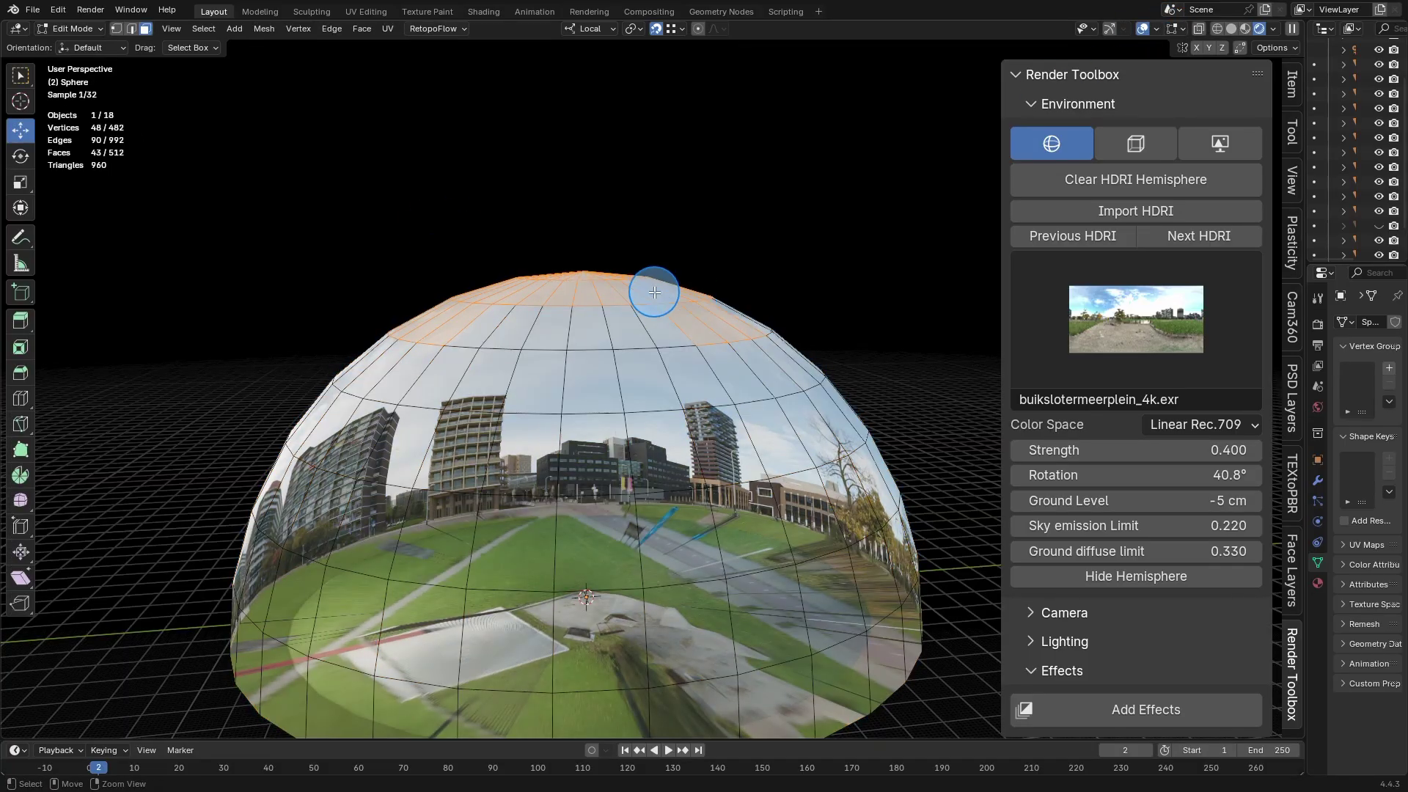
key("g")
left_click(671, 328)
key("Tab")
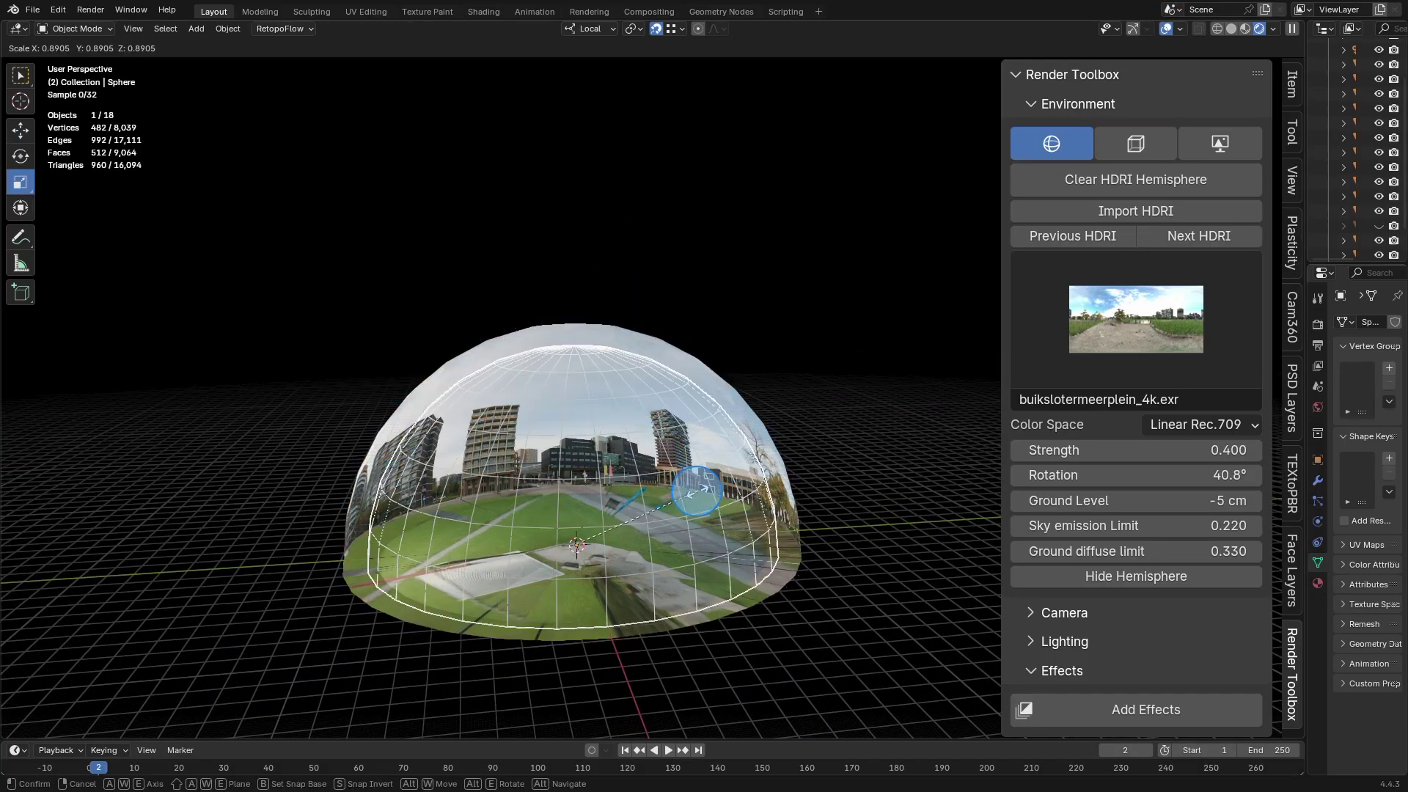
key("s")
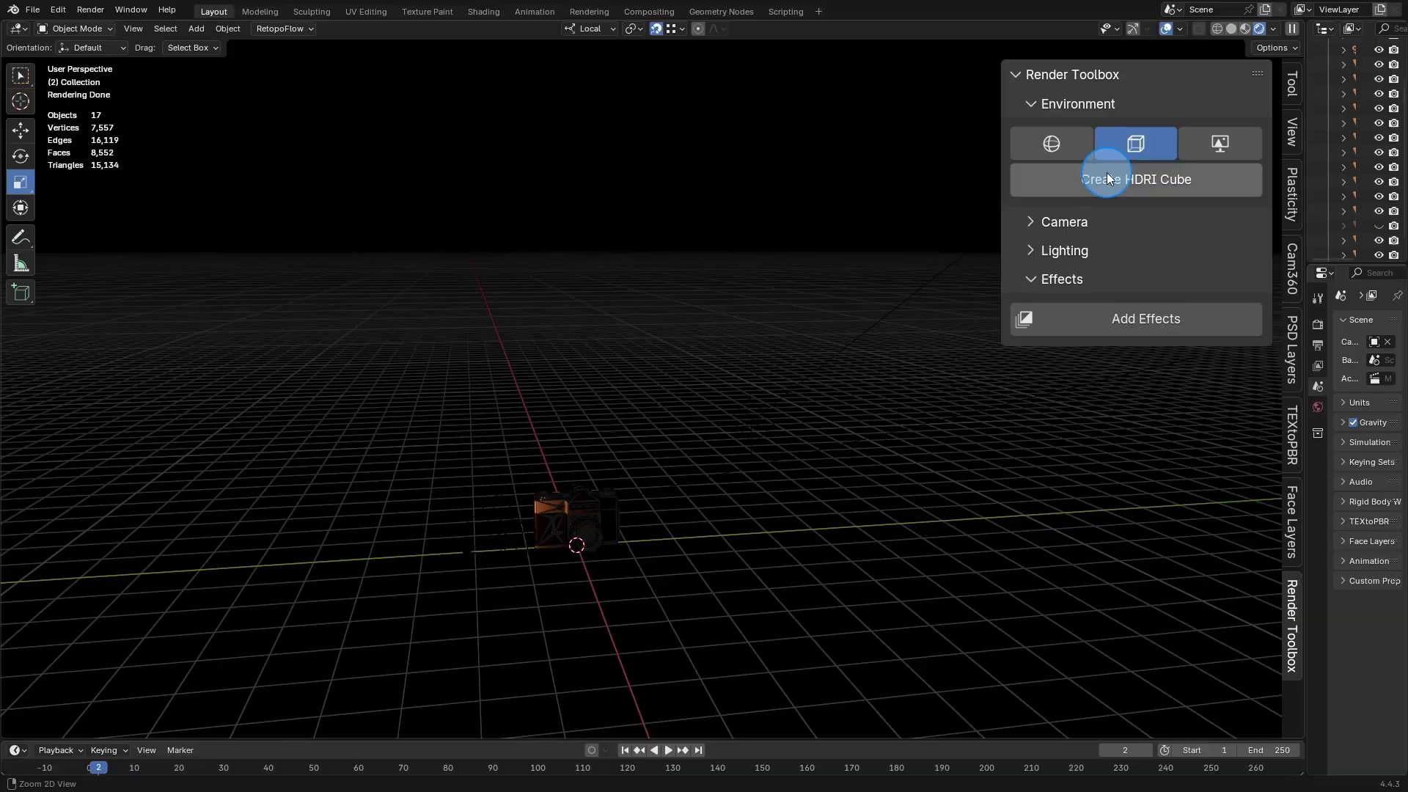
scroll(943, 402, "down", 5)
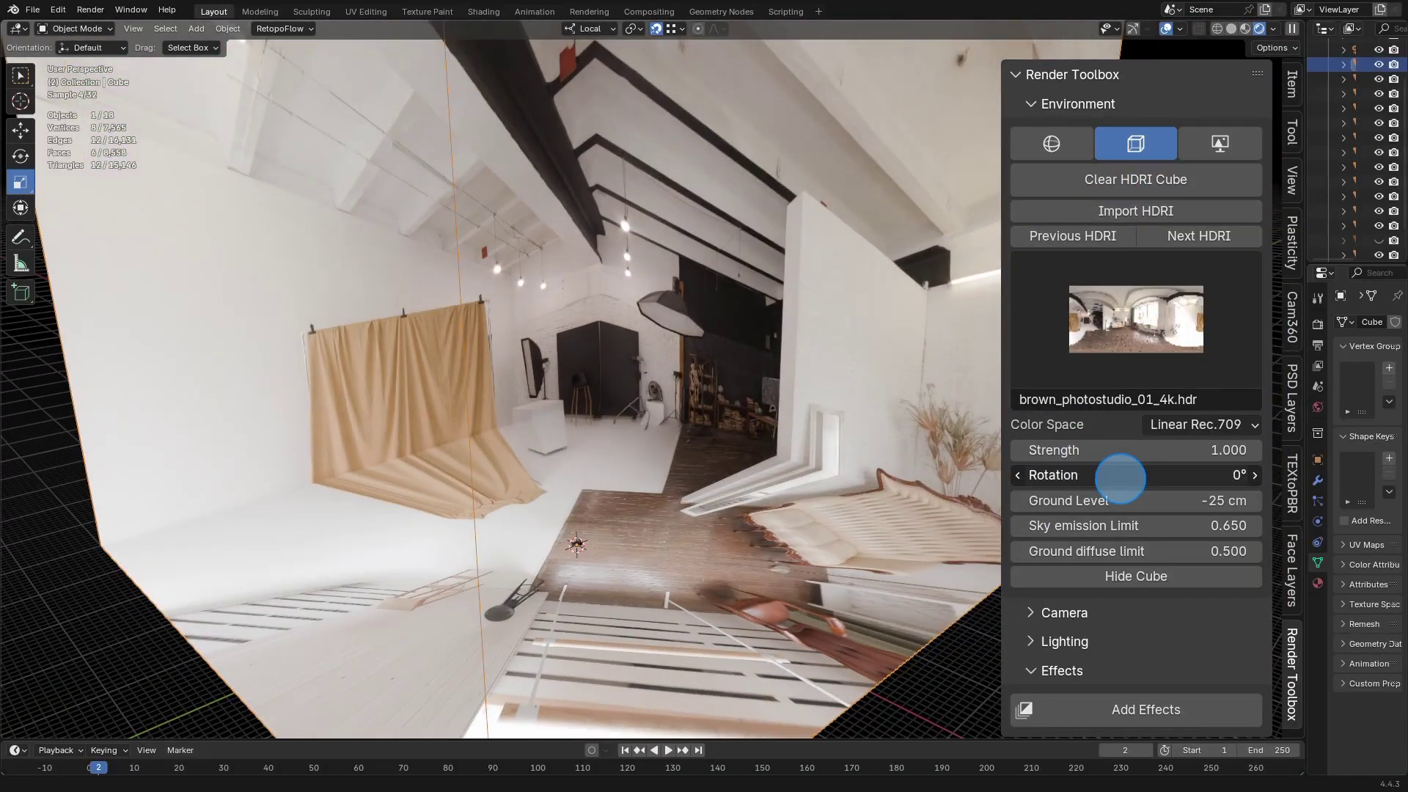
- Rotate the studio HDRI cube around the scene and lower its ground level
left_click_drag(1123, 474, 147, 487)
left_click(1019, 503)
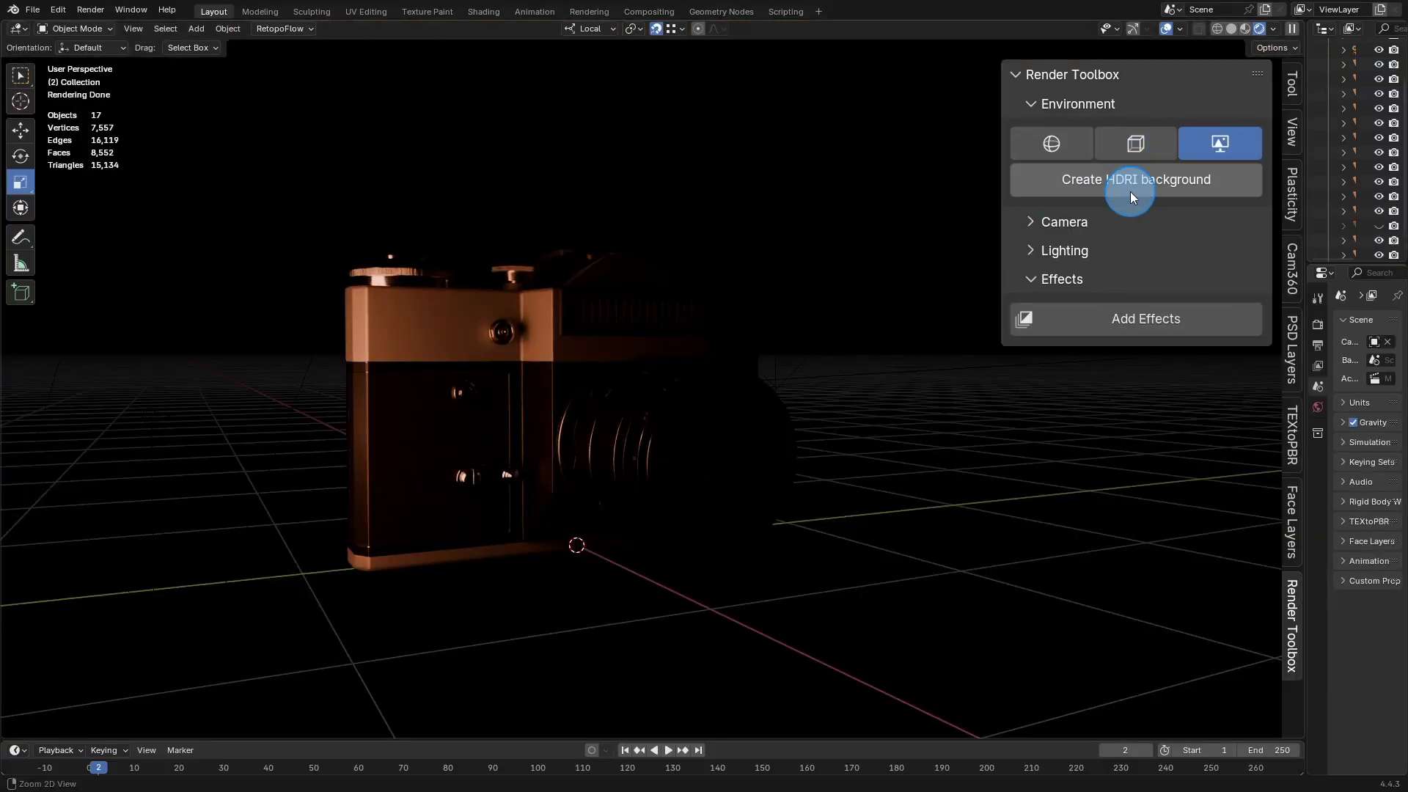
- Apply the brown_photostudio_01_4k HDRI from the gallery as the world background
left_click(1137, 179)
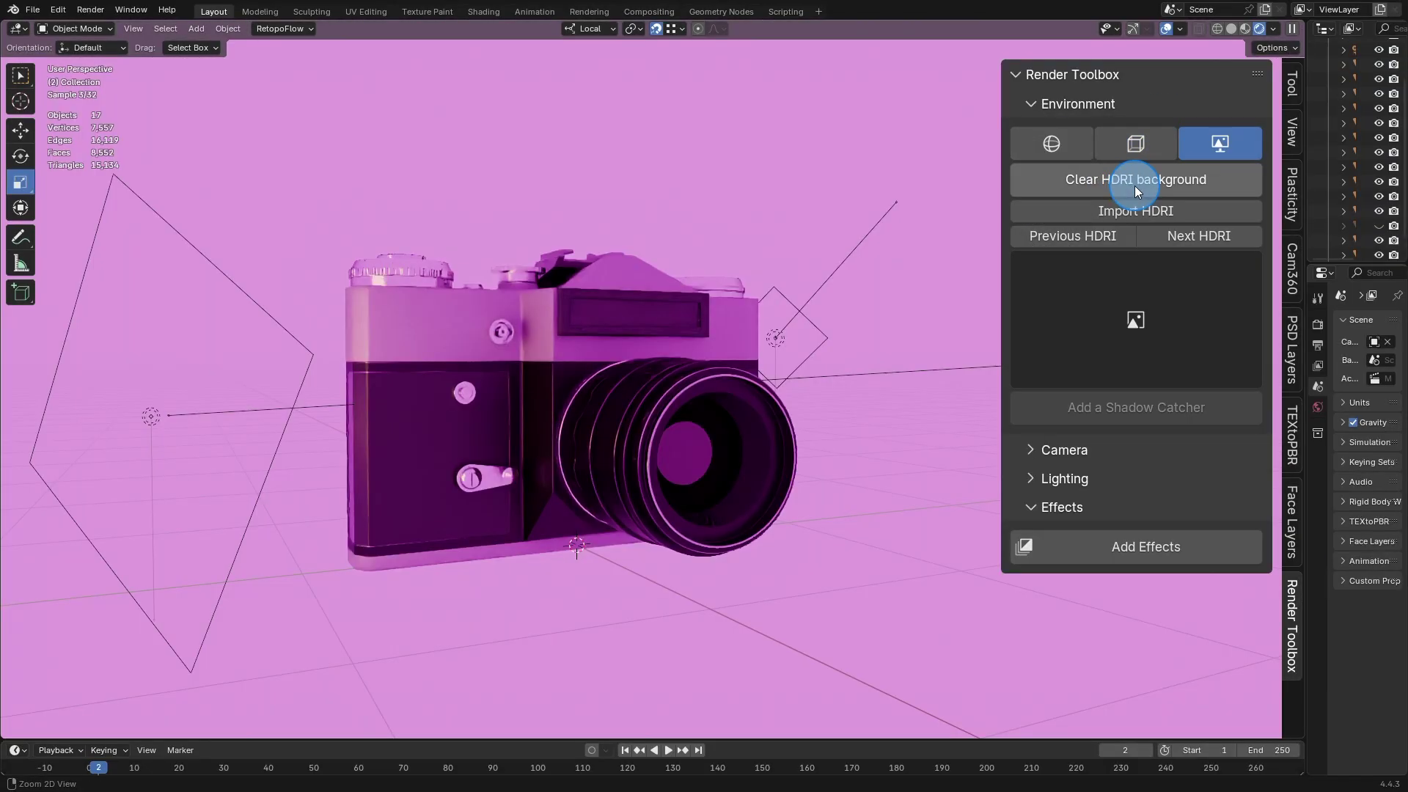
left_click(1135, 319)
left_click(1118, 435)
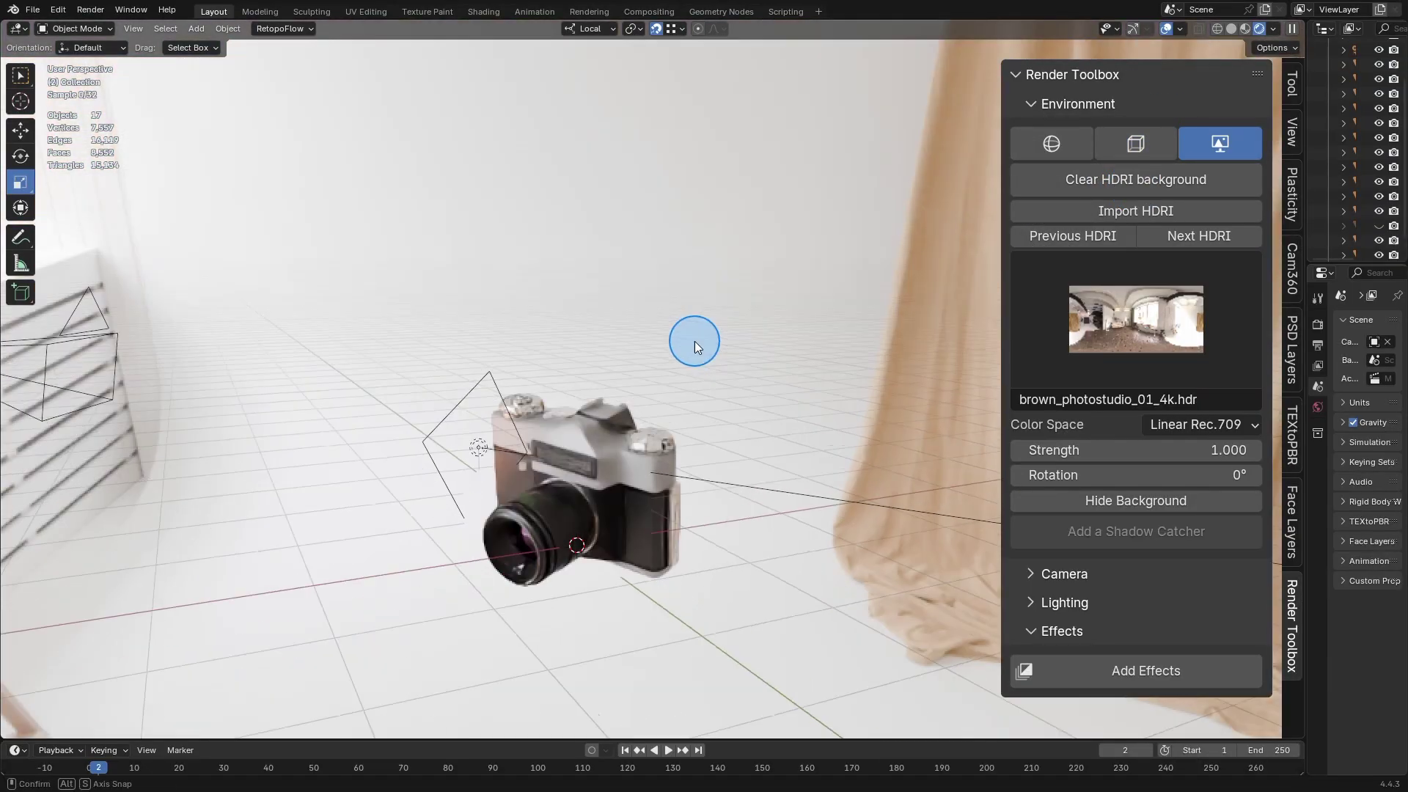
middle_click_drag(686, 336, 581, 371)
scroll(582, 371, "up", 3)
- Widen Properties to show the World background image settings with Rendered viewport shading
left_click_drag(1282, 281, 1023, 331)
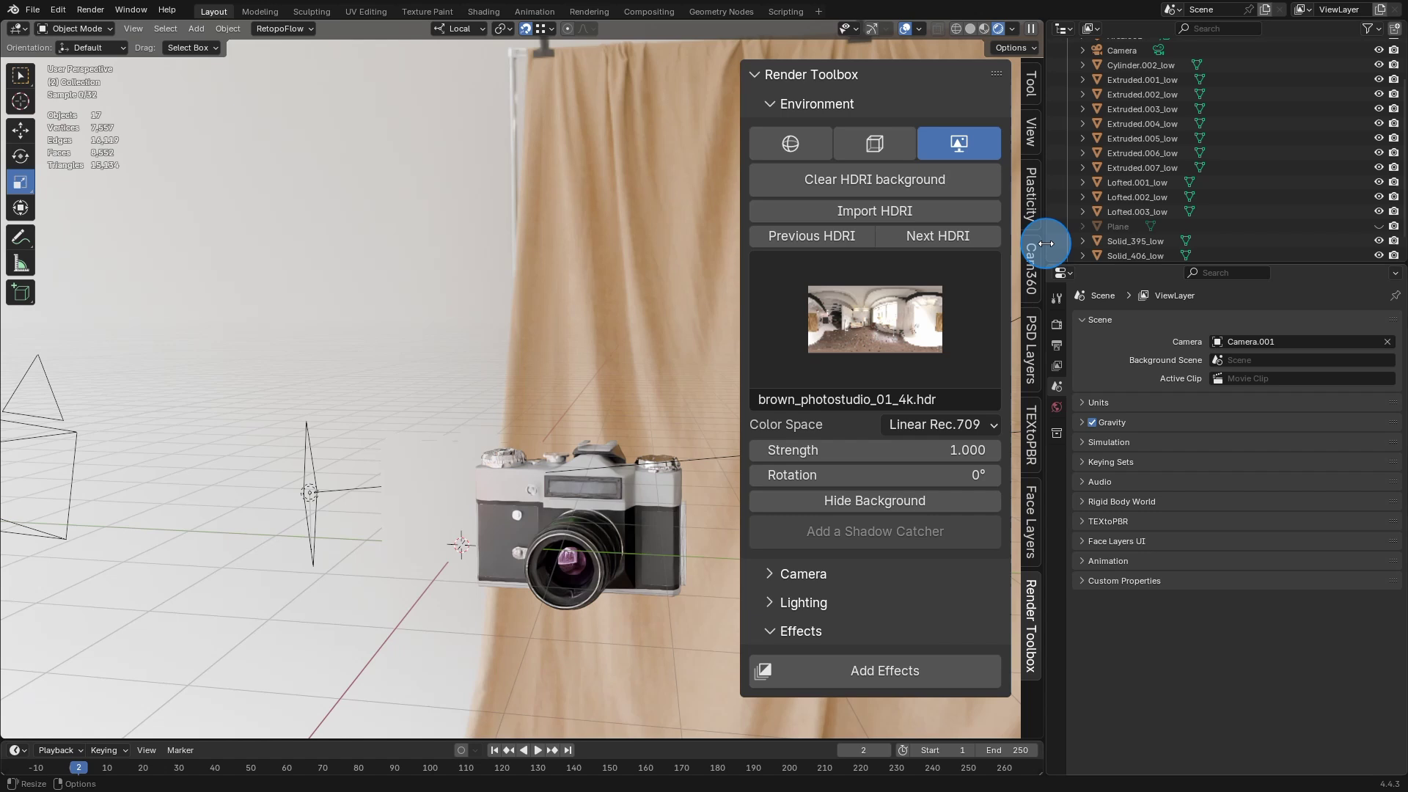
left_click(1056, 407)
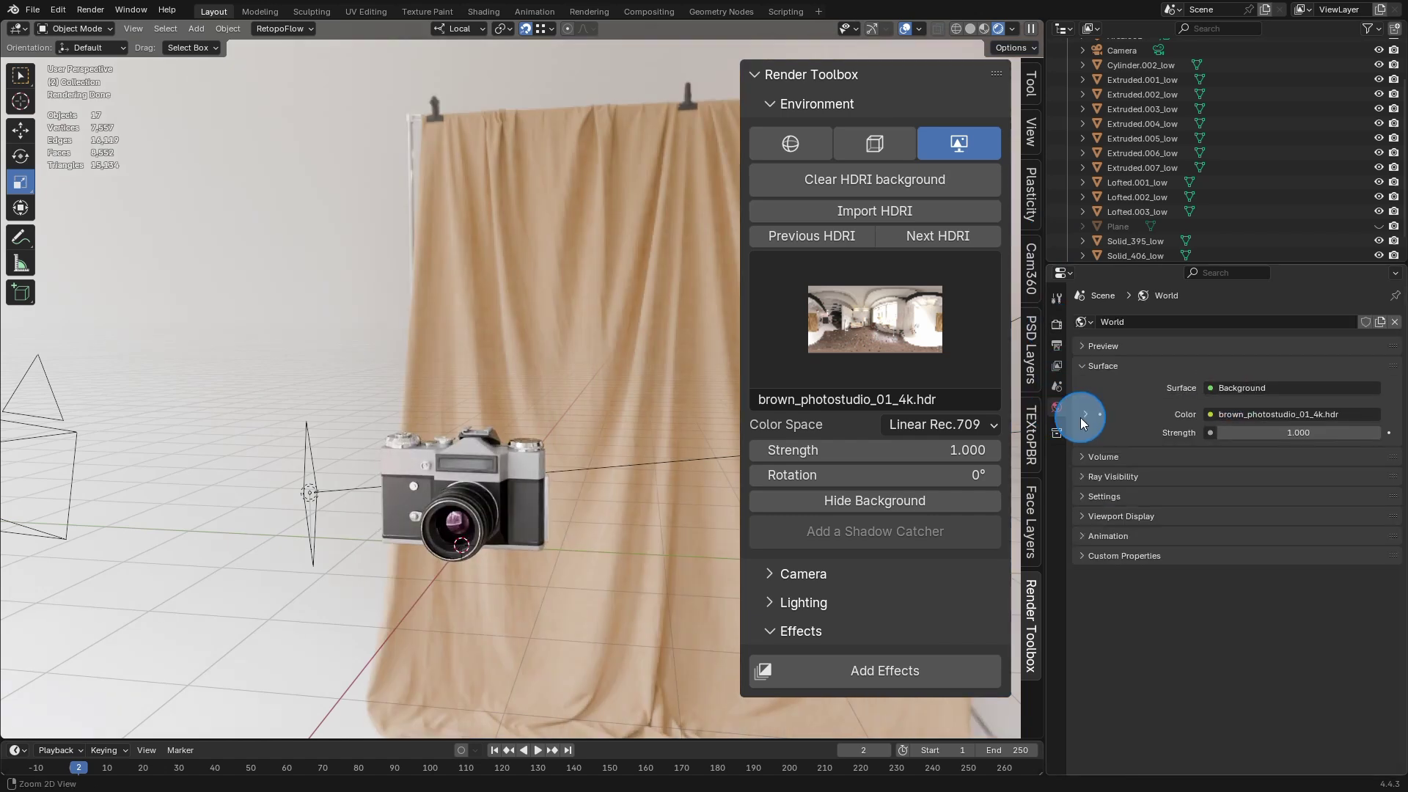
left_click(1088, 414)
scroll(617, 408, "up", 3)
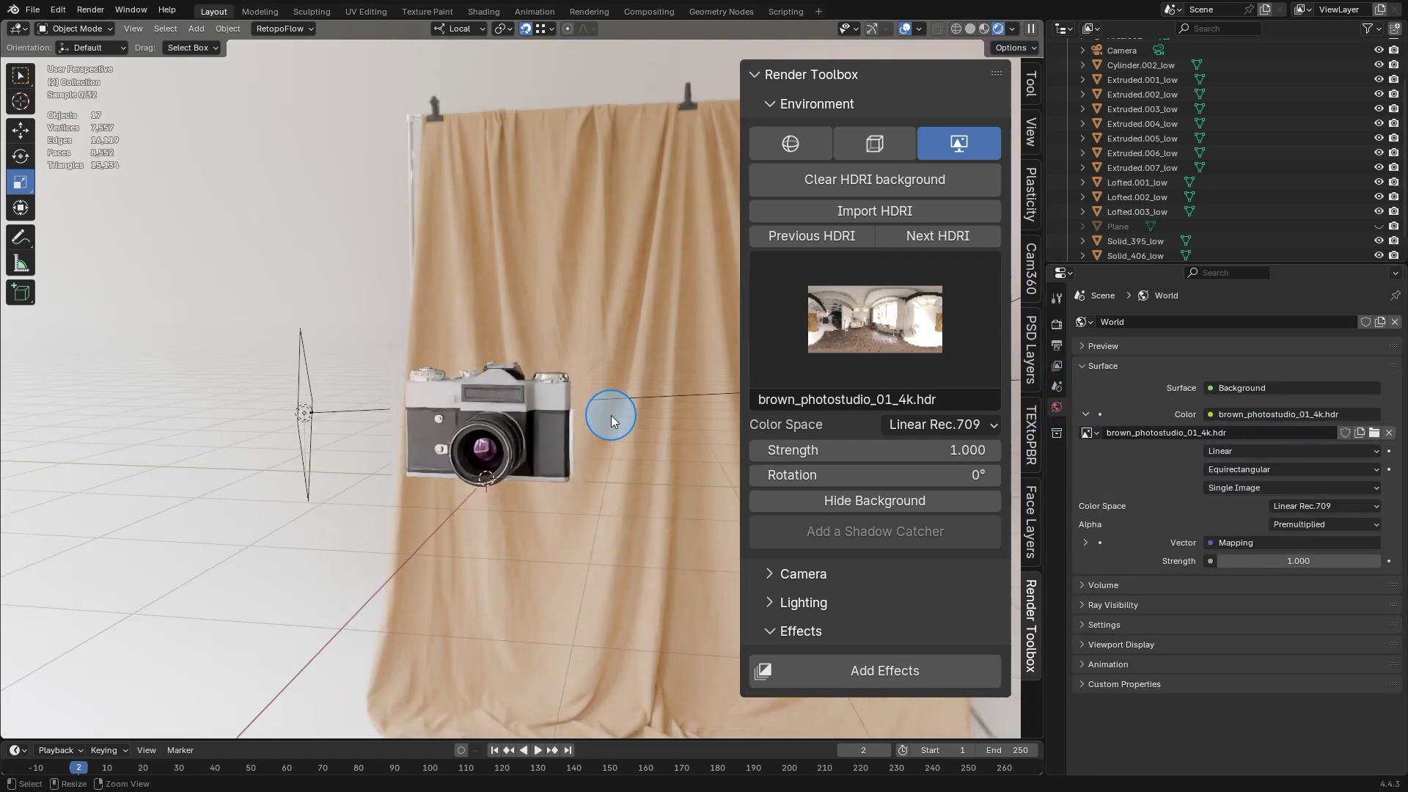
left_click(905, 33)
scroll(624, 429, "up", 5)
- Add a shadow catcher under the selected camera model and inspect its shadow
left_click(407, 380)
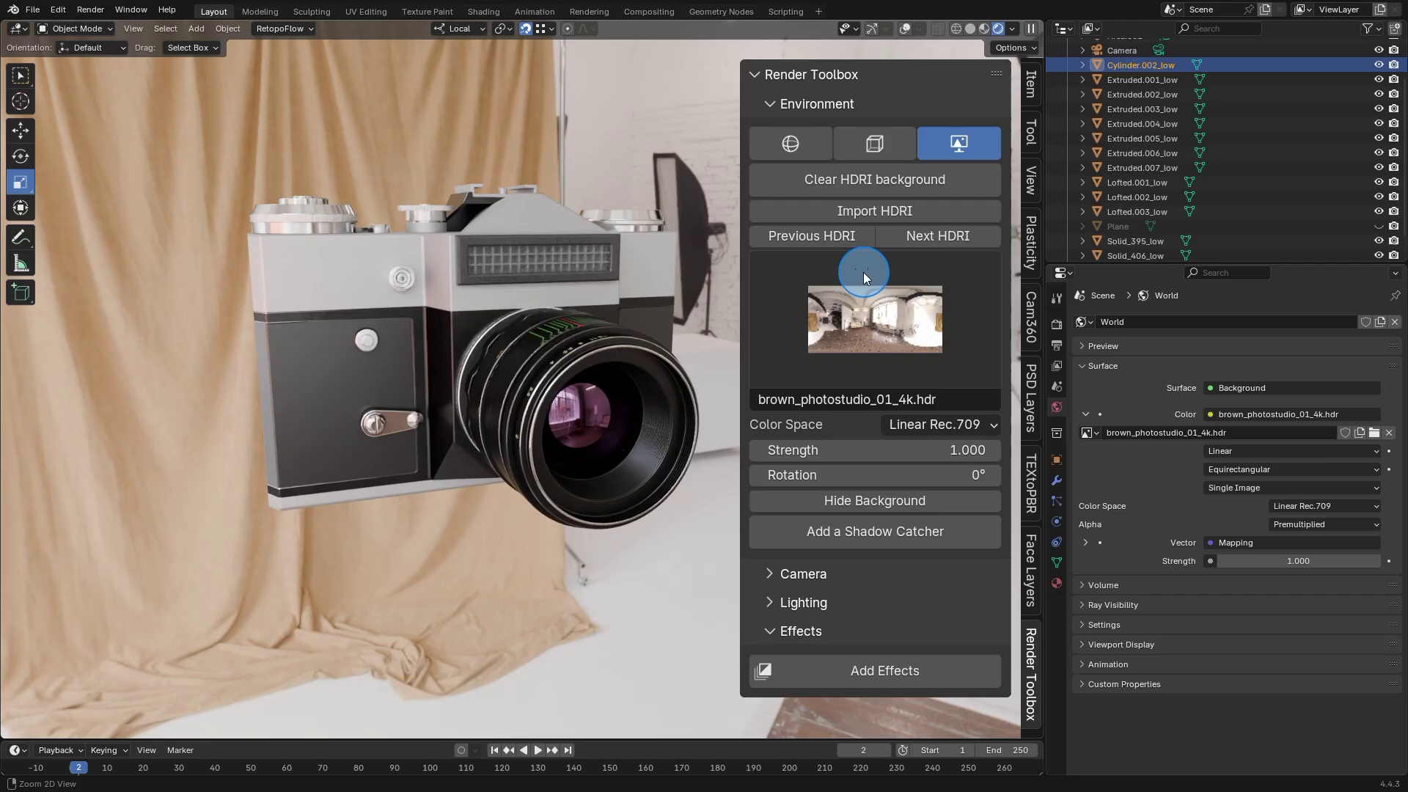
left_click(878, 532)
middle_click_drag(660, 556, 610, 565)
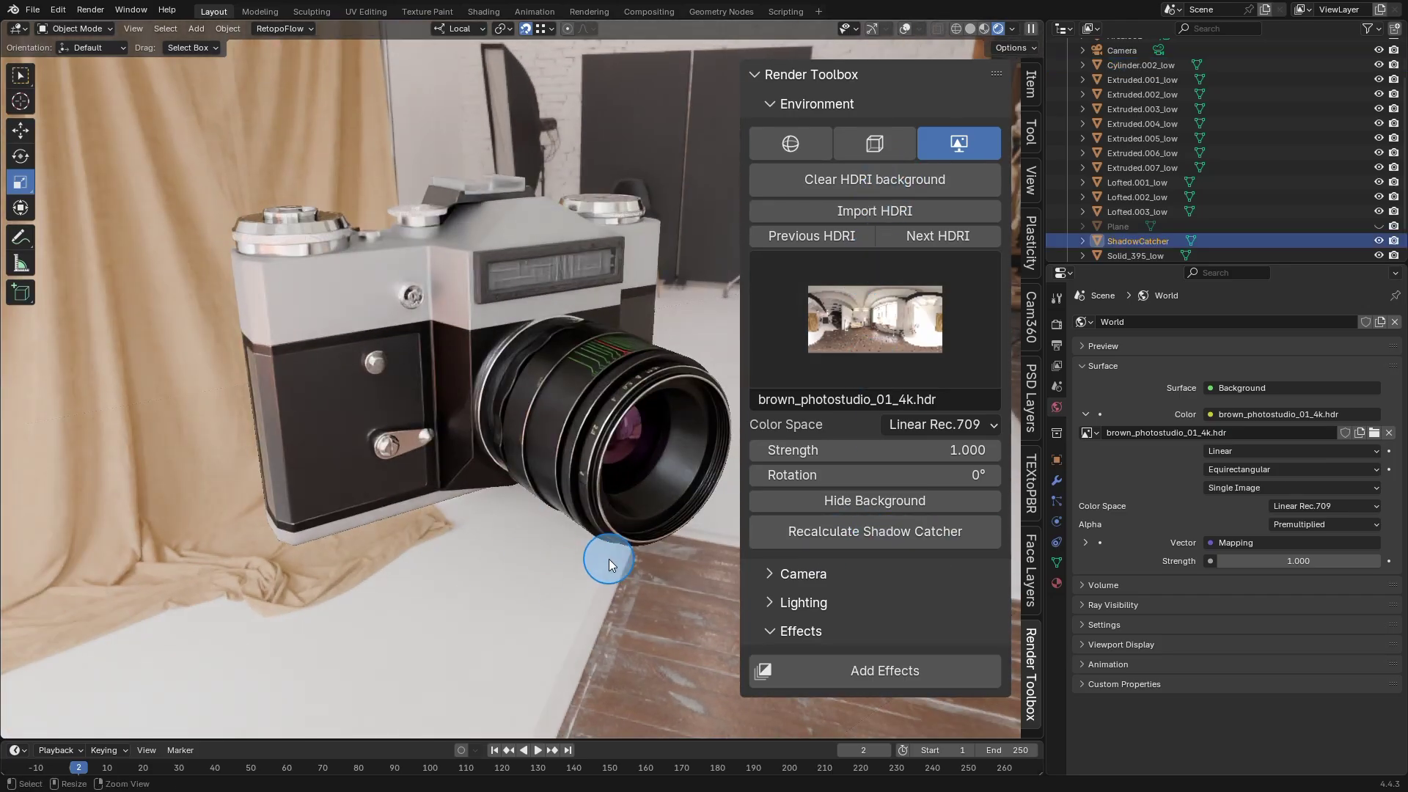
scroll(607, 484, "up", 3)
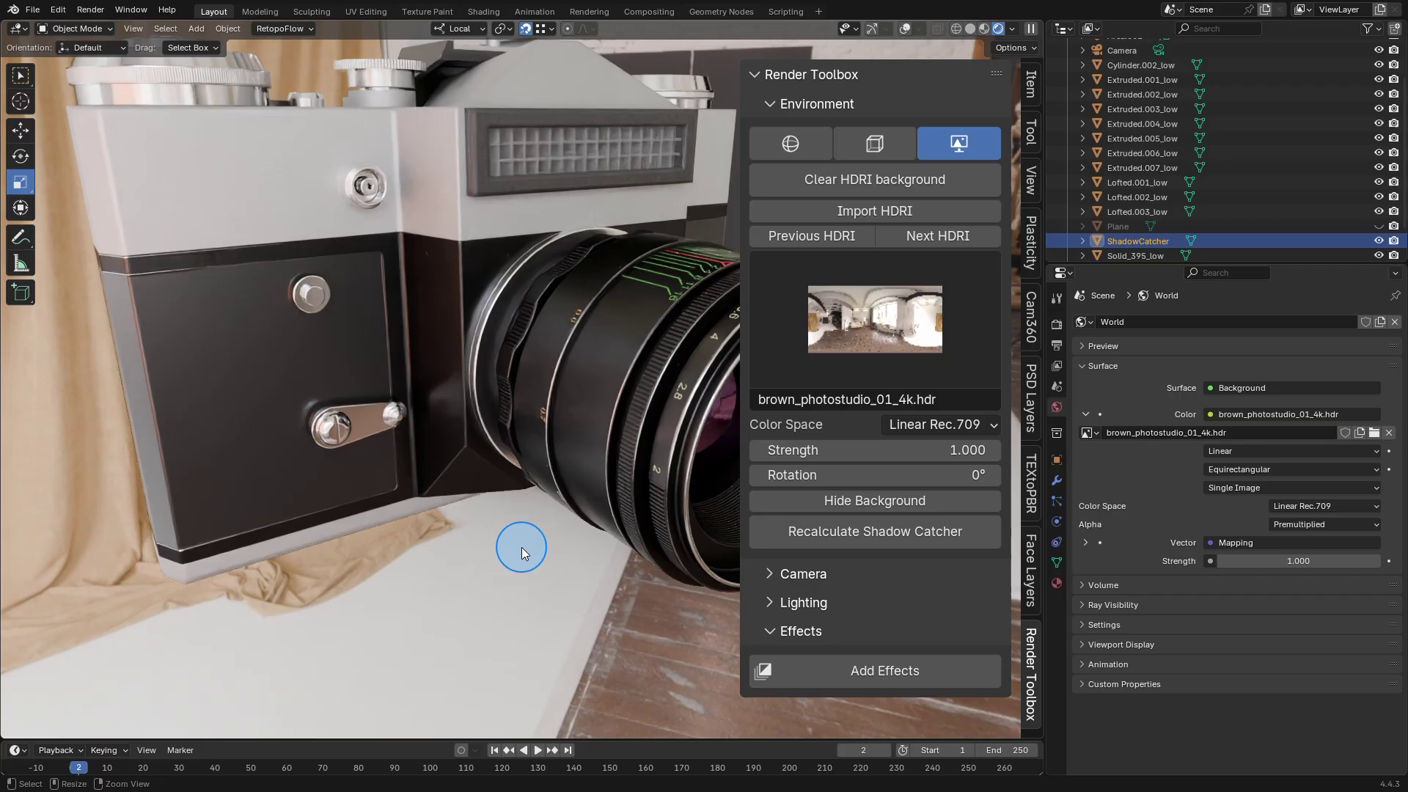
- Cycle the background HDRI to cinema_lobby_4k and delete the shadow catcher
left_click(926, 240)
left_click(926, 239)
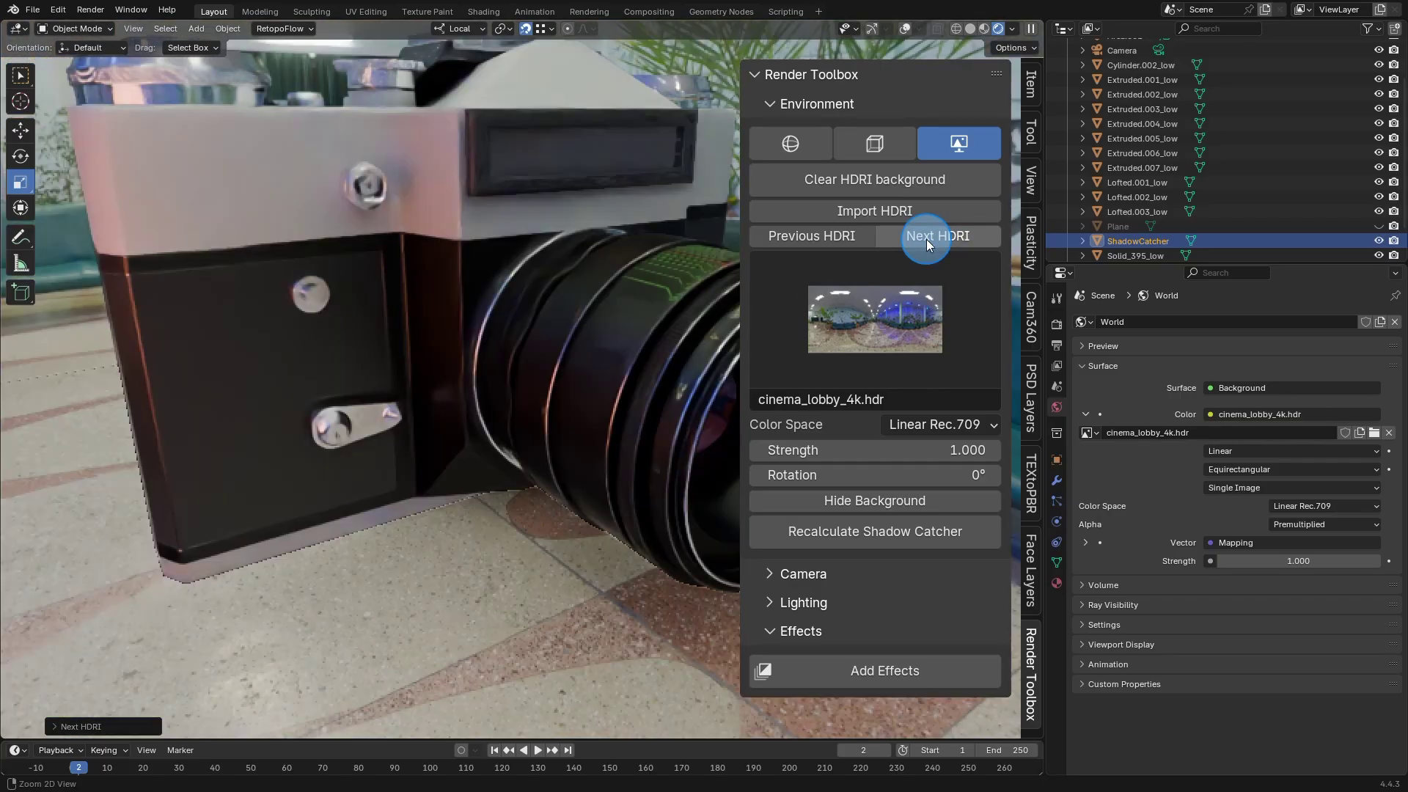
mouse_move(526, 410)
middle_mouse_down()
mouse_move(464, 413)
mouse_move(658, 584)
middle_mouse_up()
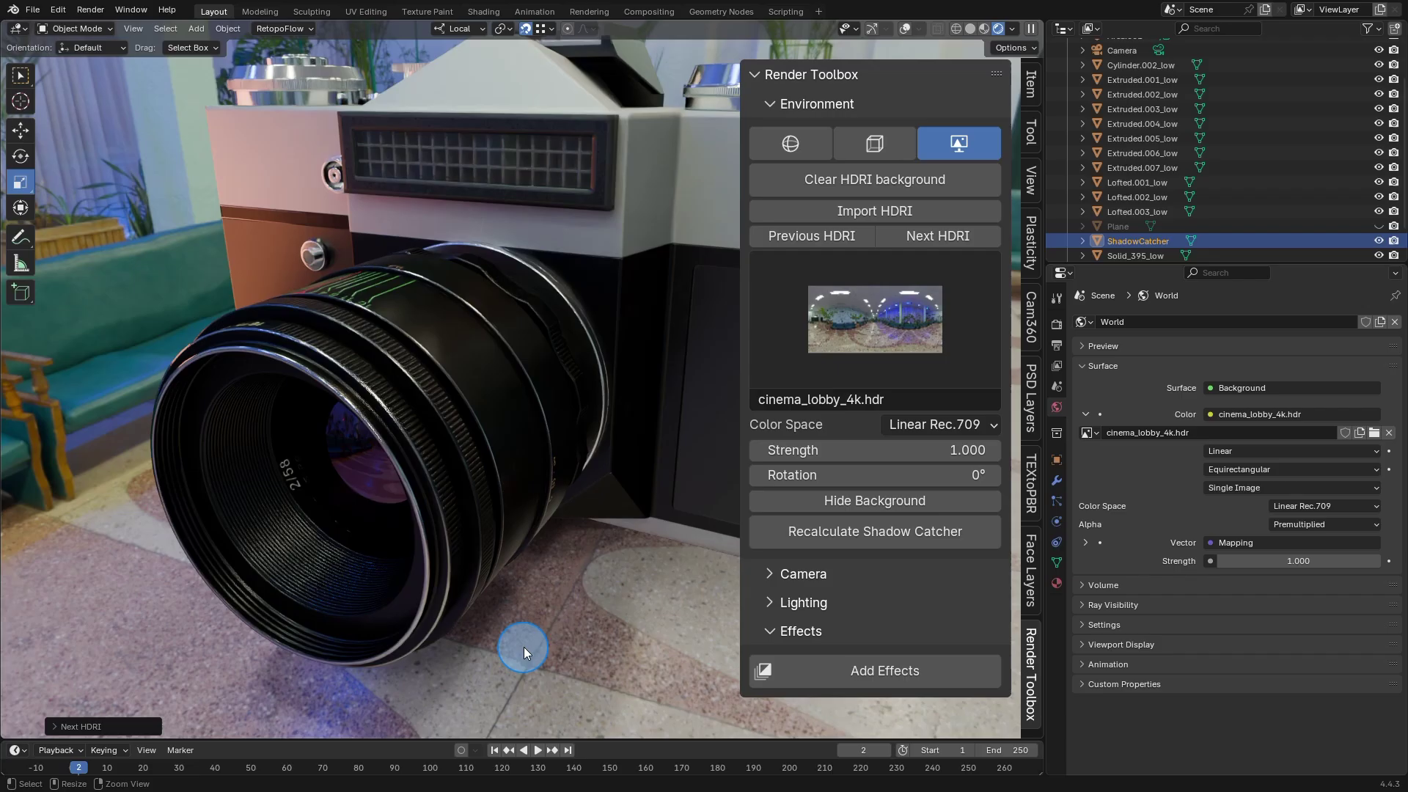
key("x")
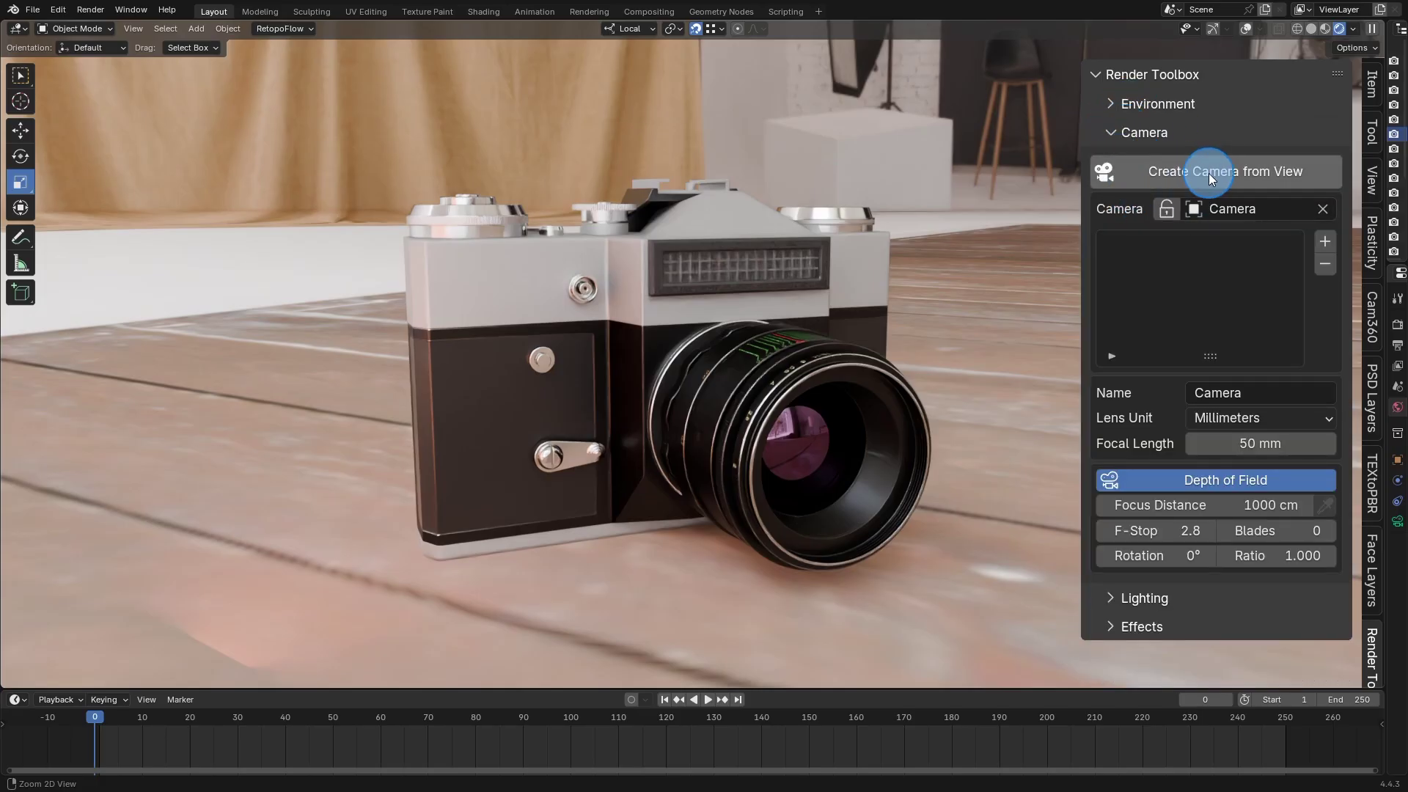
- Create a camera from the current view and cycle the active camera through Camera.001, .003 and .004
left_click(1219, 174)
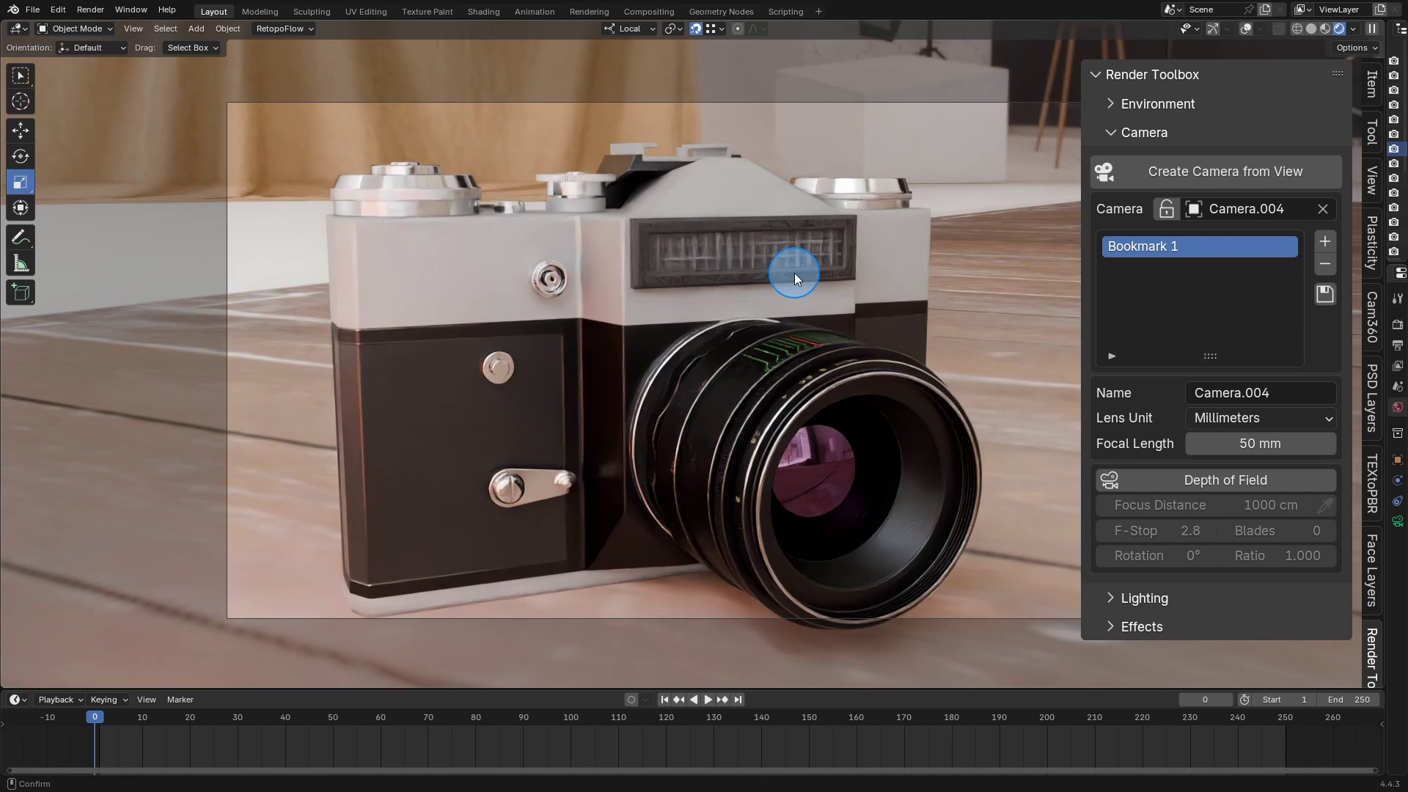
scroll(795, 274, "up", 3)
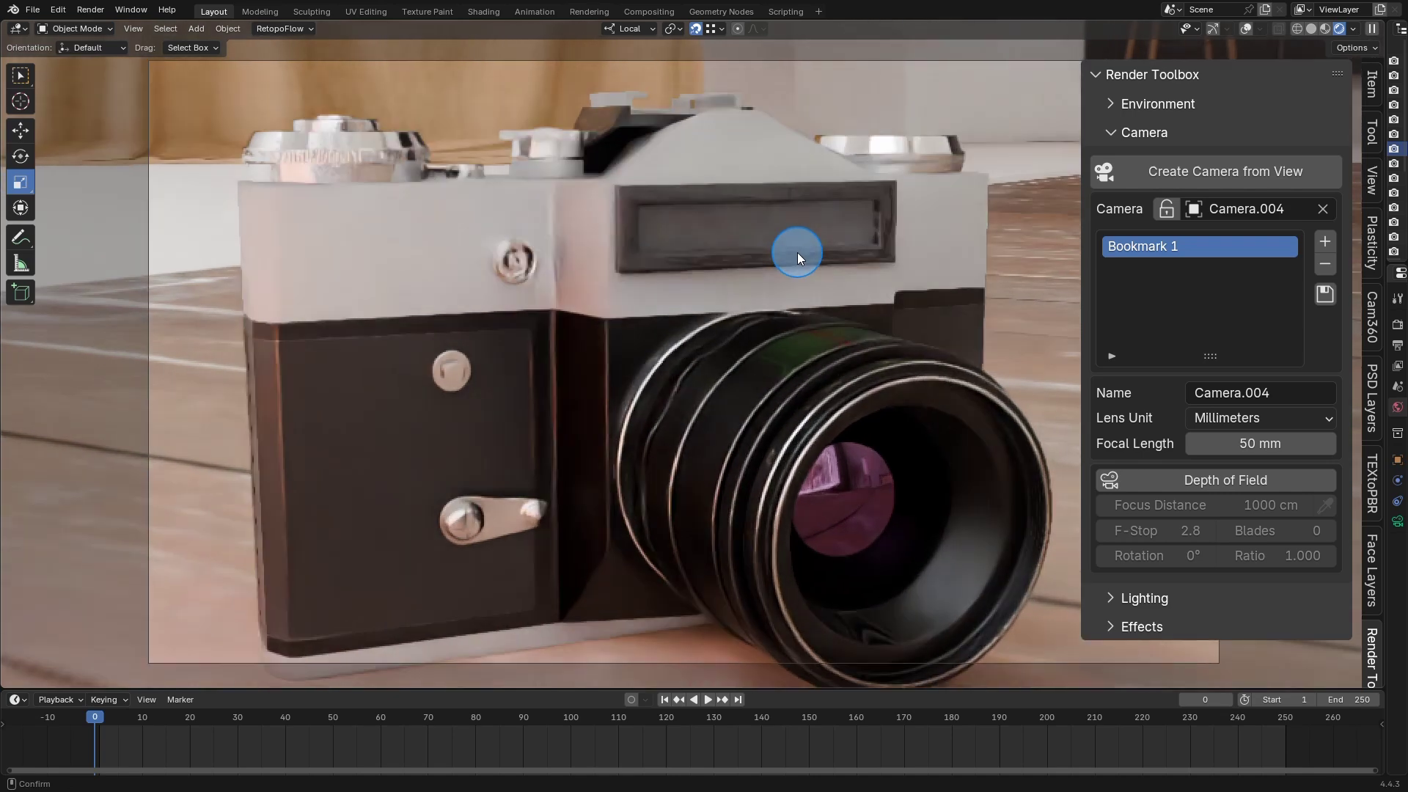
left_click(1194, 211)
left_click(1167, 264)
left_click(1188, 203)
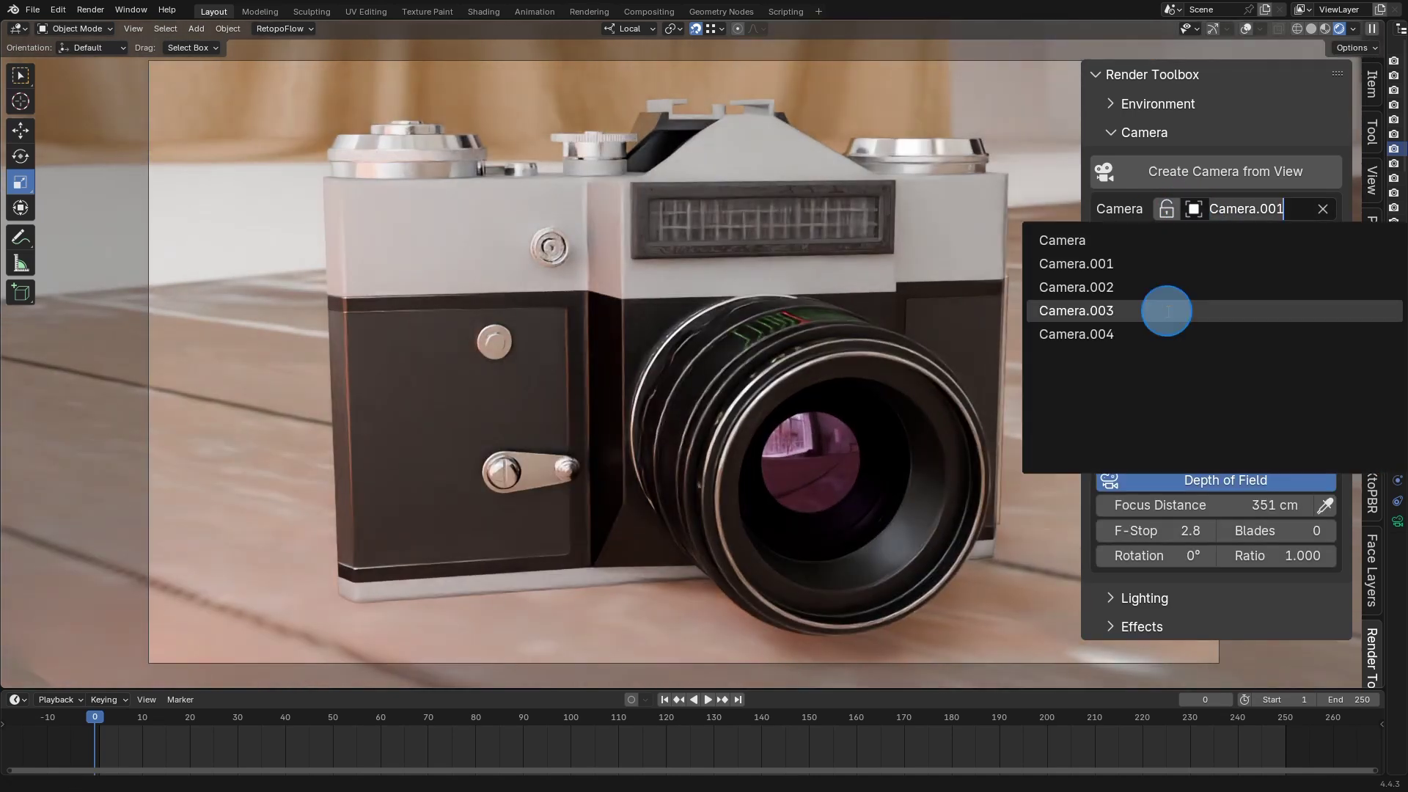
left_click(1167, 311)
left_click(1194, 208)
left_click(1167, 334)
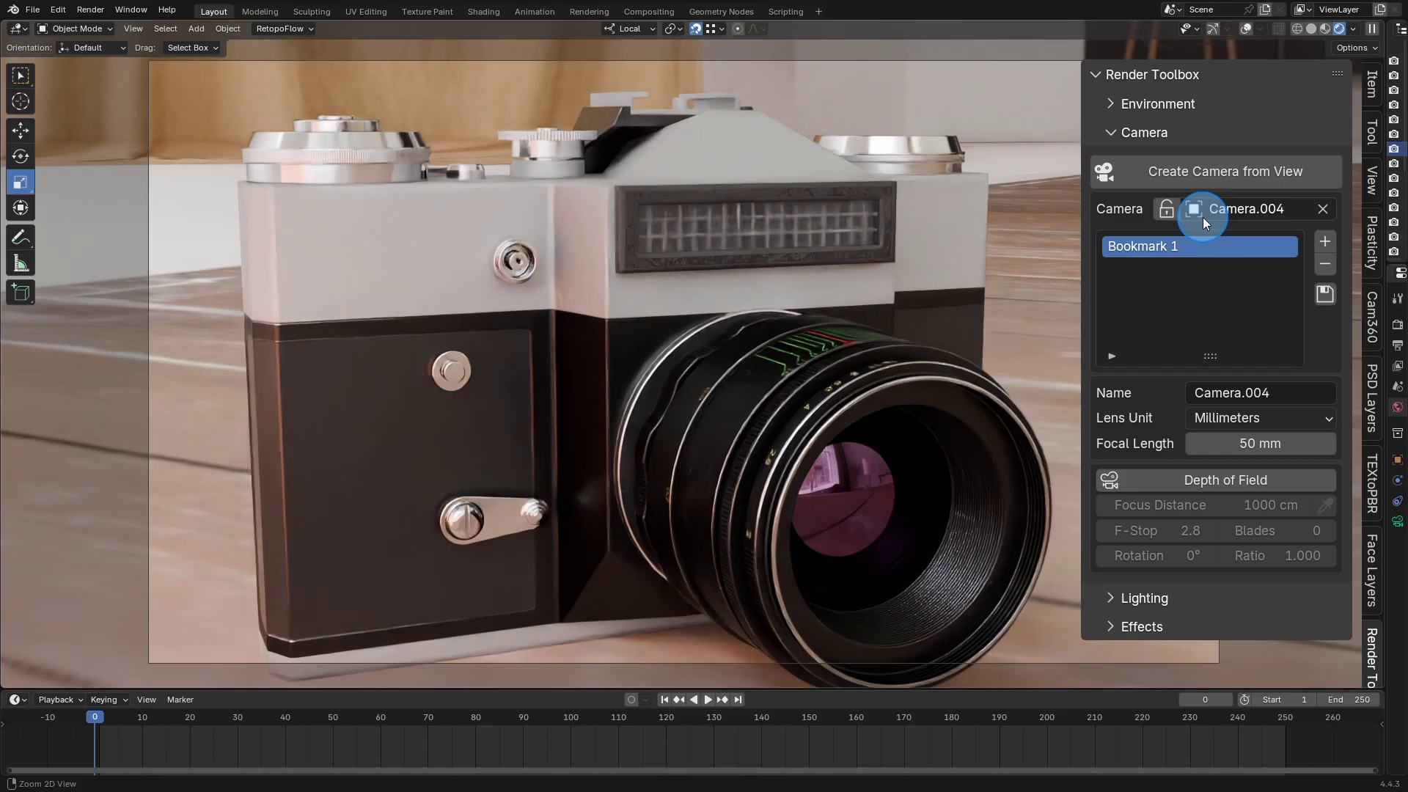
- Make Camera.002 the active camera and reframe the model with it locked to the viewport
left_click(1195, 209)
left_click(1167, 287)
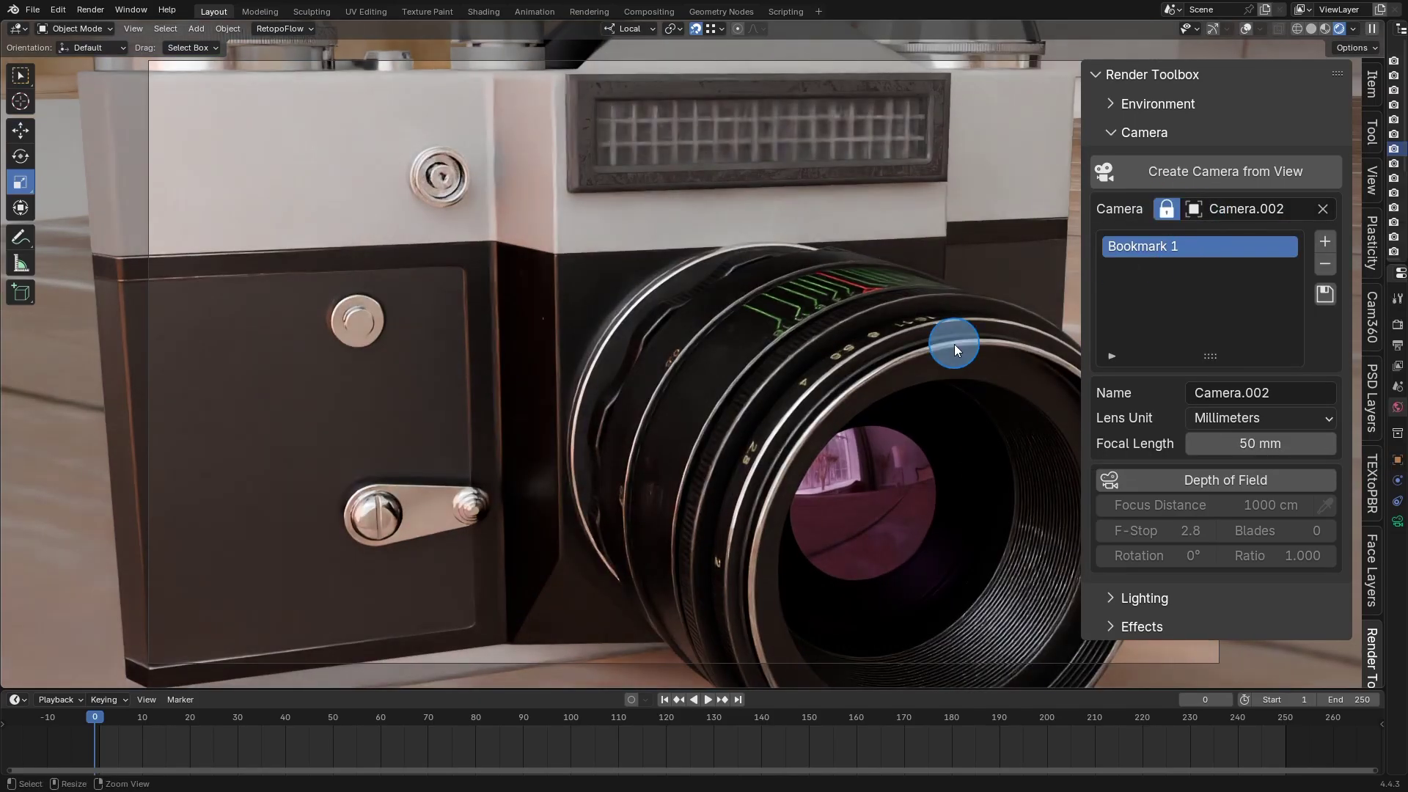
mouse_move(954, 345)
middle_mouse_down()
mouse_move(920, 306)
mouse_move(899, 312)
middle_mouse_up()
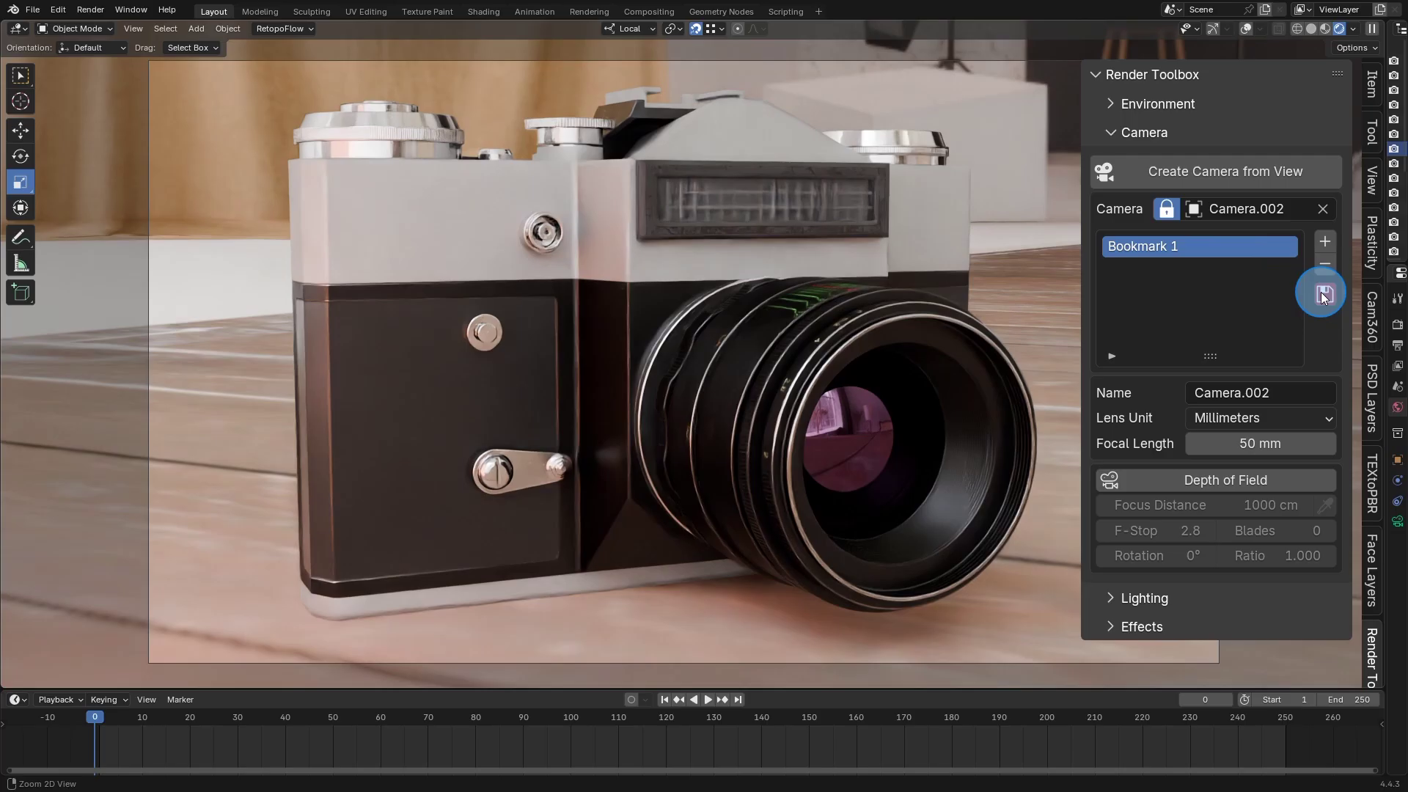
- Enable depth of field focused on the camera model at 280 cm
left_click(1208, 481)
left_click(1326, 504)
left_click(805, 314)
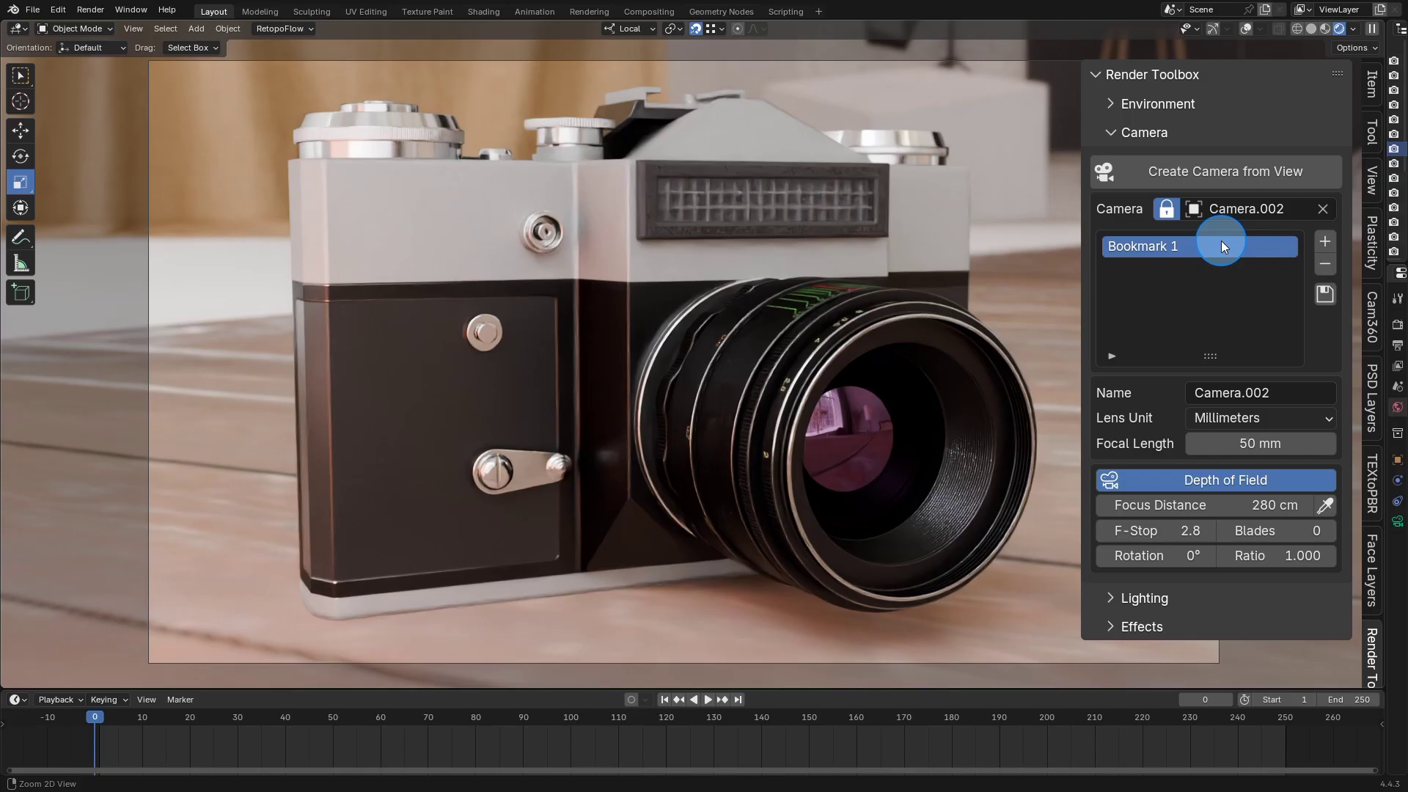
- Remove the extra bookmarks, rename Bookmark 1 and save the frontal view as Bookmark 2
left_click(1325, 241)
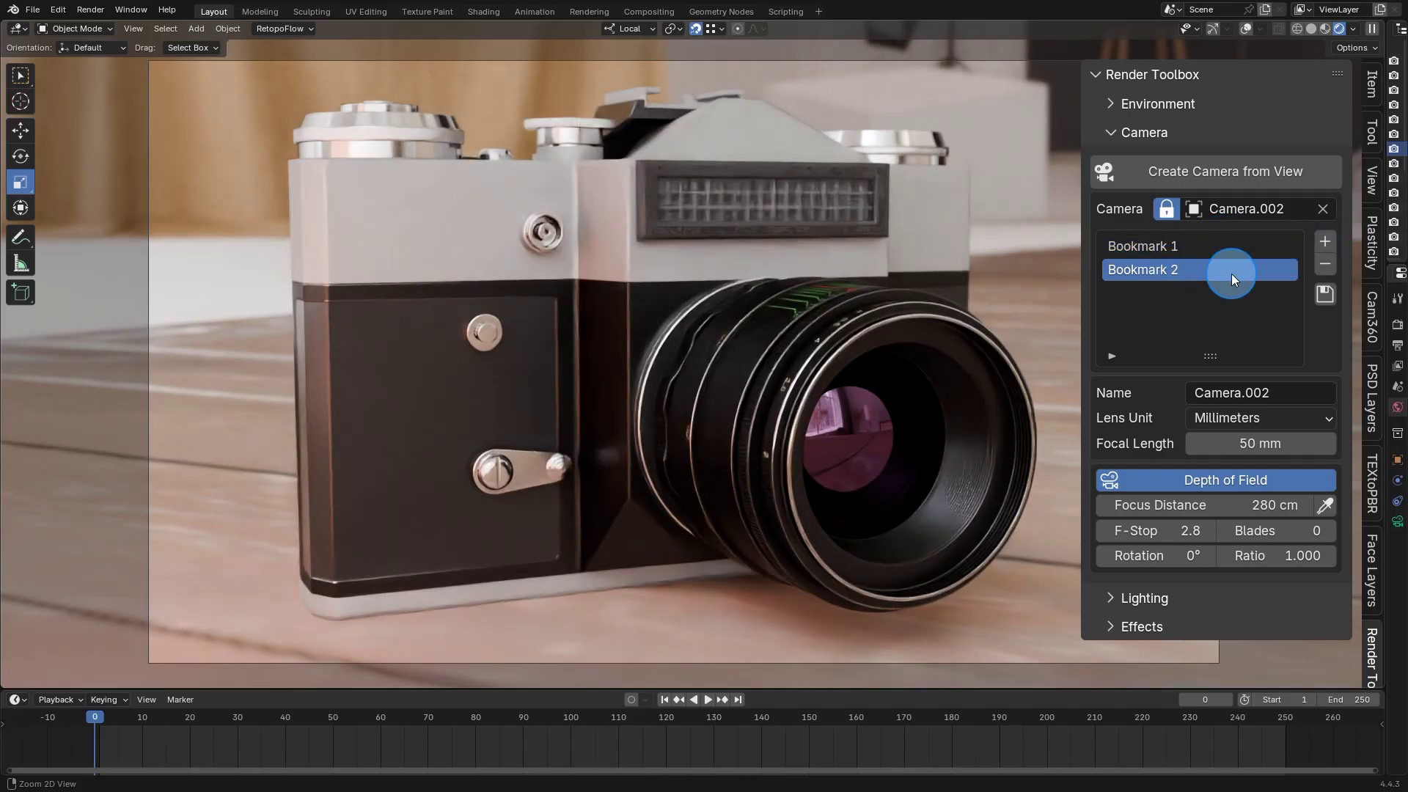
left_click(1324, 241)
left_click(1325, 265)
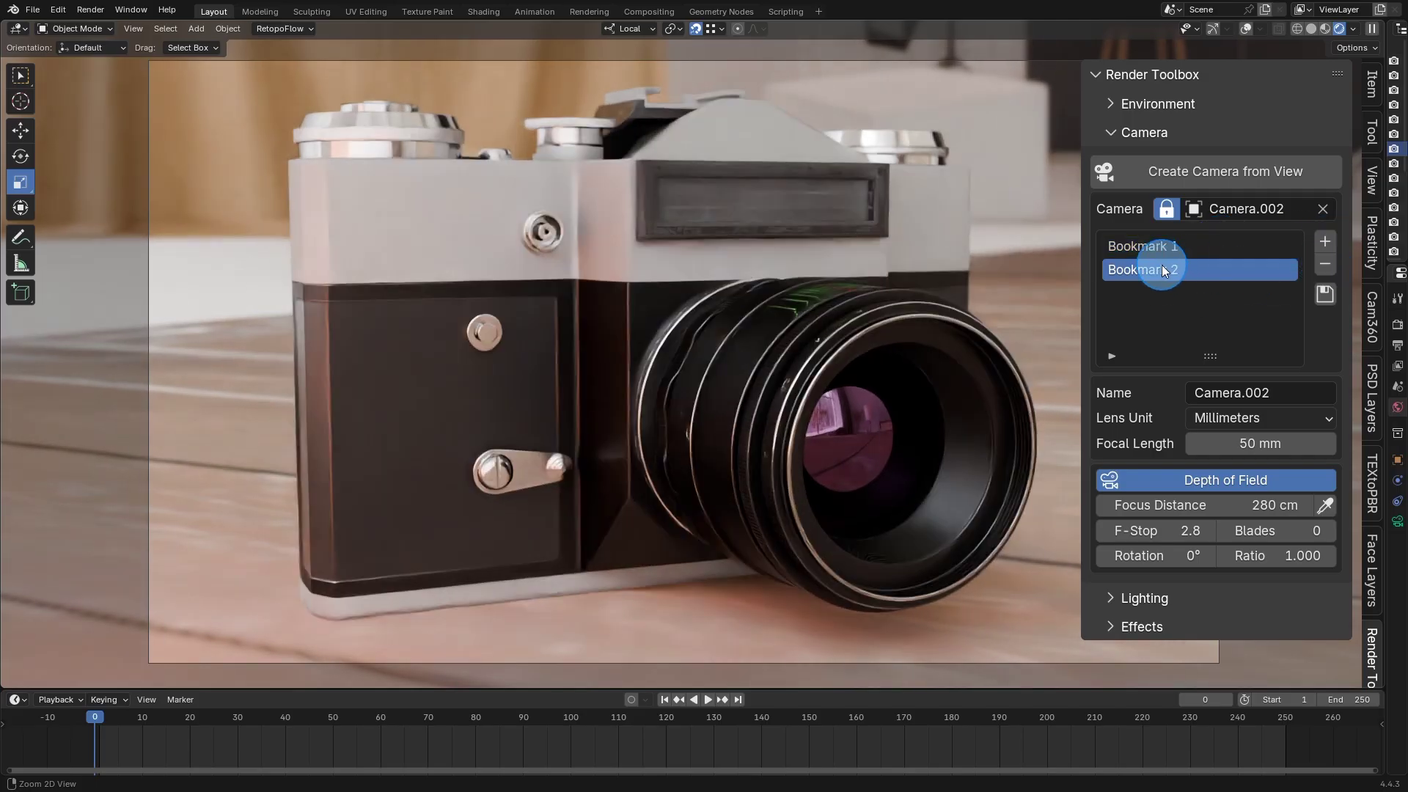
left_click(1324, 266)
double_click(1175, 249)
type("render")
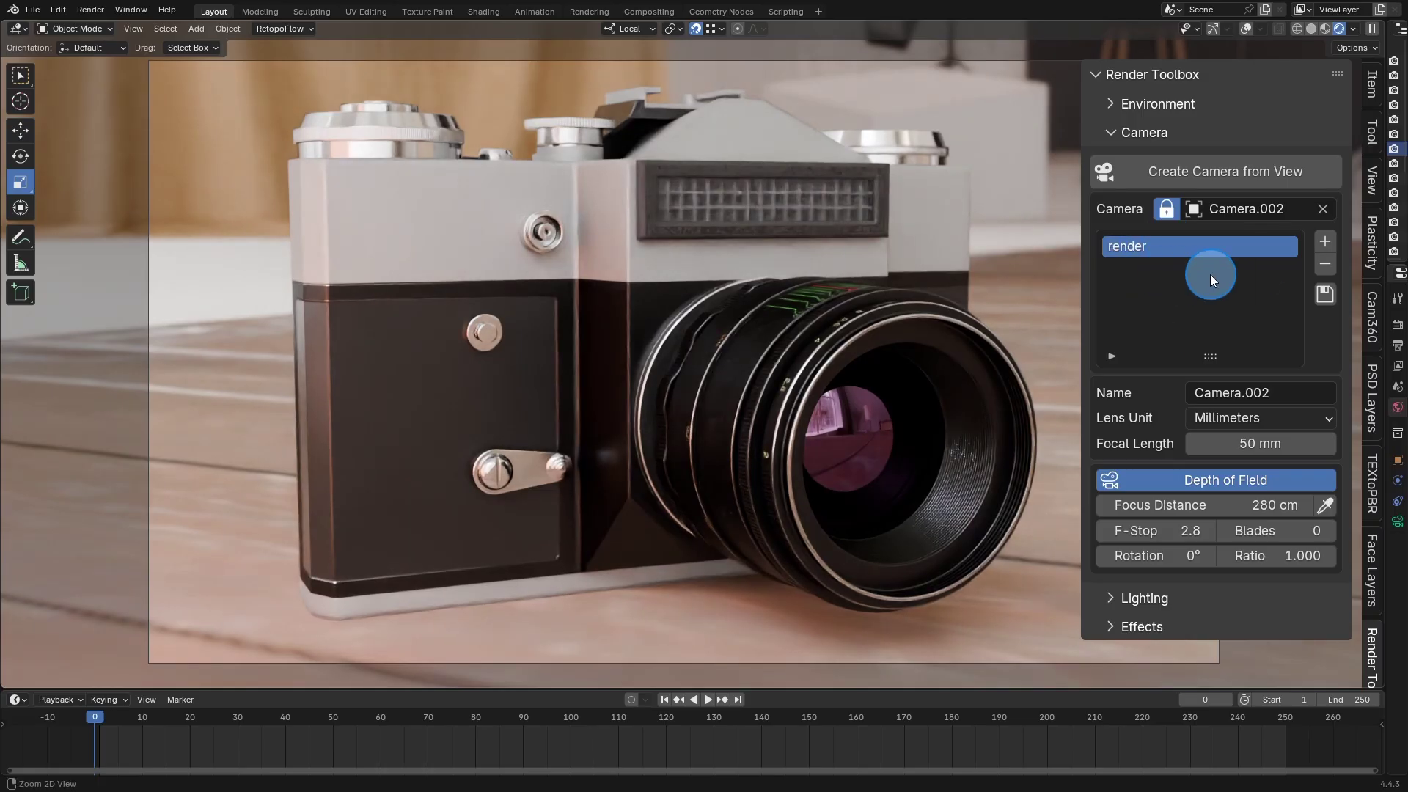
left_click(1324, 241)
left_click(940, 309)
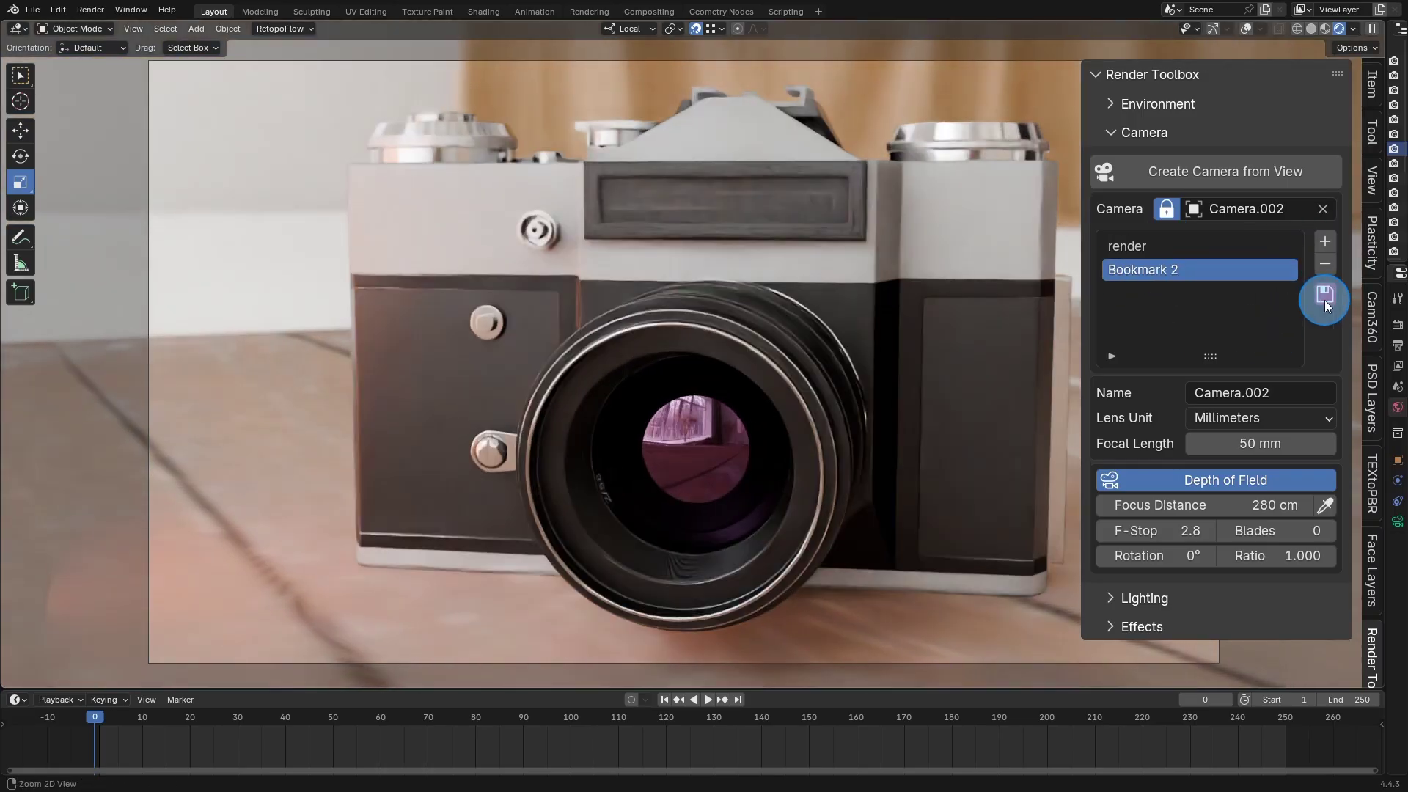
- Compare the render and Bookmark 2 views with depth of field off and back on
left_click(1155, 247)
left_click(1160, 247)
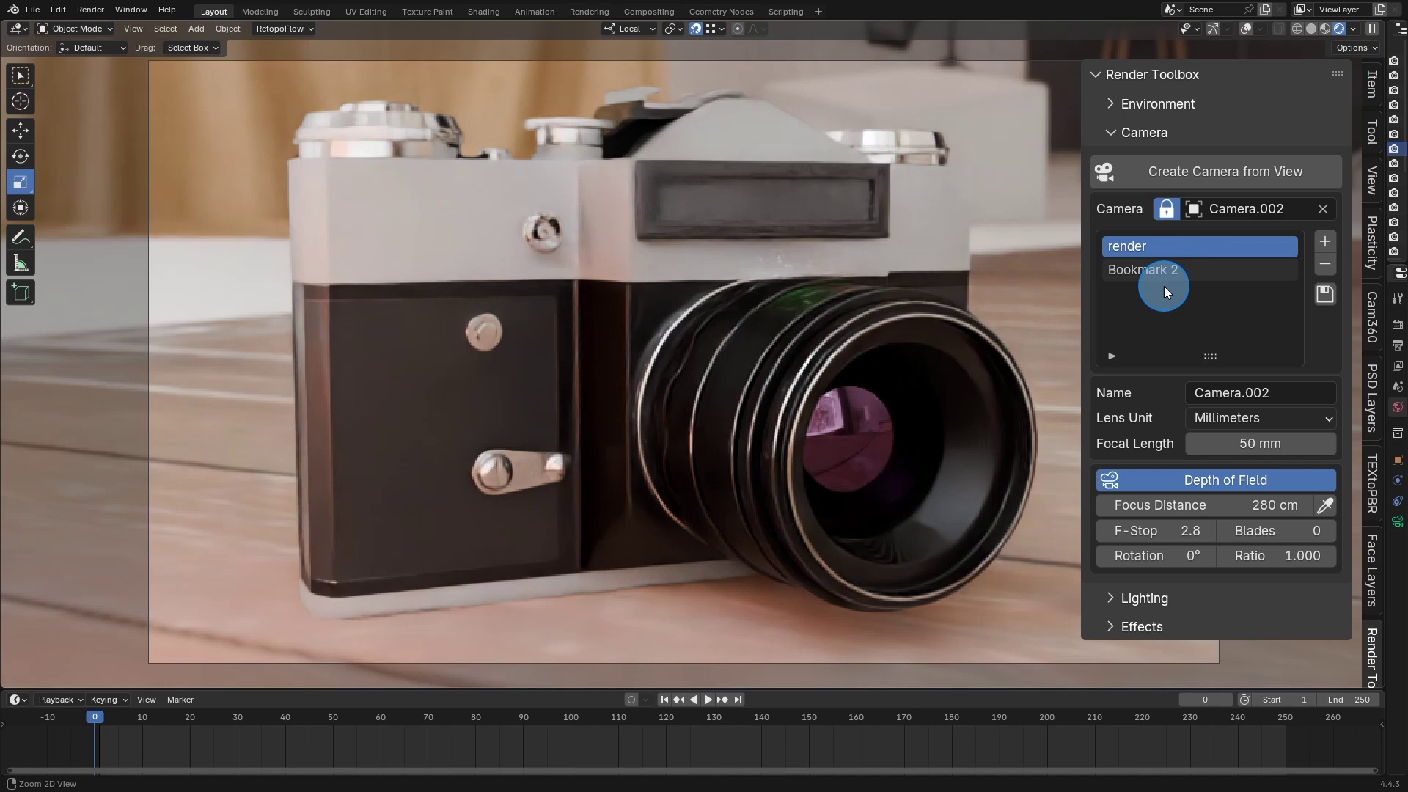
left_click(1153, 267)
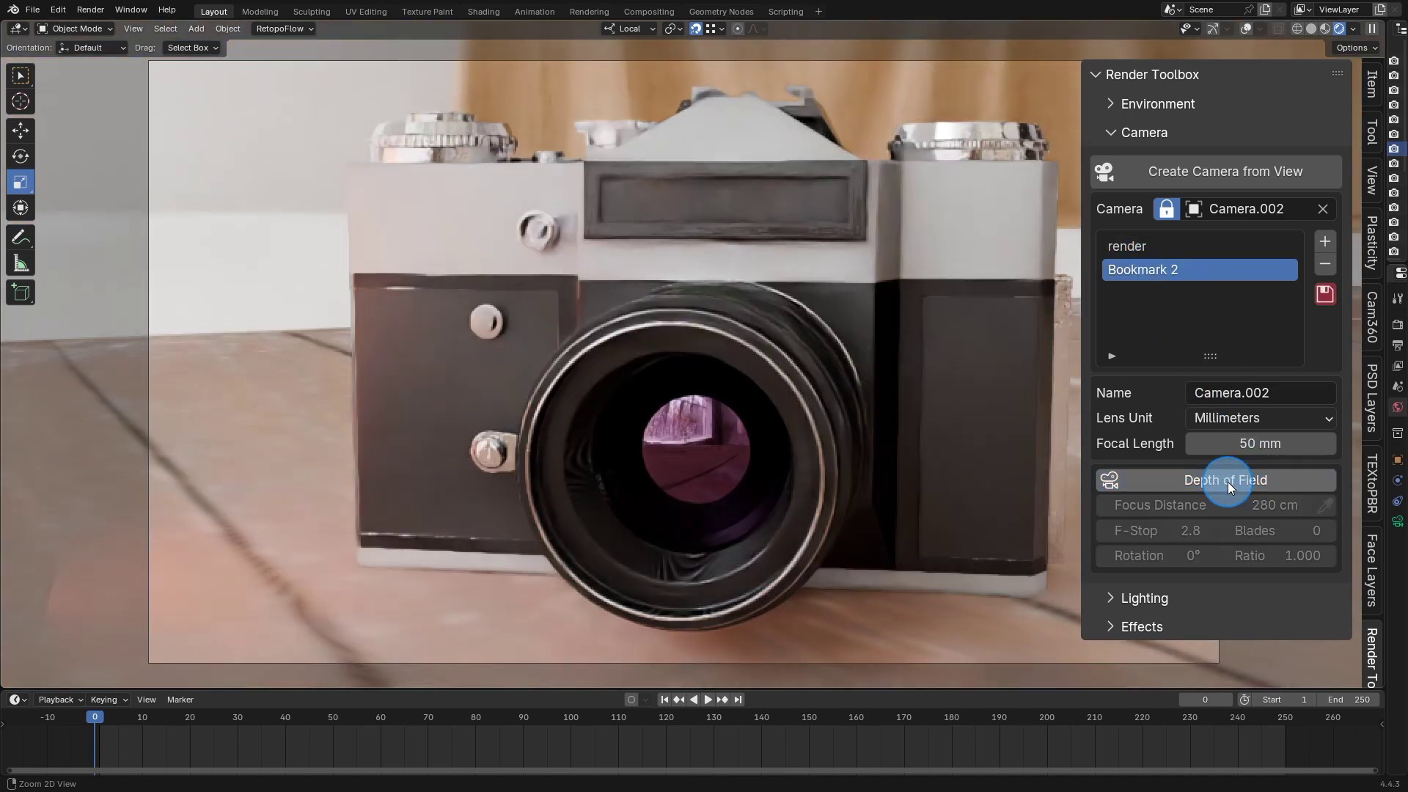
left_click(1227, 480)
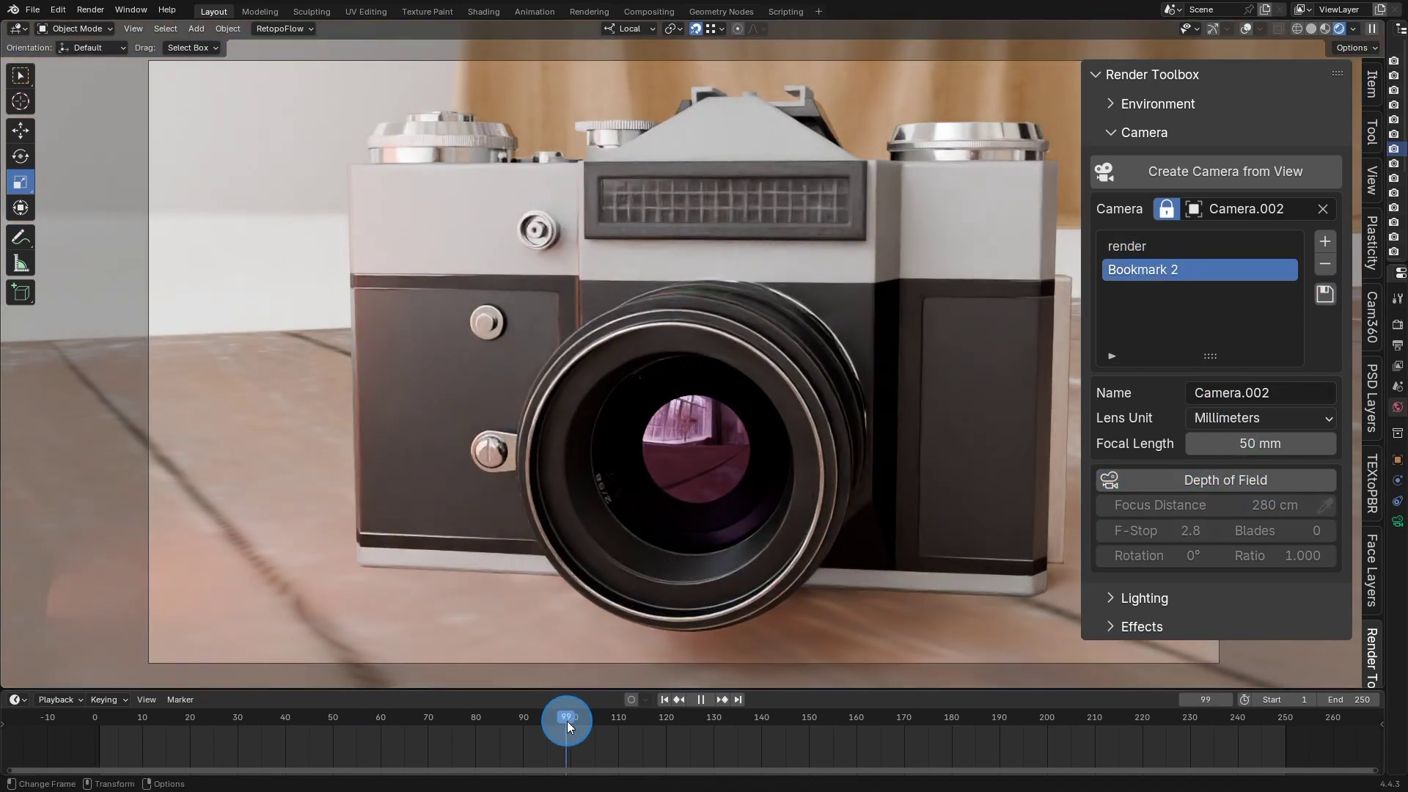
left_click(1159, 245)
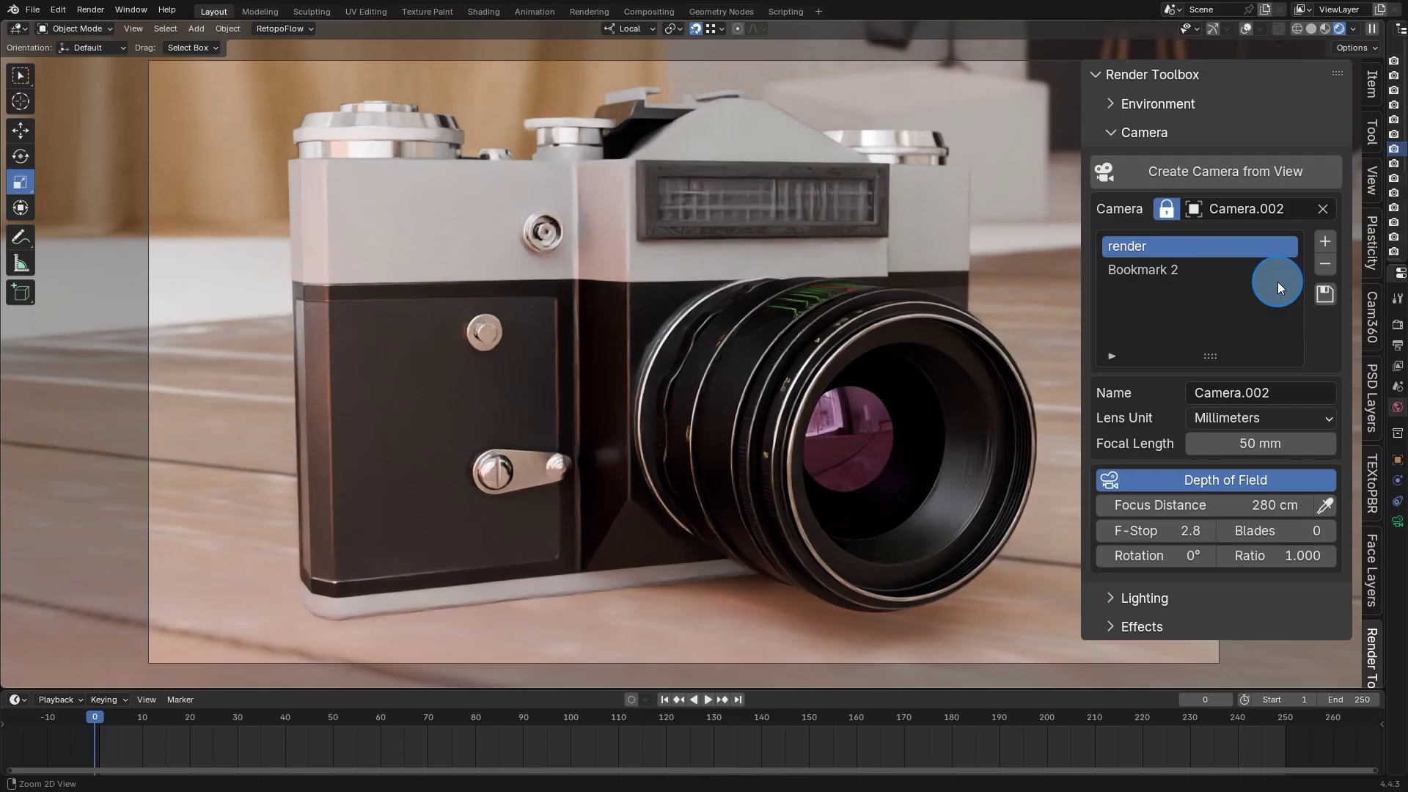
left_click(1156, 269)
left_click(1225, 480)
- Adjust the lens focal length and flip between the two bookmarked views of Camera.002
left_click(1199, 247)
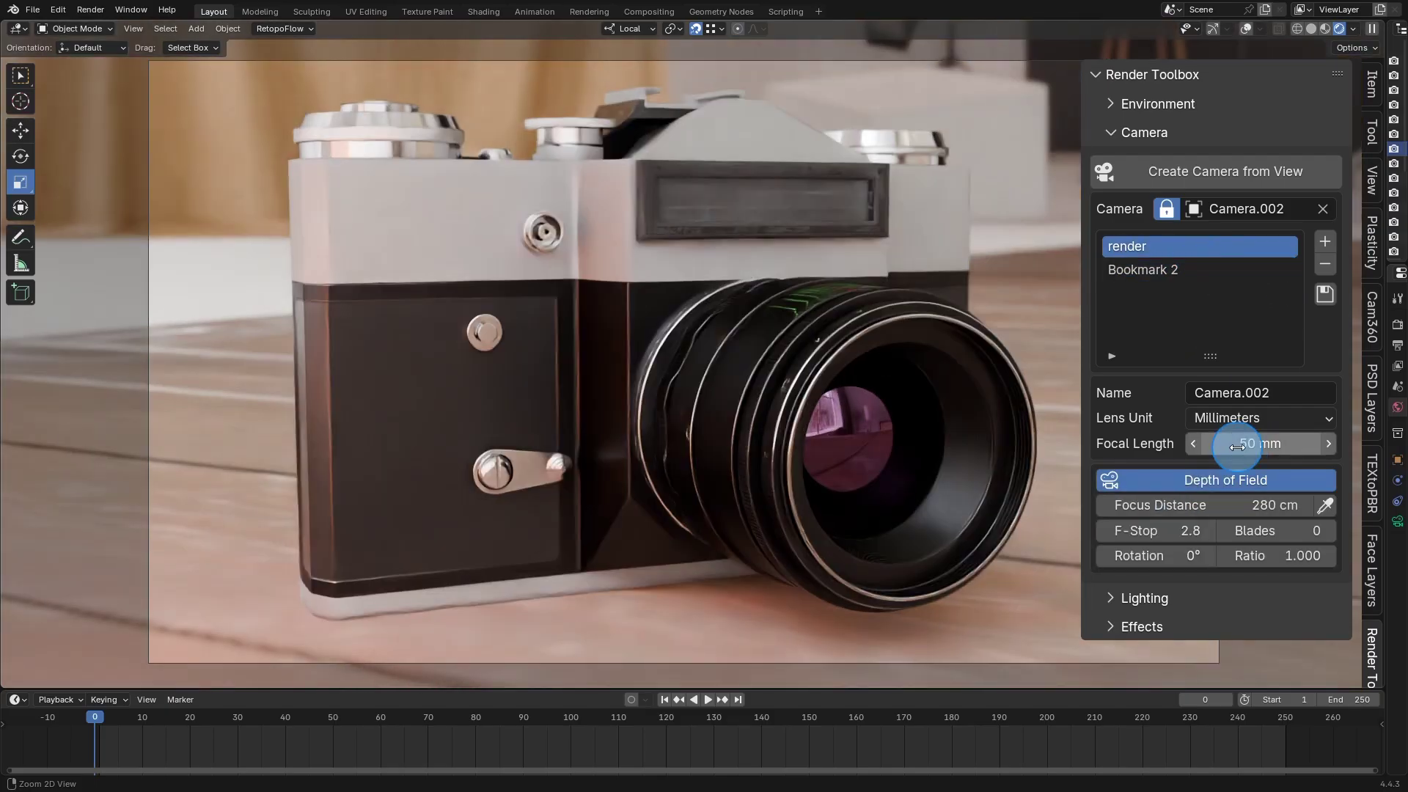
left_click_drag(1233, 444, 1289, 443)
left_click(1227, 480)
left_click(1325, 295)
left_click(1187, 270)
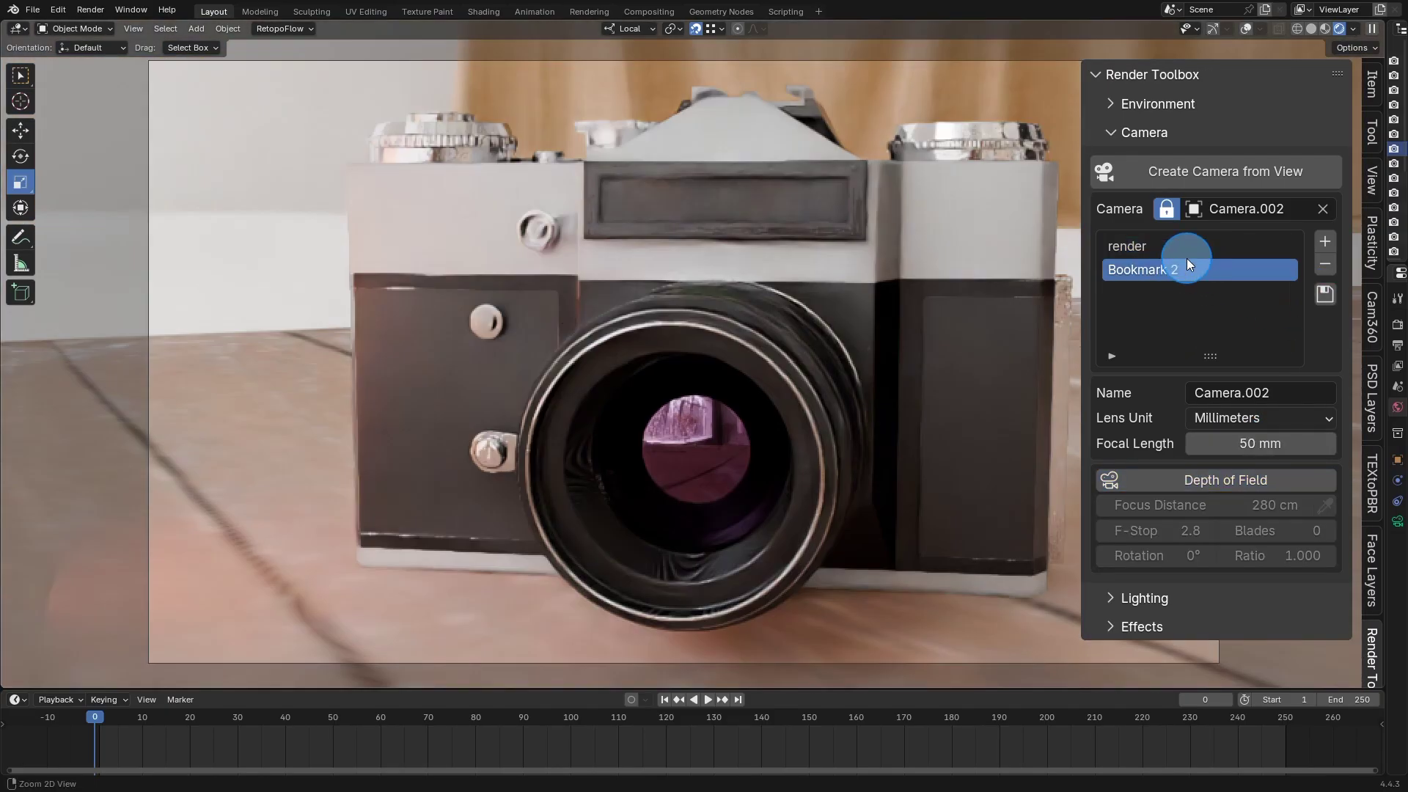
left_click(1188, 245)
left_click(1181, 270)
- Switch to Camera.003, add its second bookmark and check both bookmark views
left_click(1246, 209)
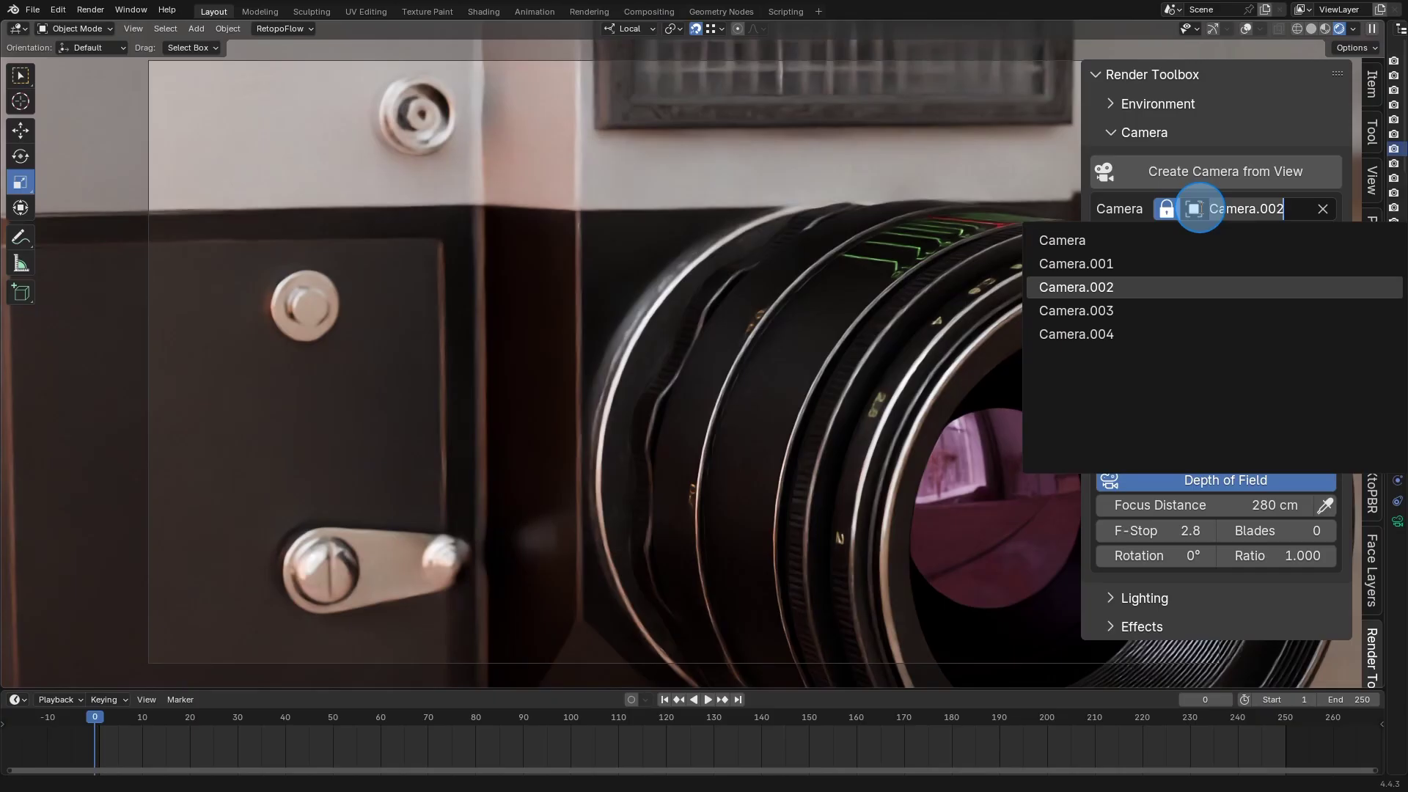
left_click(1177, 312)
left_click(1325, 241)
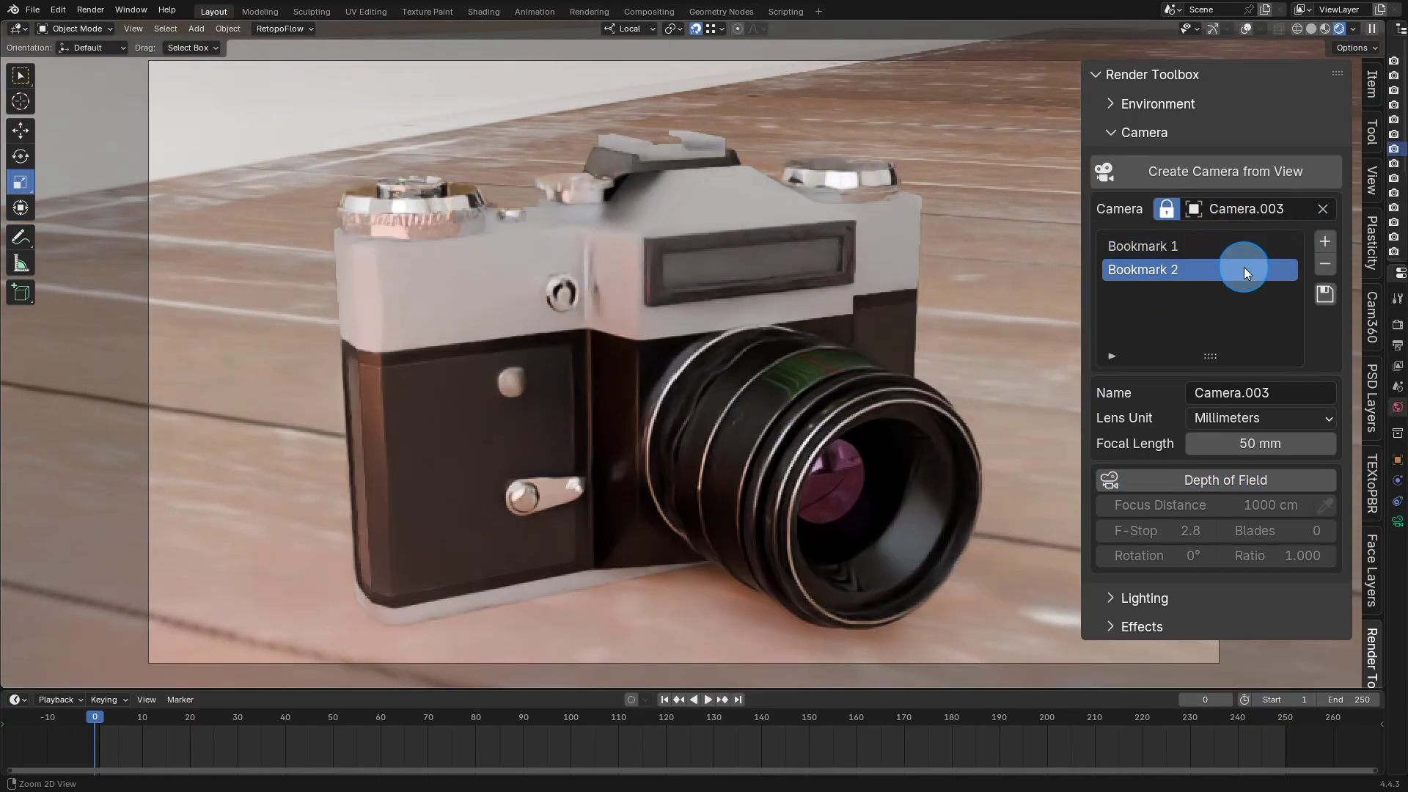
left_click(1167, 245)
left_click(1166, 270)
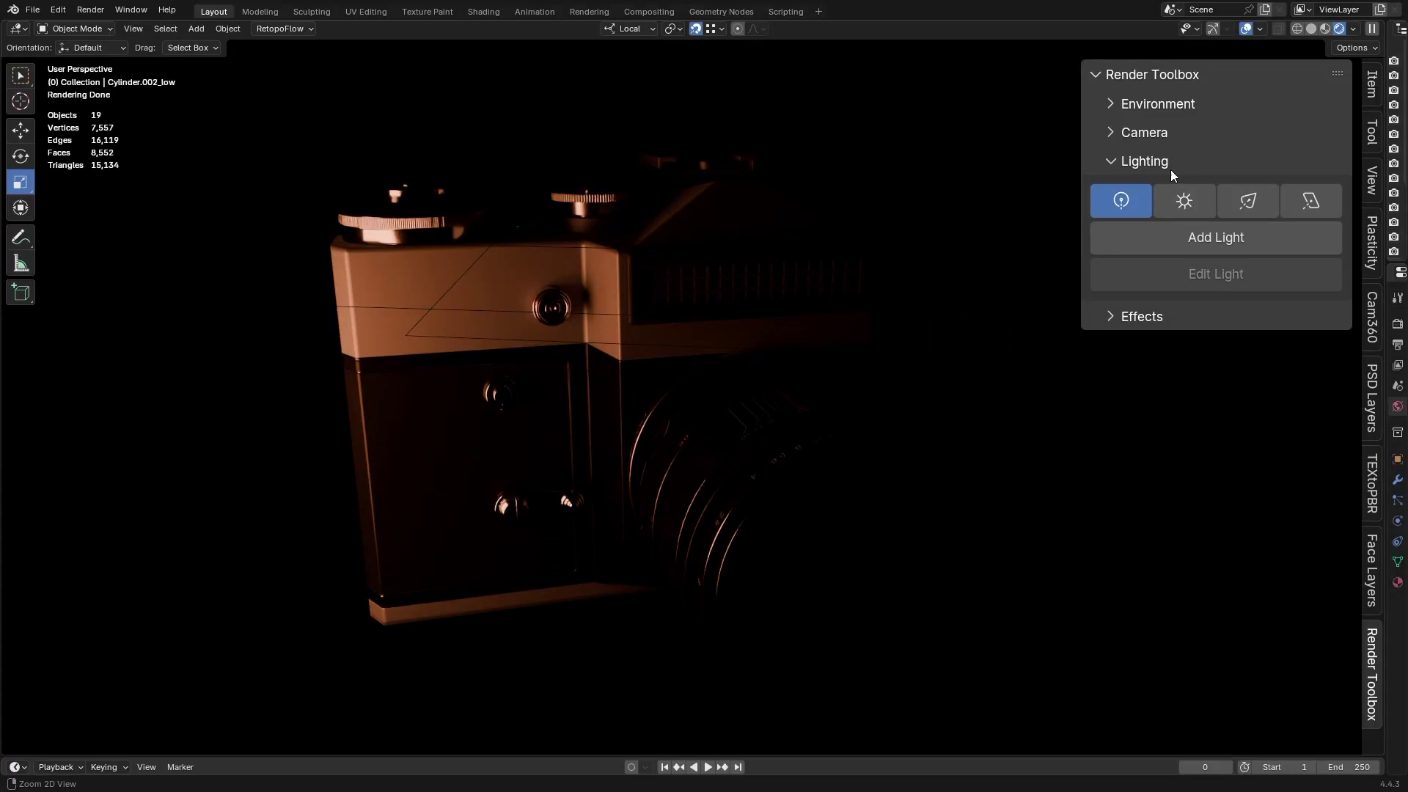
- Orbit the darkened model and browse the Lighting panel's light types back to Point
mouse_move(1002, 313)
middle_mouse_down()
mouse_move(819, 349)
mouse_move(846, 336)
middle_mouse_up()
scroll(859, 332, "up", 1)
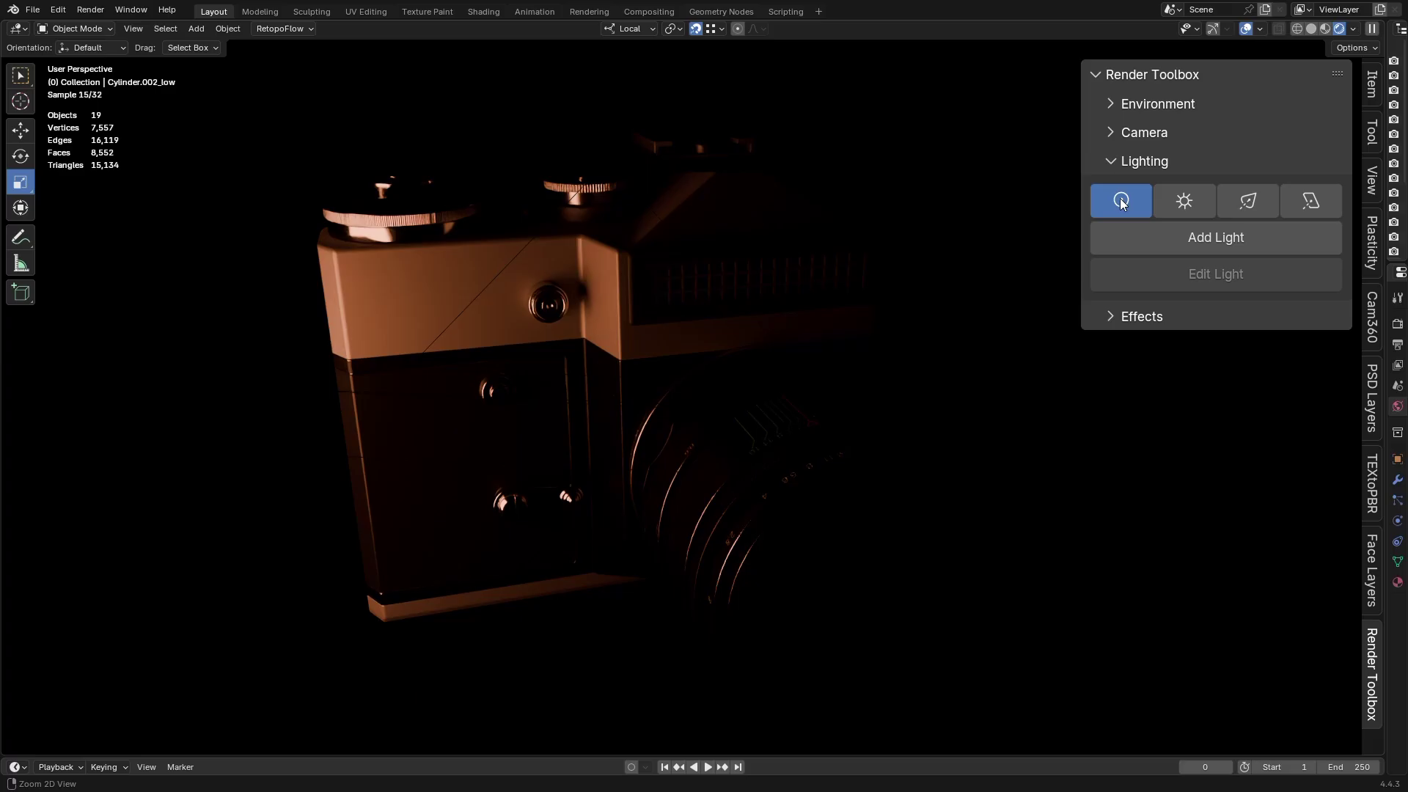
middle_click_drag(928, 306, 940, 278)
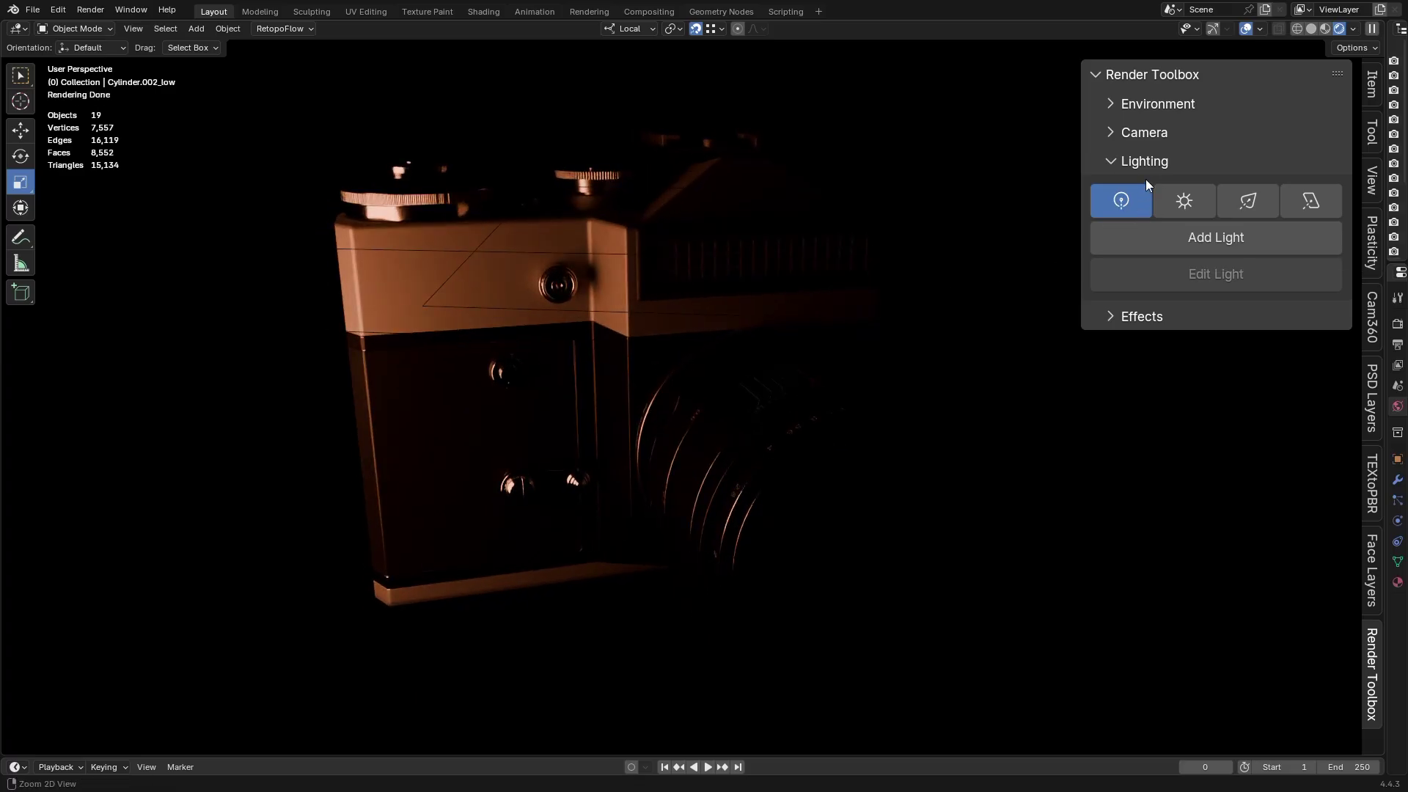
left_click(1239, 200)
left_click(1306, 199)
left_click(1137, 208)
- Step through Sun and Spot, settle on the Area light type and add one to the scene
left_click(1184, 200)
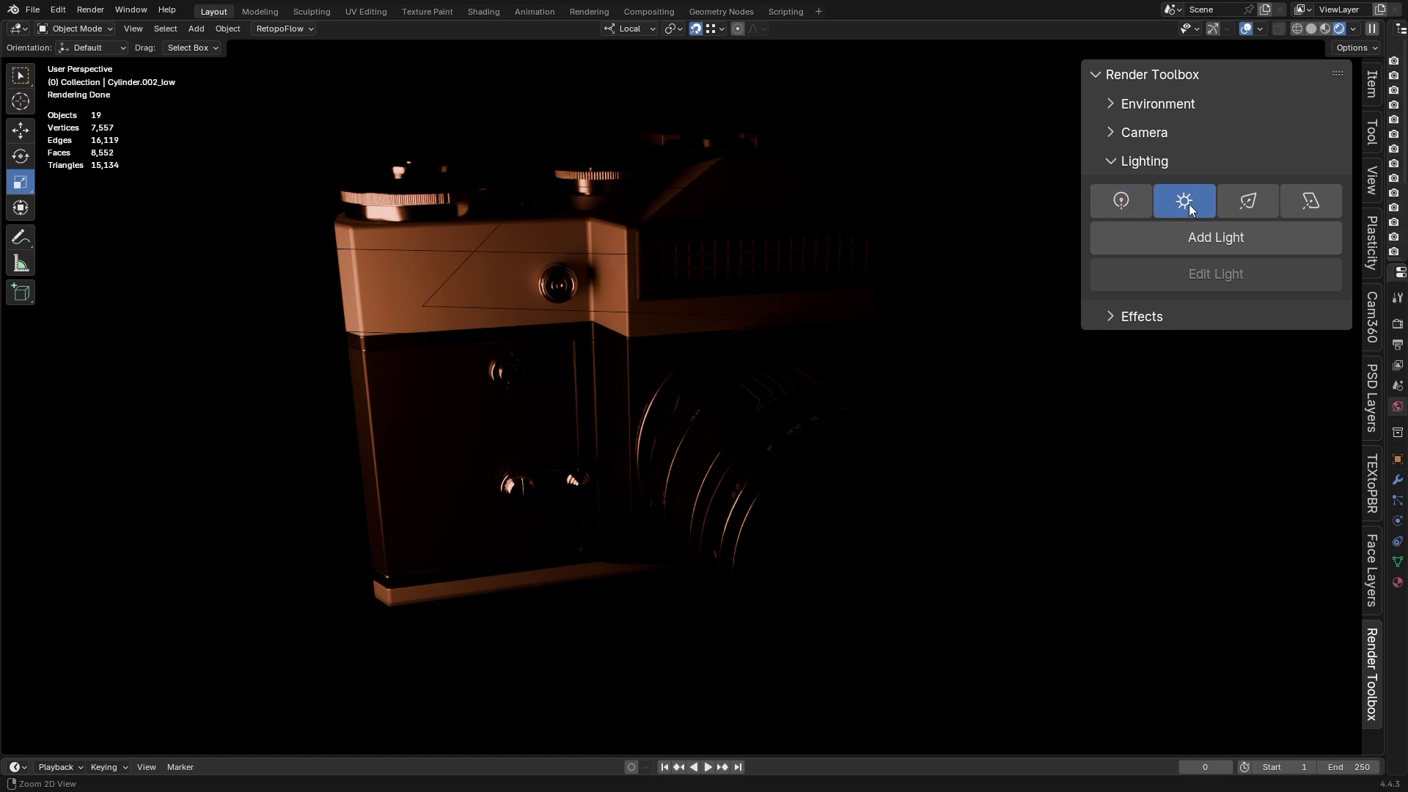
left_click(1248, 200)
left_click(1314, 201)
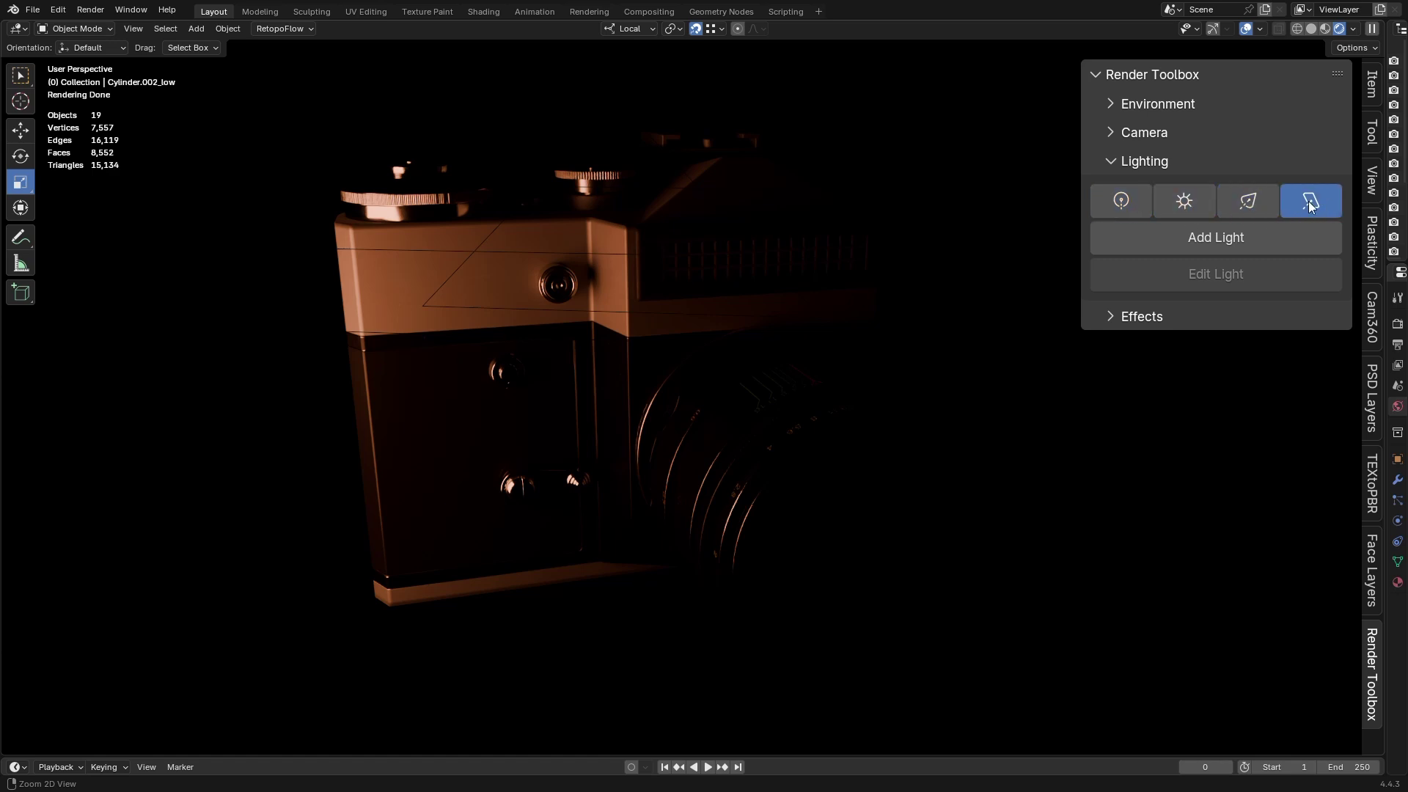
left_click(1229, 241)
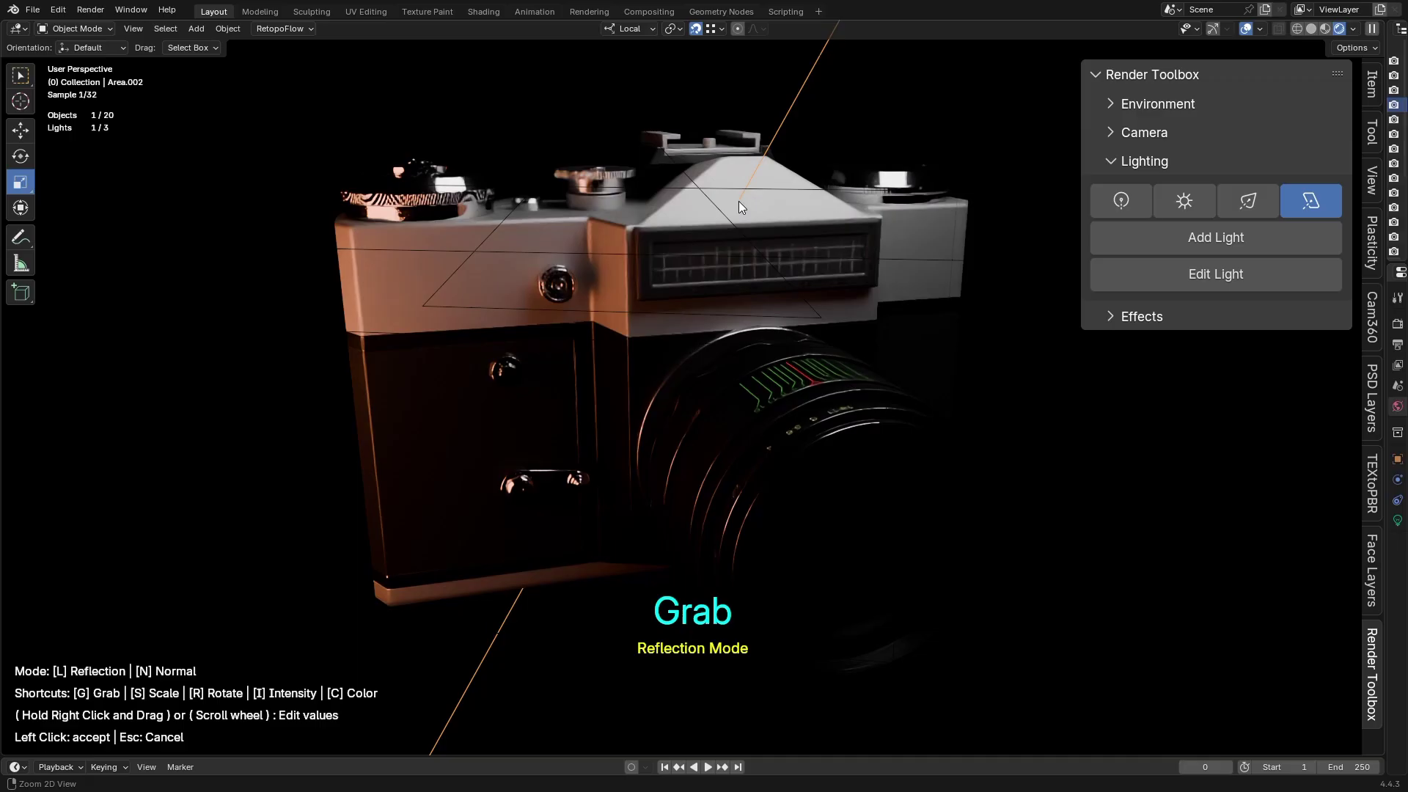
- Place the area light along surface normals, then size, rotate, brighten and tint it before confirming
key("n")
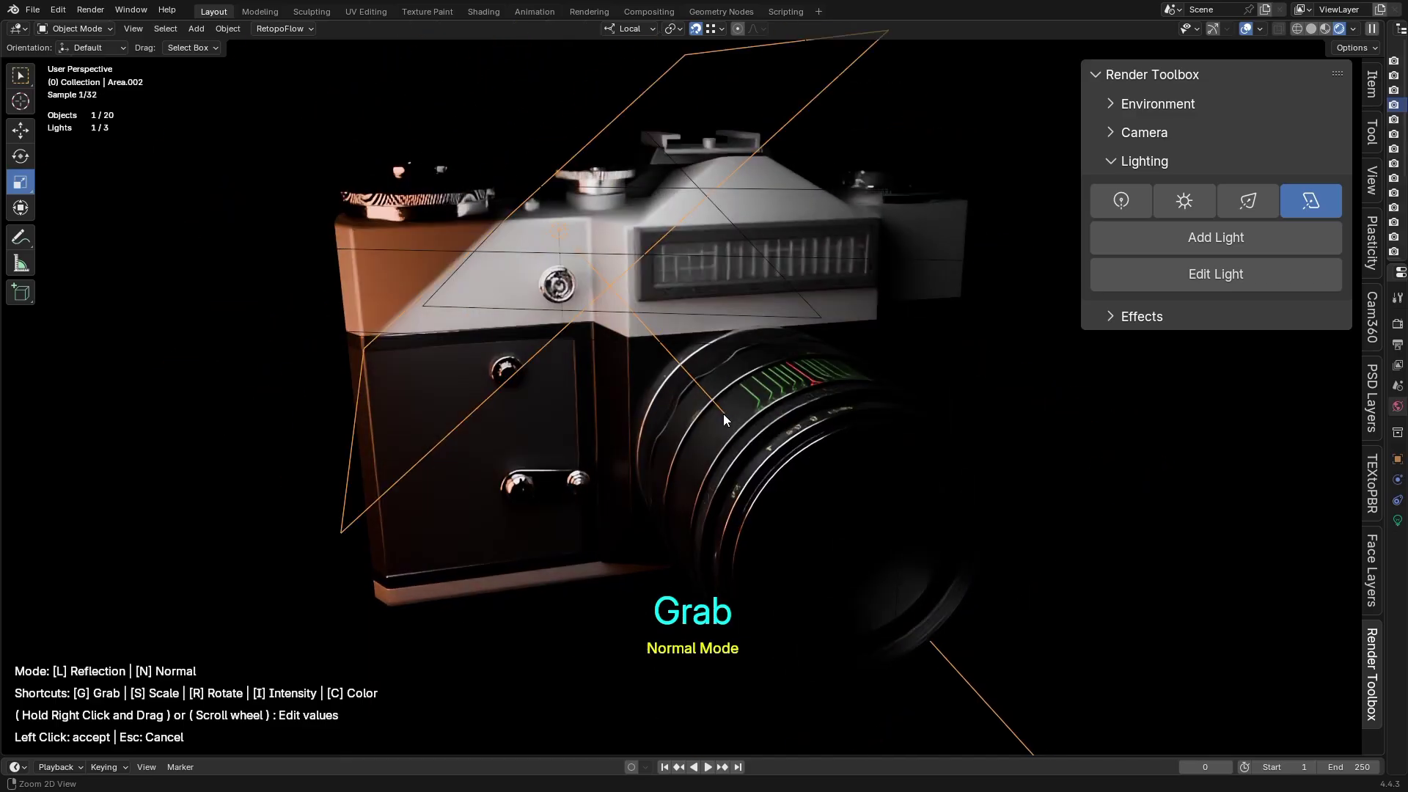
key("s")
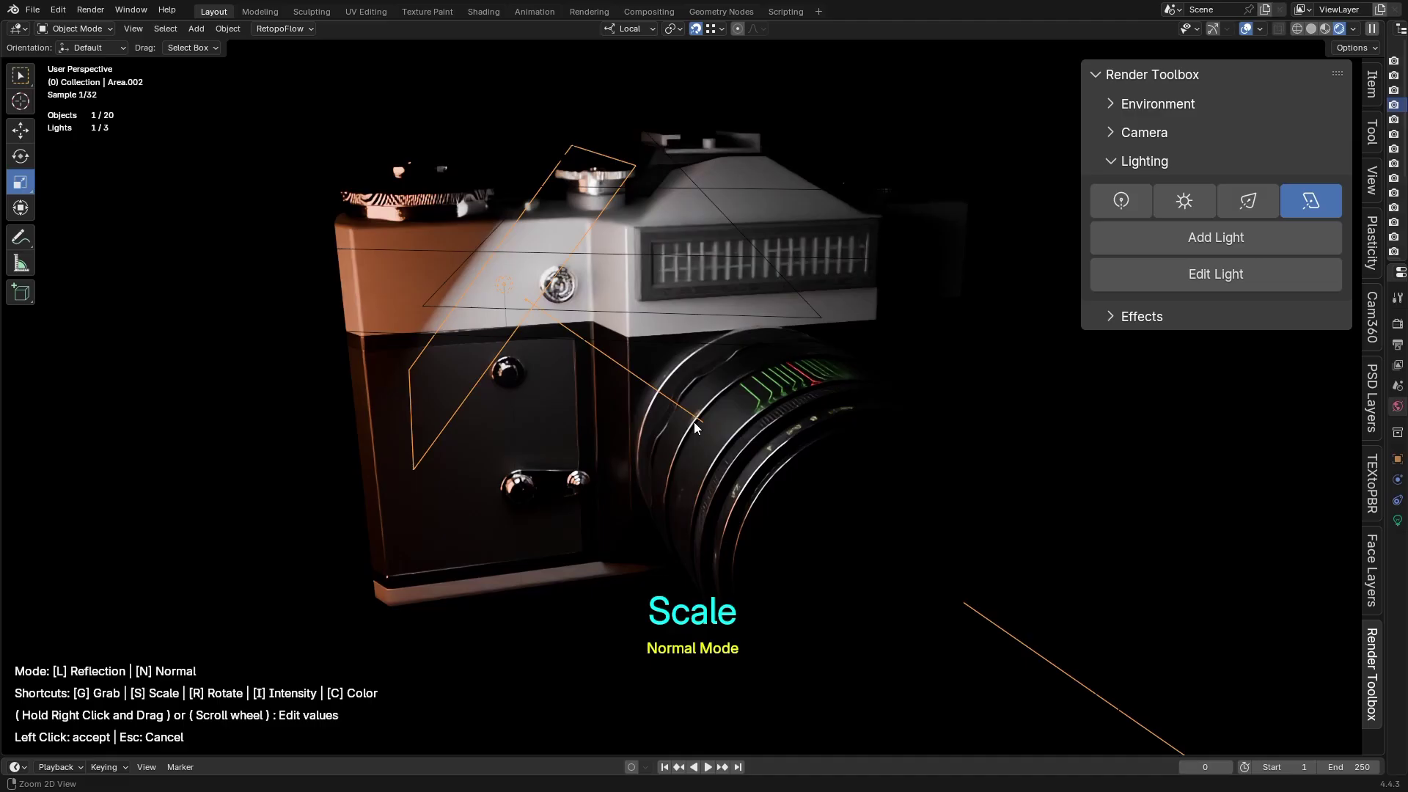
key("r")
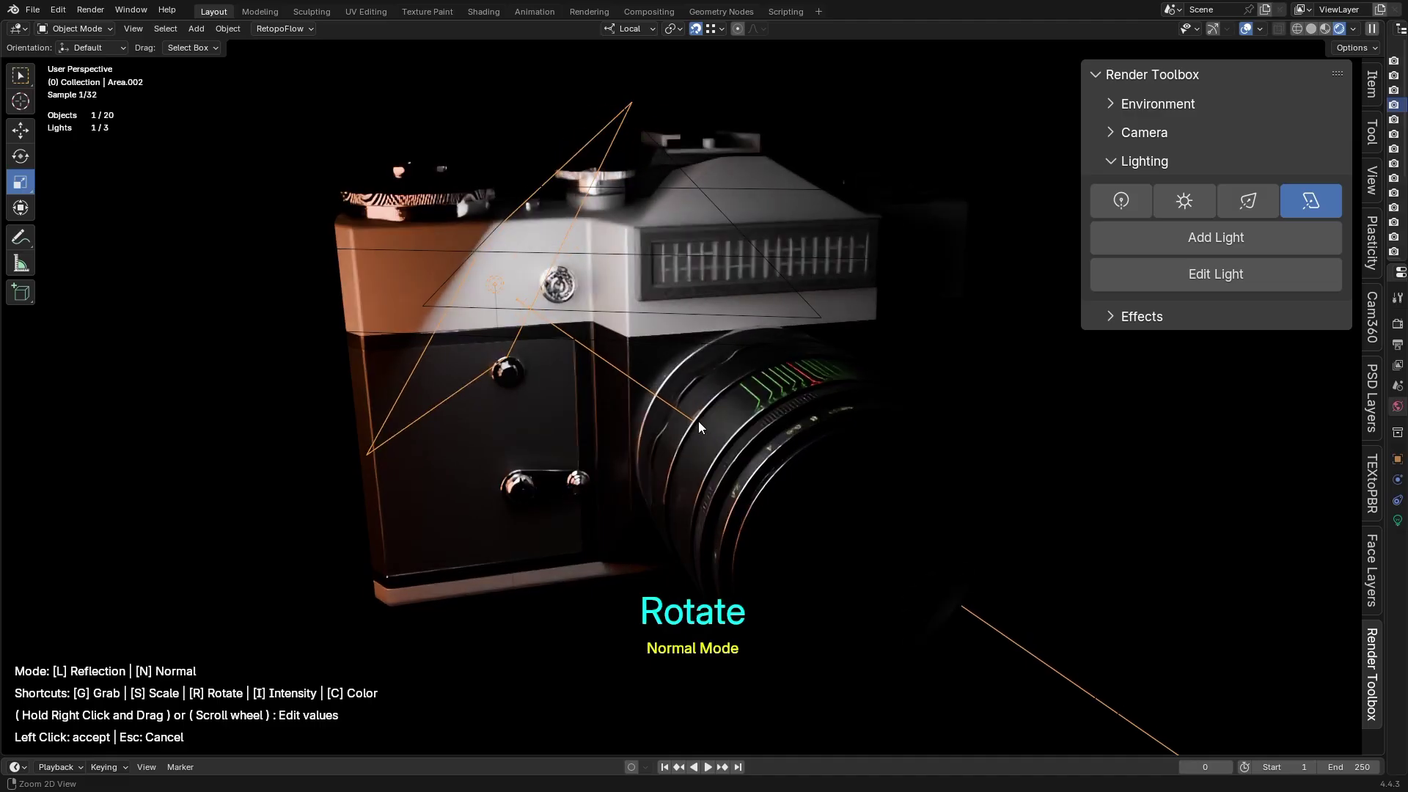
key("i")
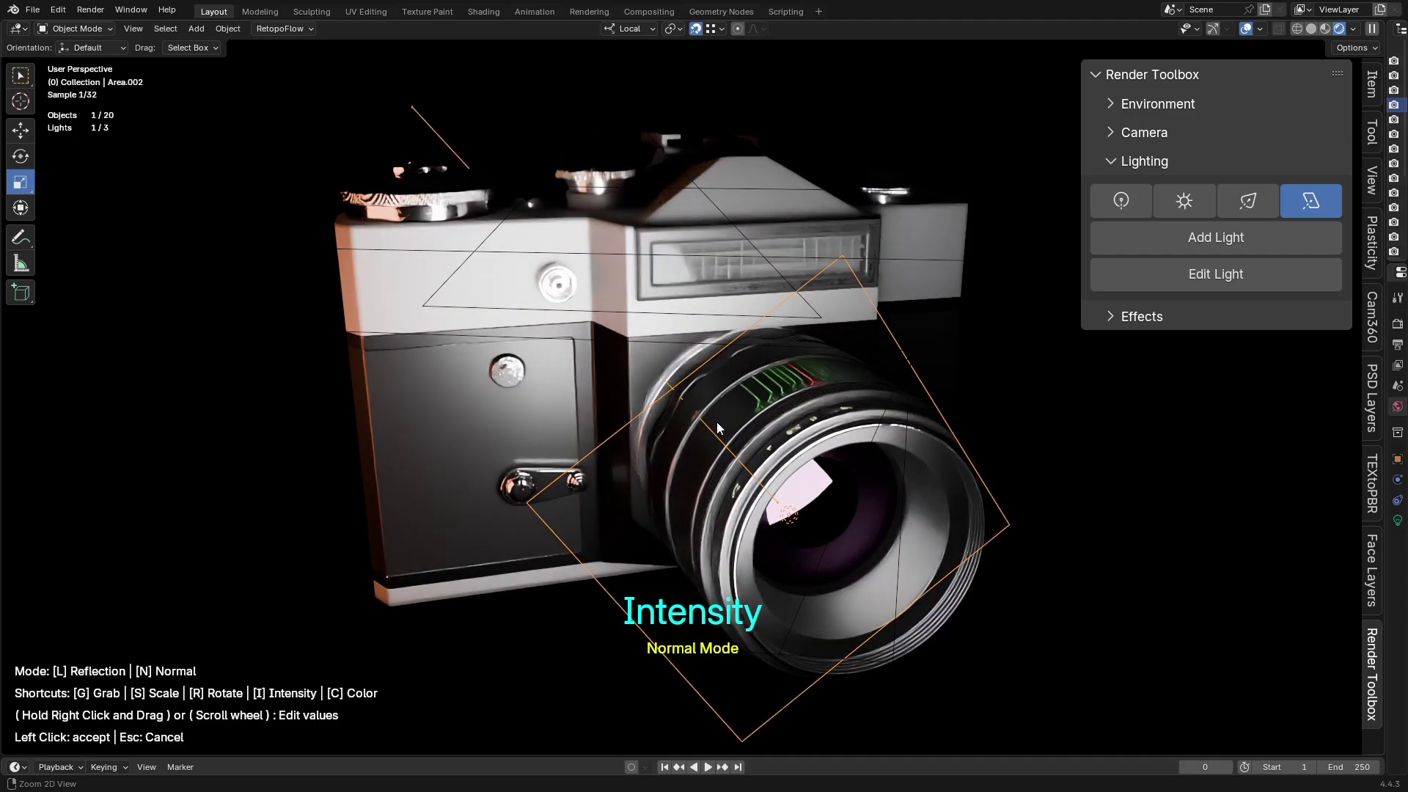
key("c")
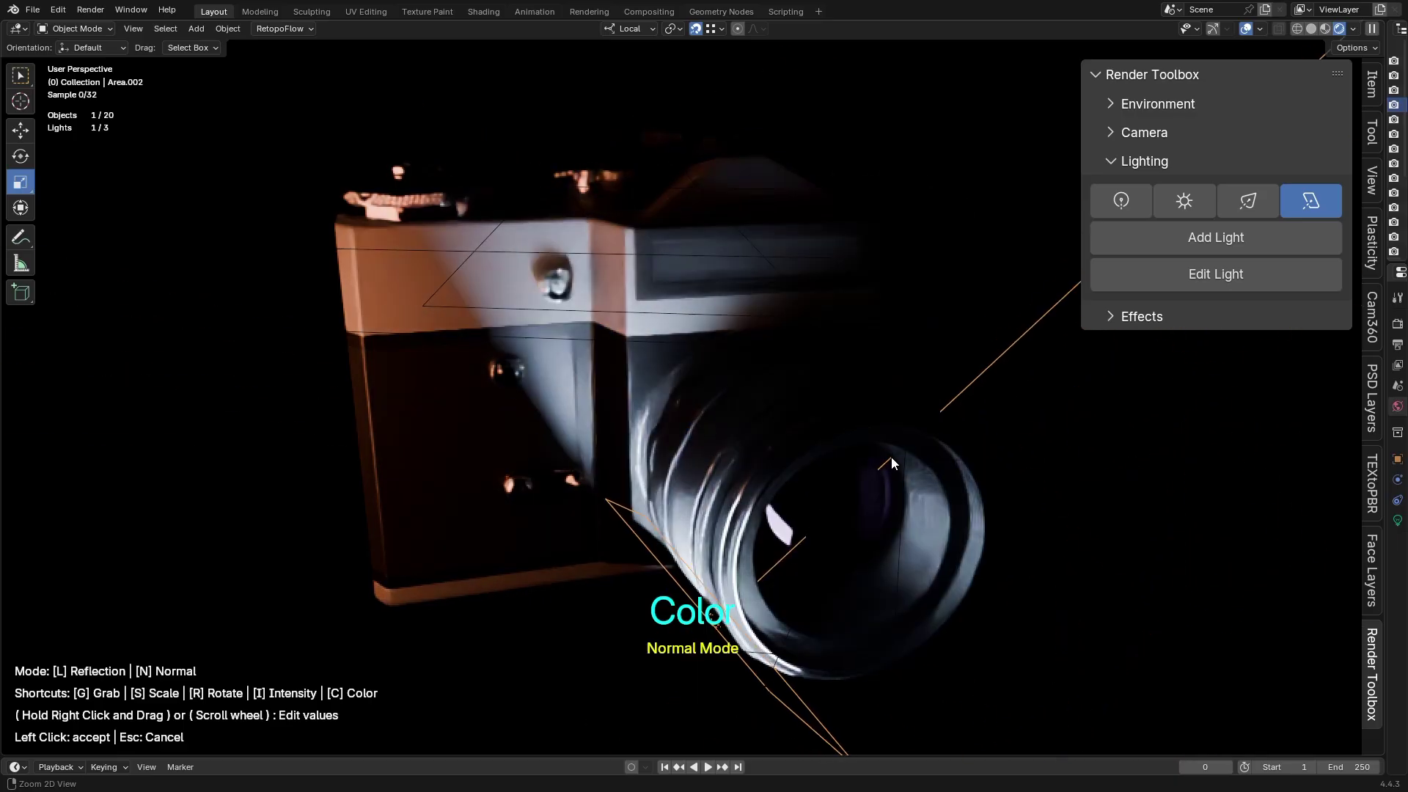
left_click(891, 457)
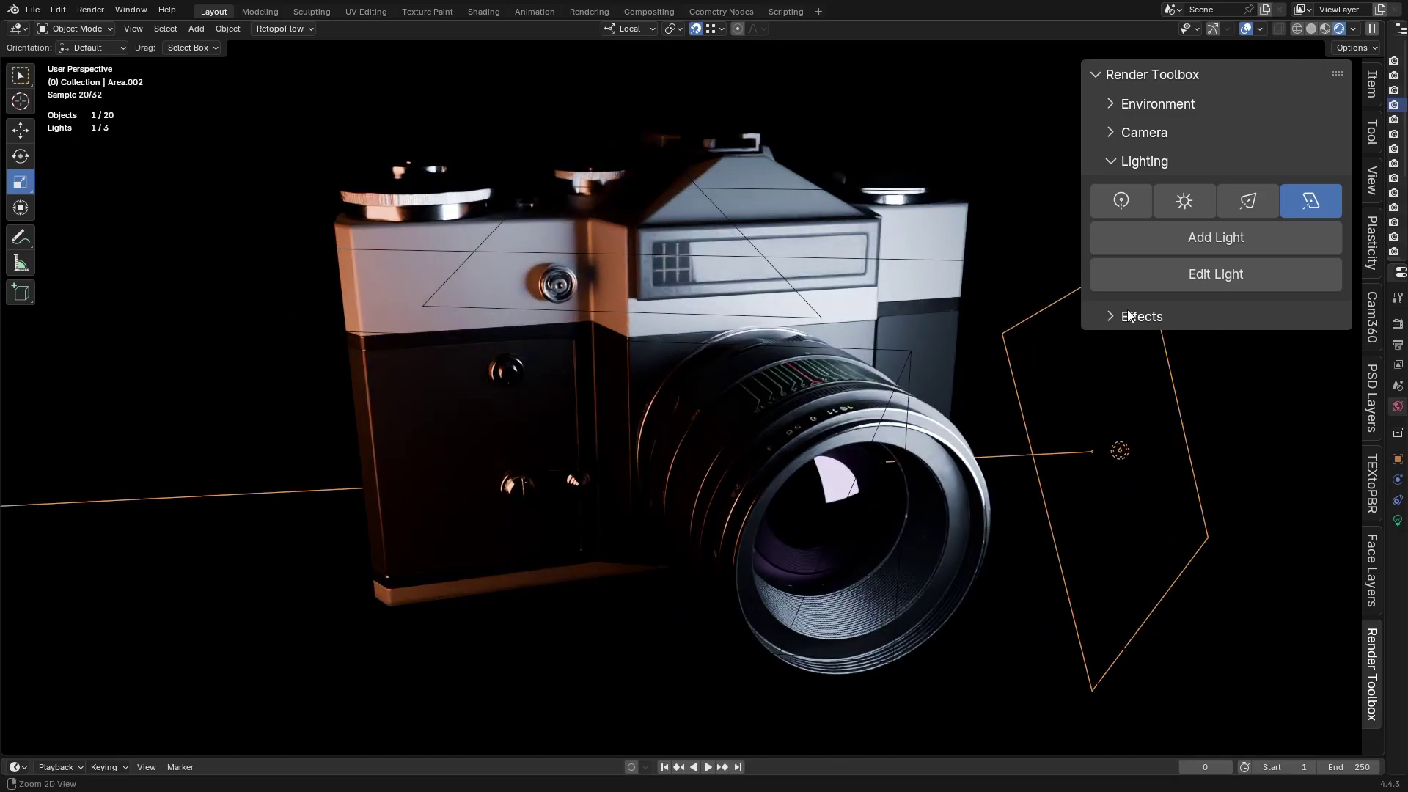
- Reselect the area light and reposition it with Edit Light
left_click(1228, 408)
left_click(1120, 451)
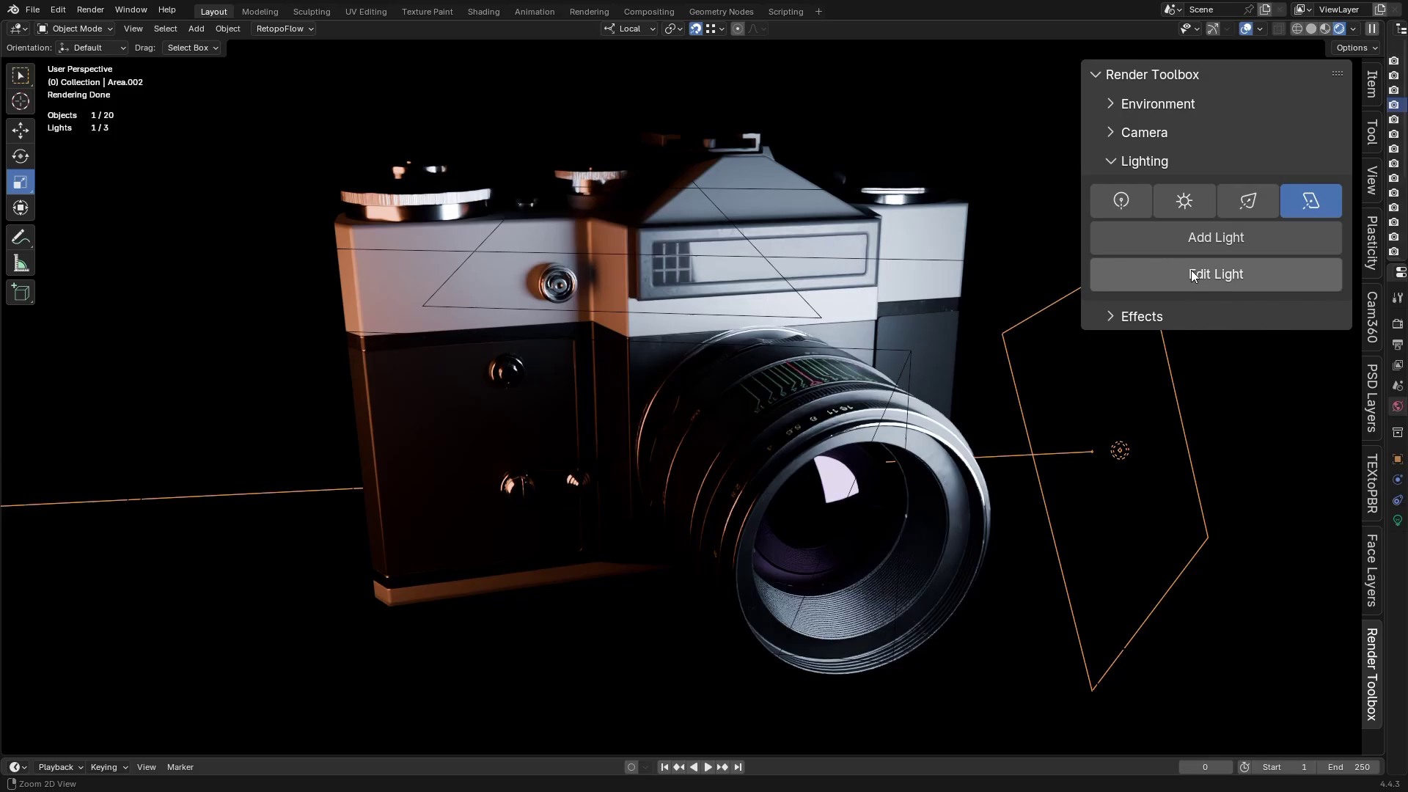
left_click(1217, 273)
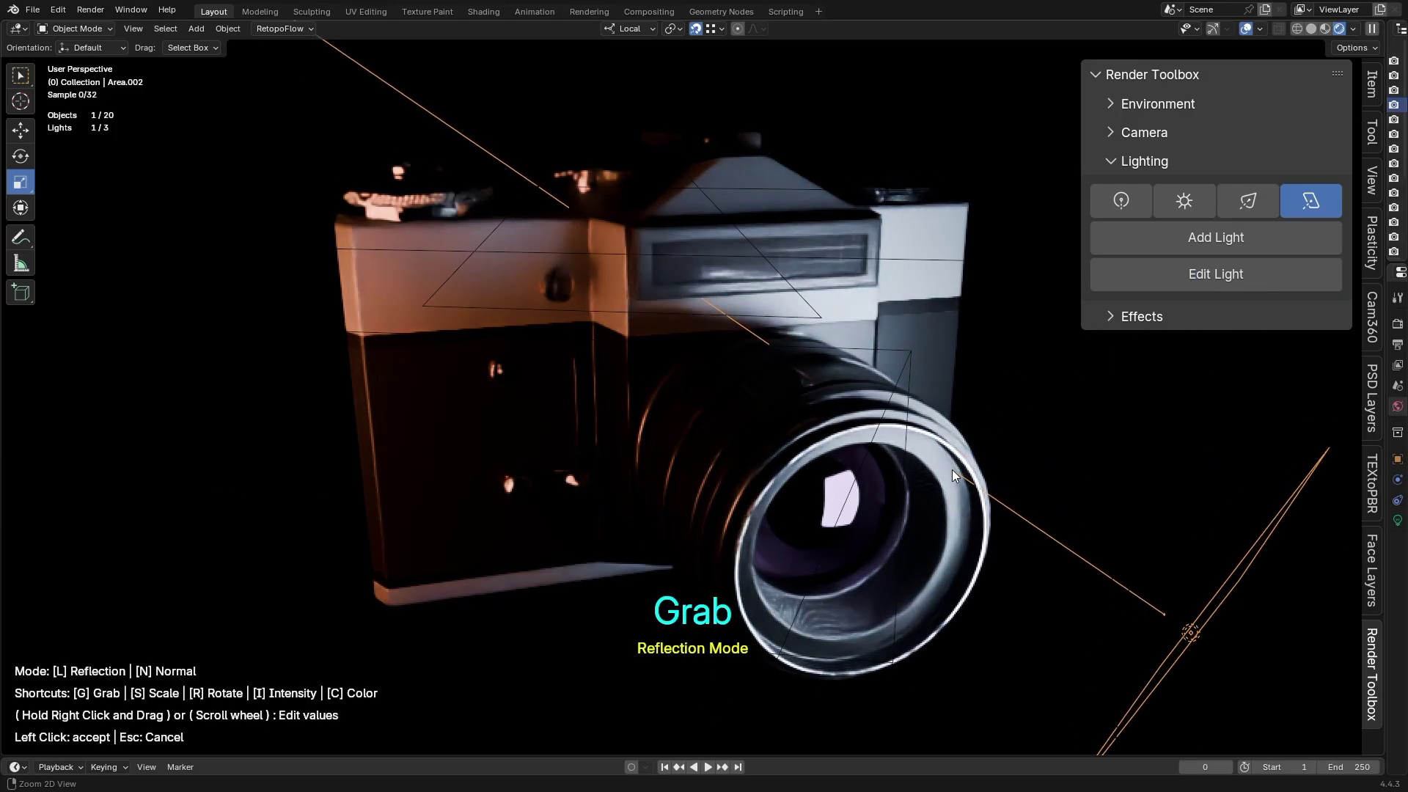
left_click(936, 466)
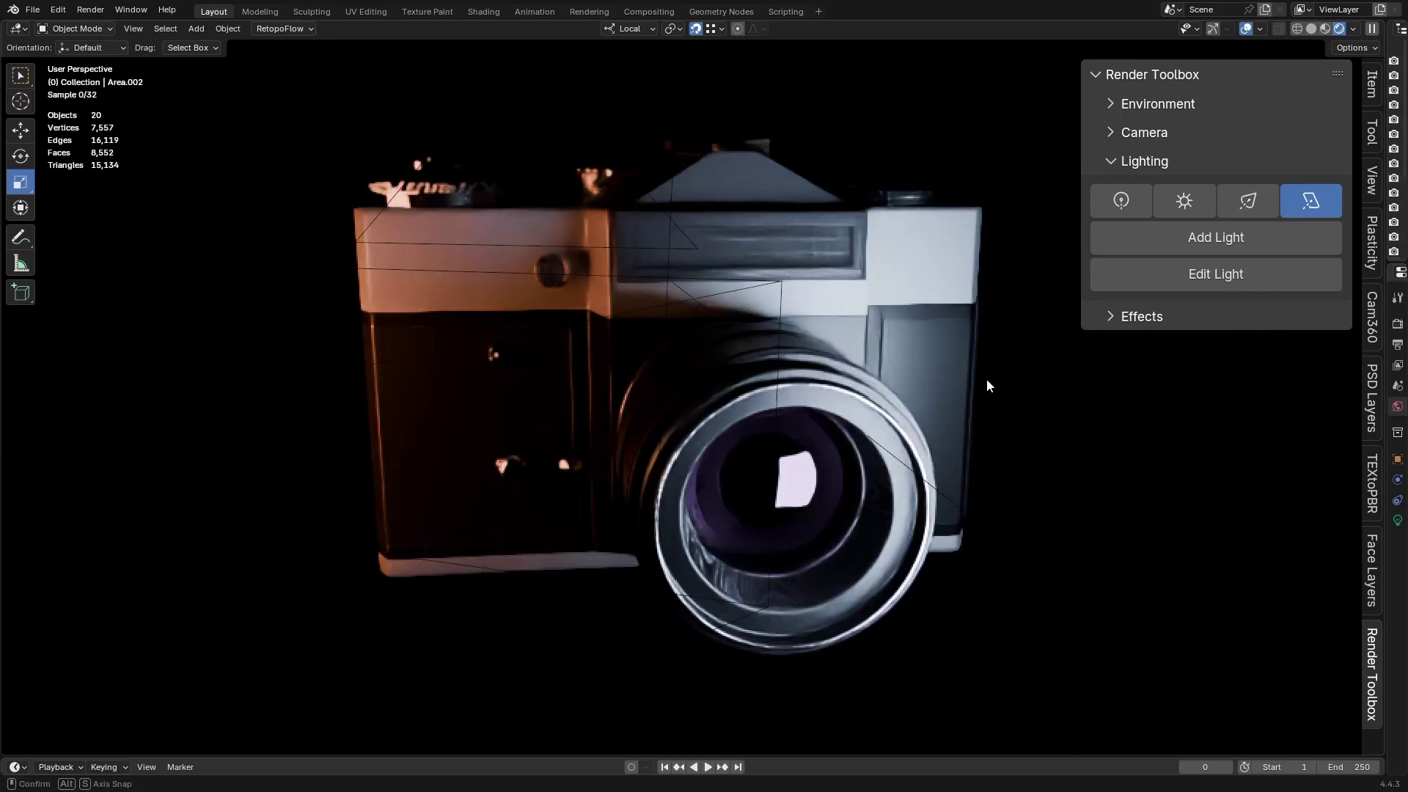
- Add a second area light and confirm its placement on the model
left_click(1216, 237)
left_click(1216, 274)
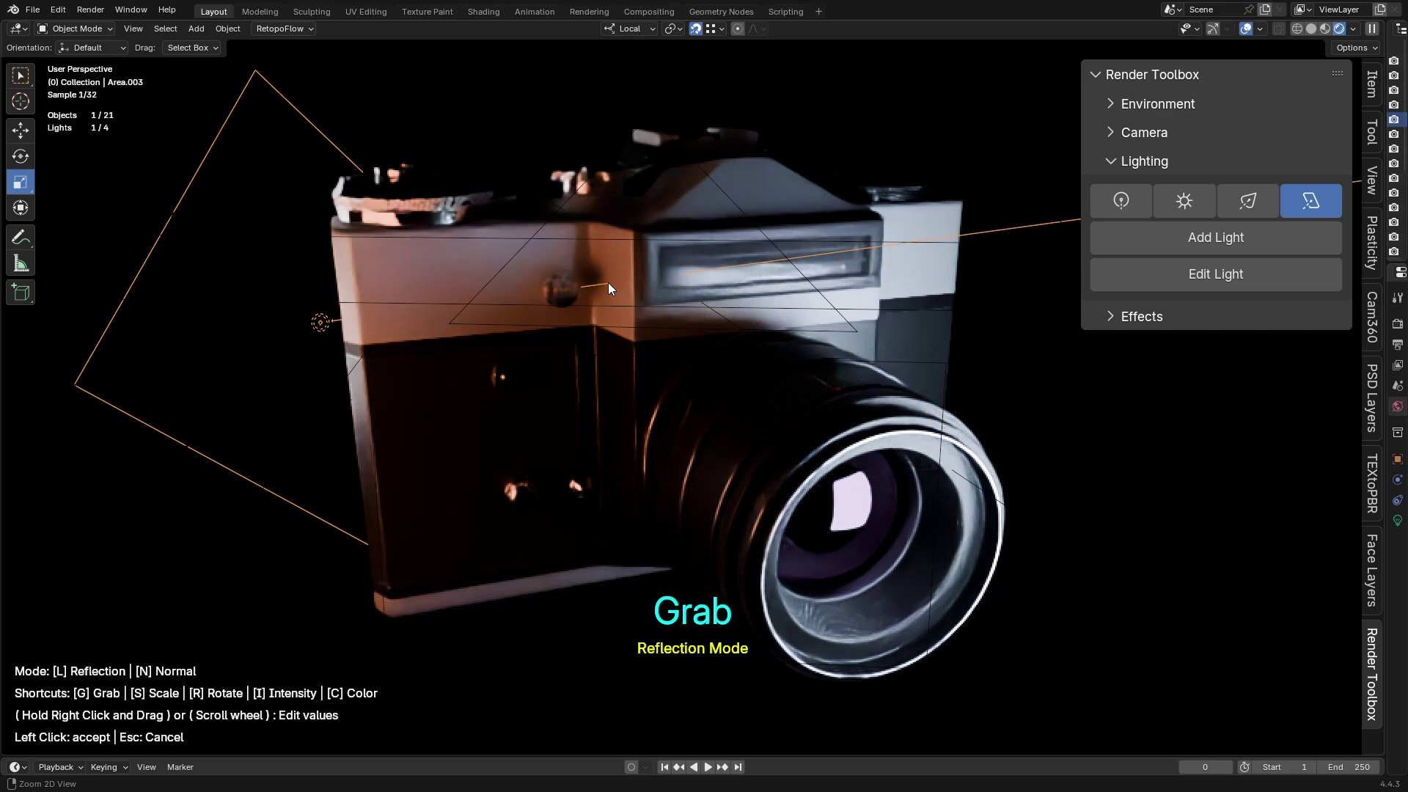
left_click(633, 220)
middle_click_drag(1039, 438, 1005, 388)
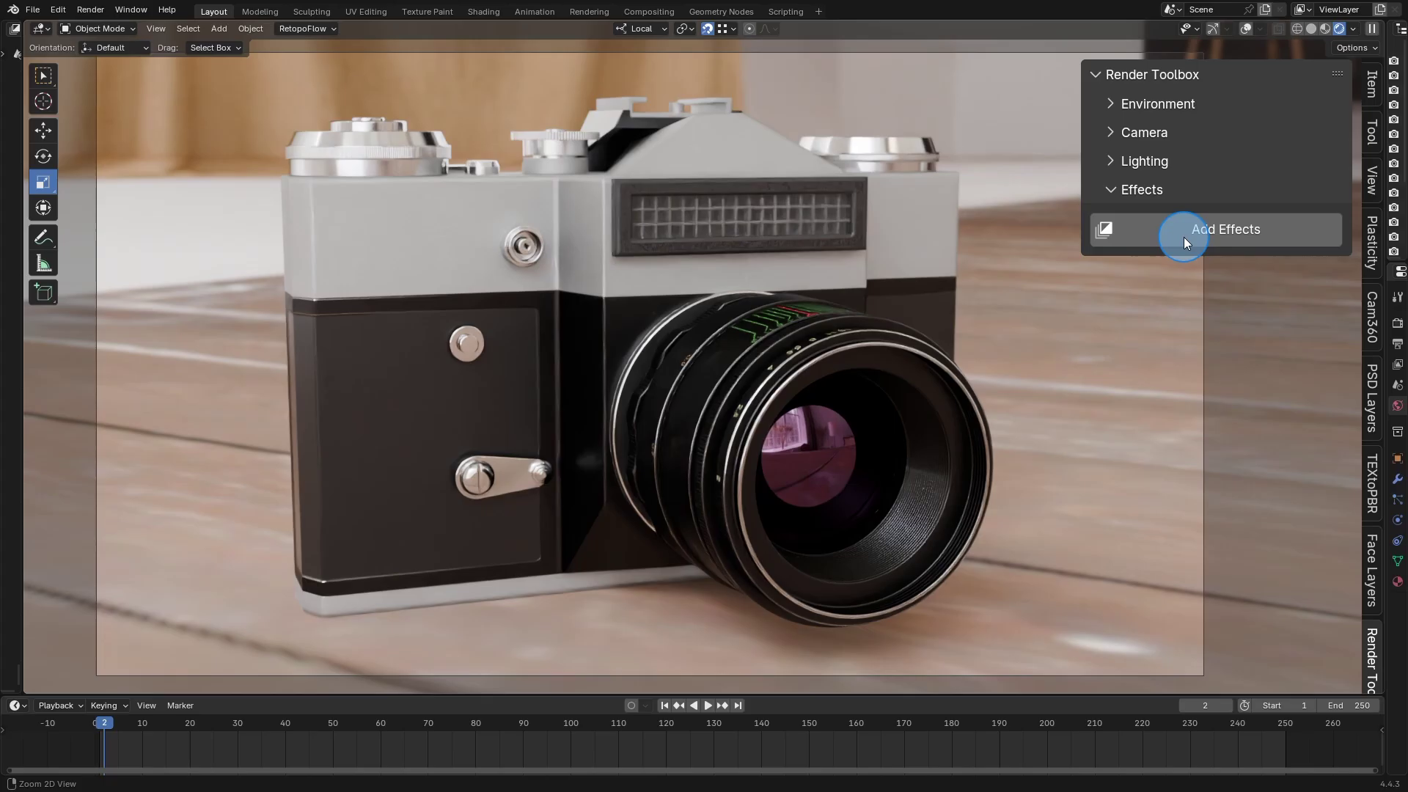
- Add the compositor film effects and briefly reveal the compositing node tree
left_click(1209, 234)
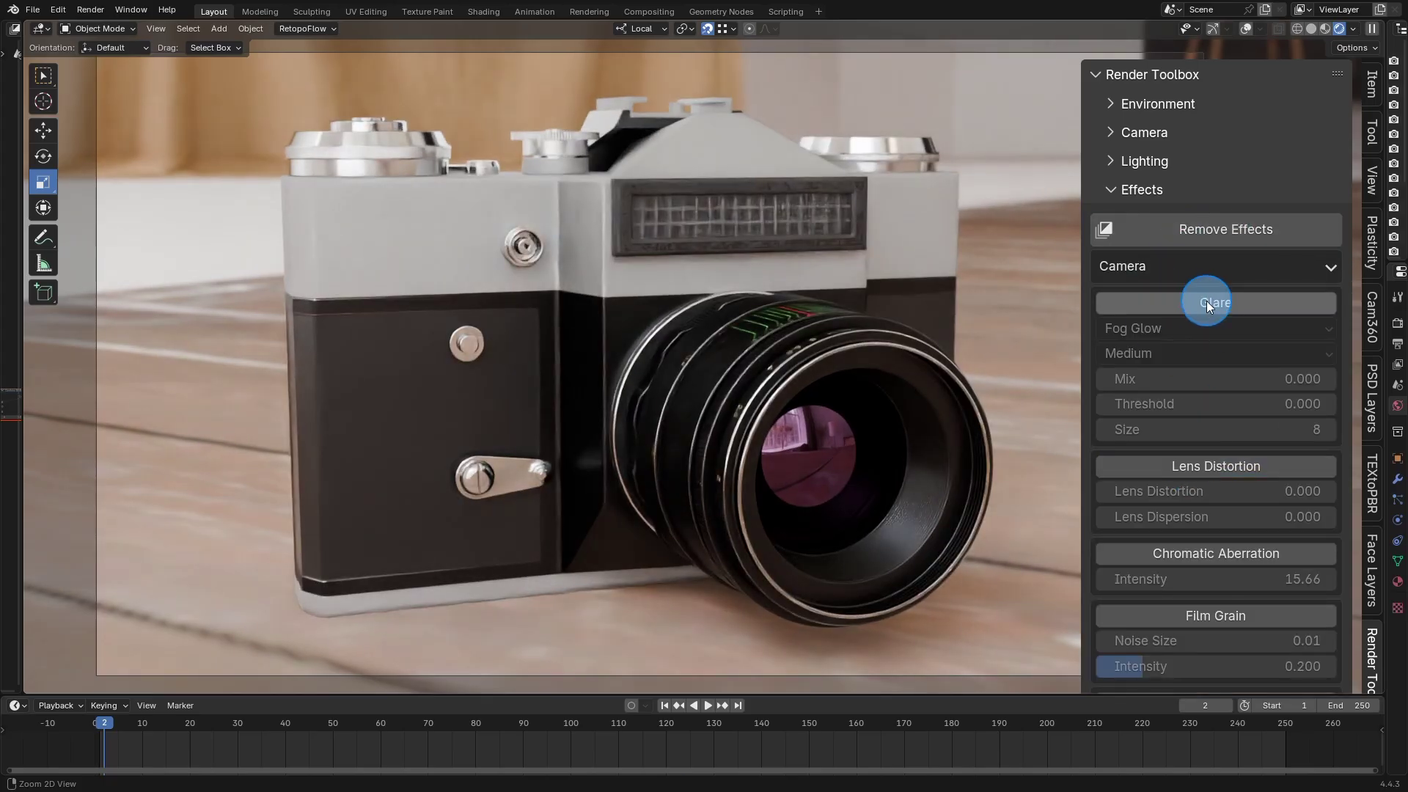
left_click_drag(66, 375, 717, 385)
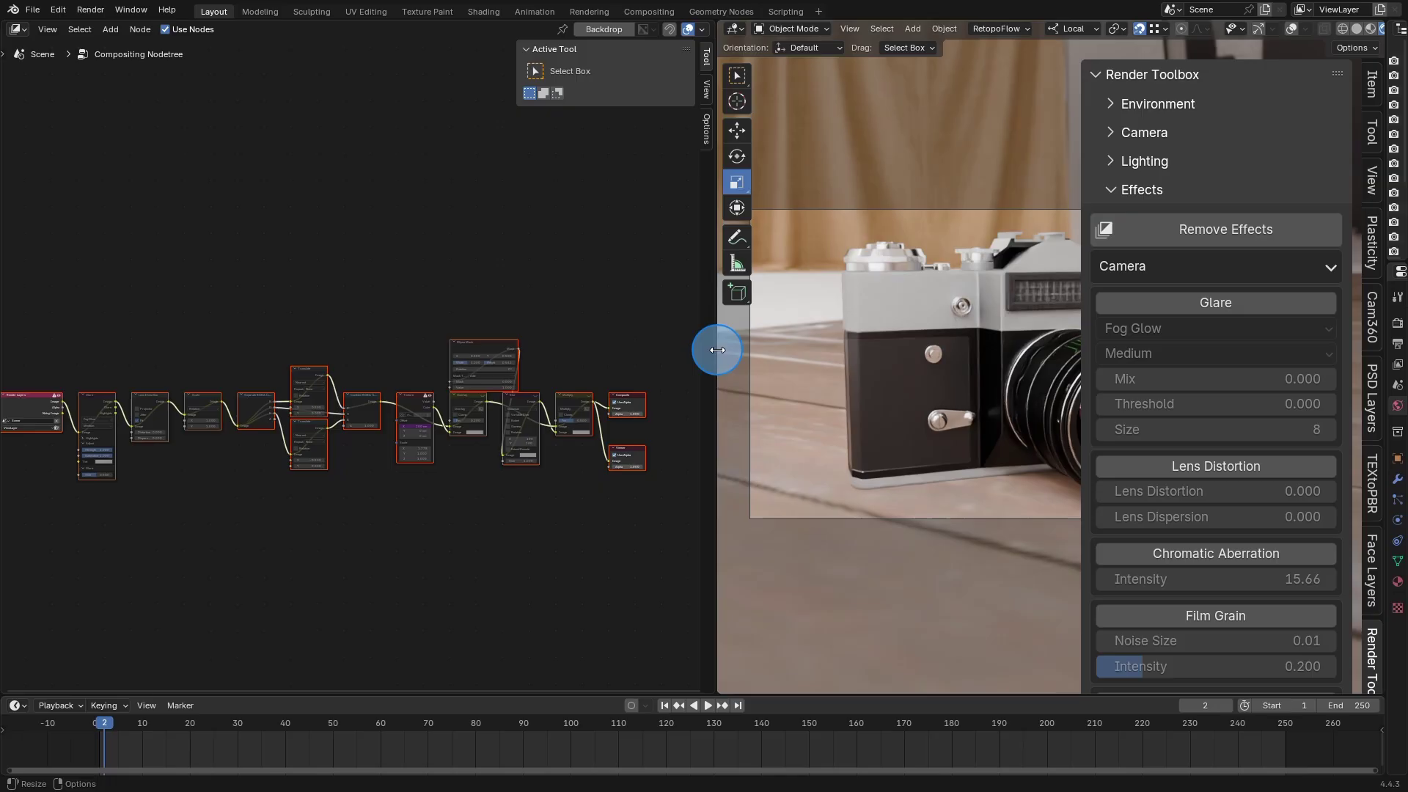
left_click_drag(713, 352, 4, 352)
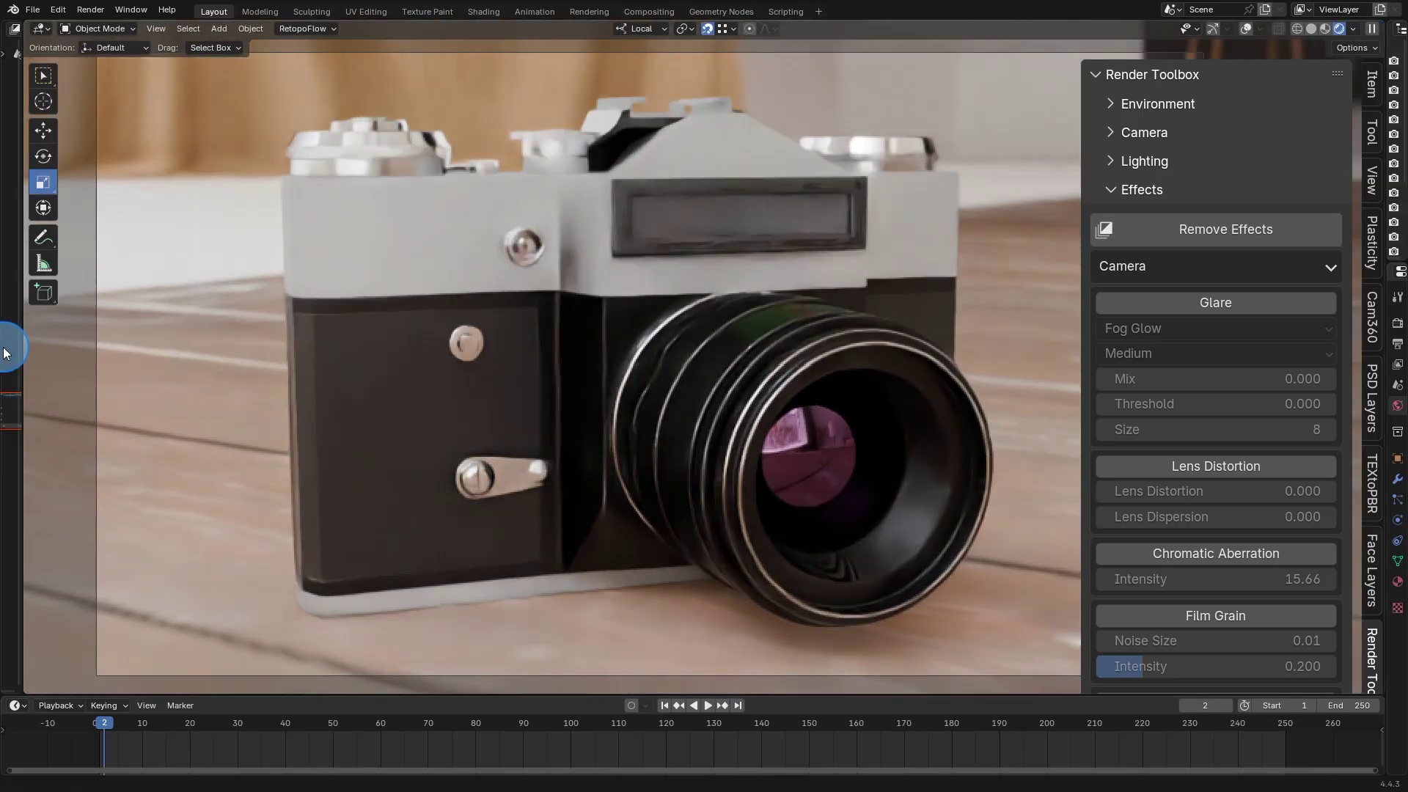
- Turn on the glare effect and change its type from Fog Glow to Bloom
left_click(1165, 306)
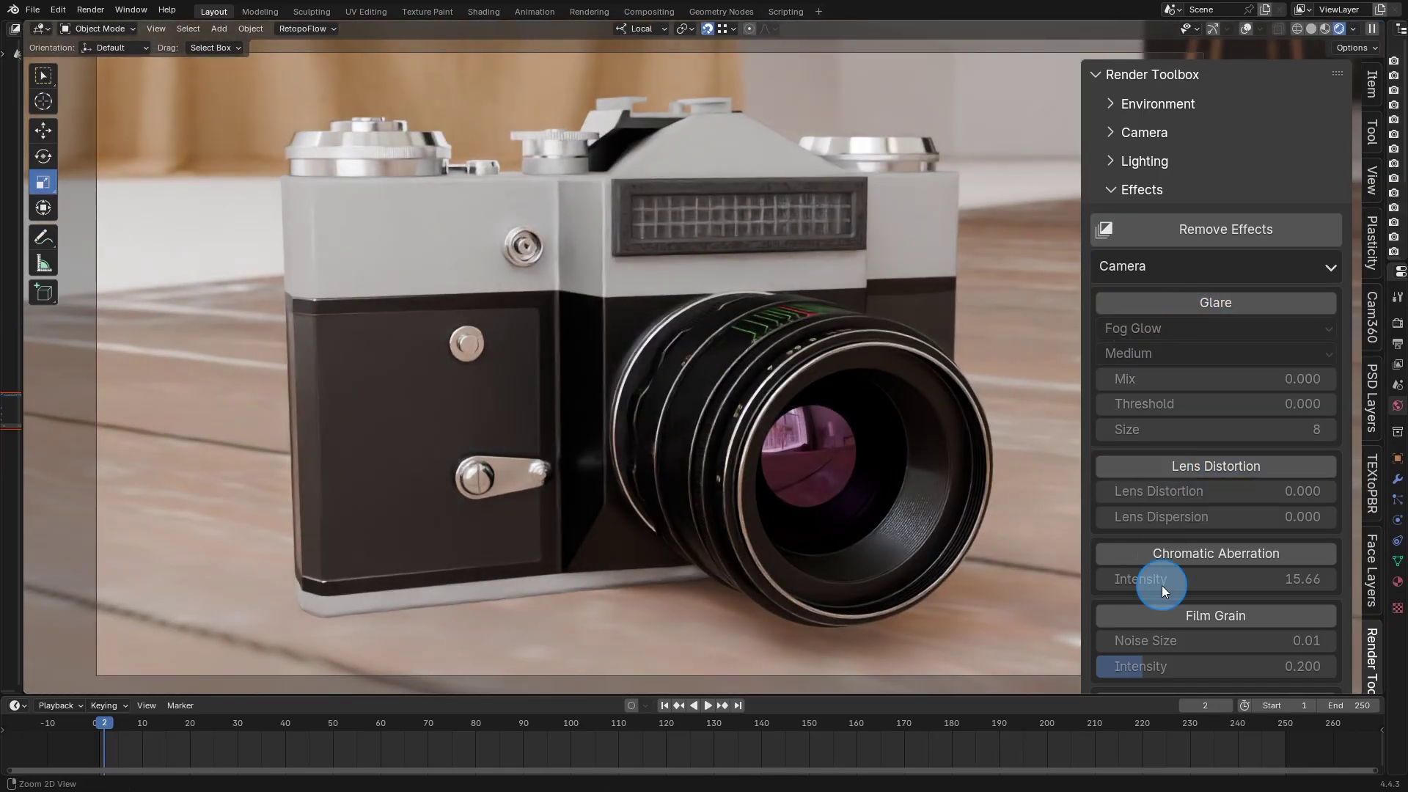
scroll(1162, 586, "down", 3)
scroll(1221, 448, "up", 3)
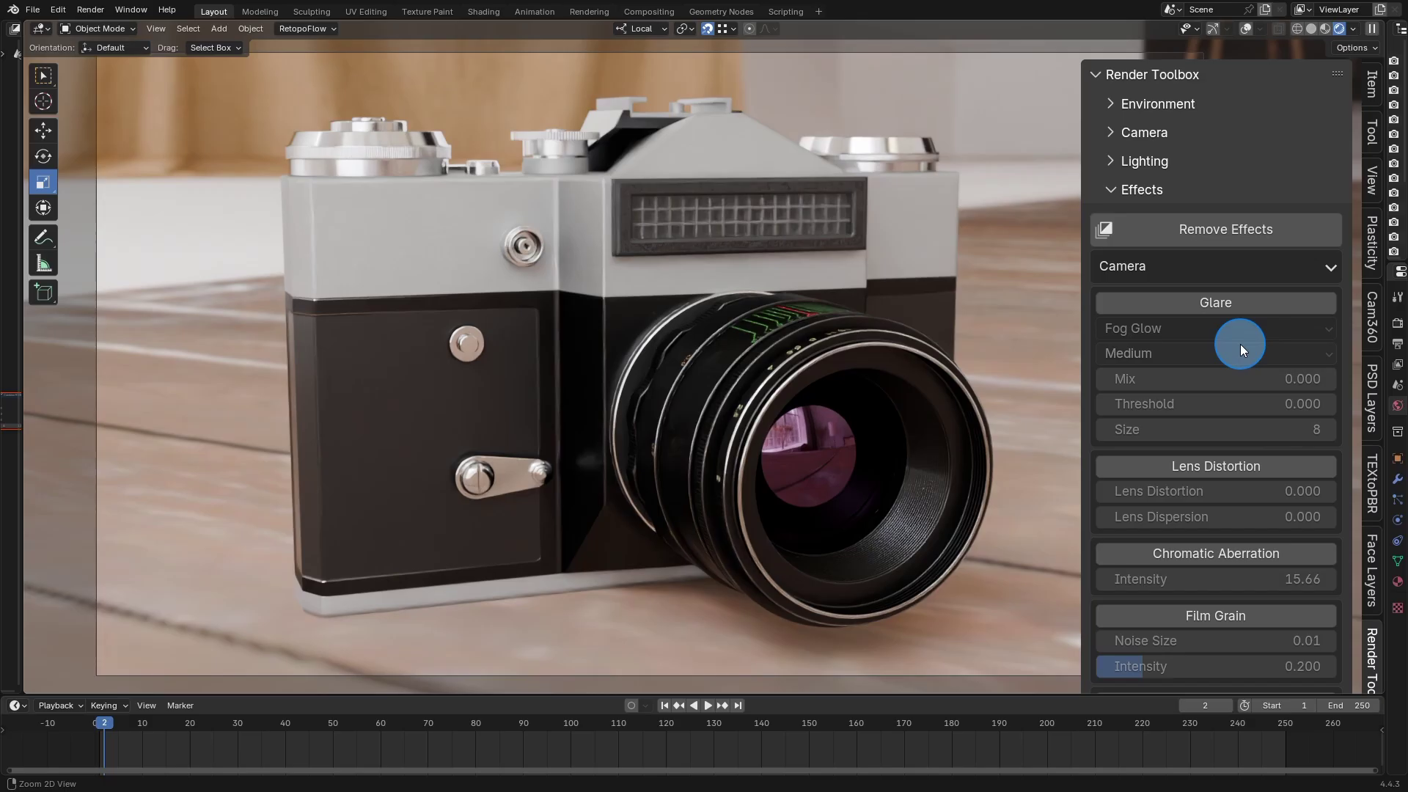
left_click(1194, 305)
left_click(1216, 328)
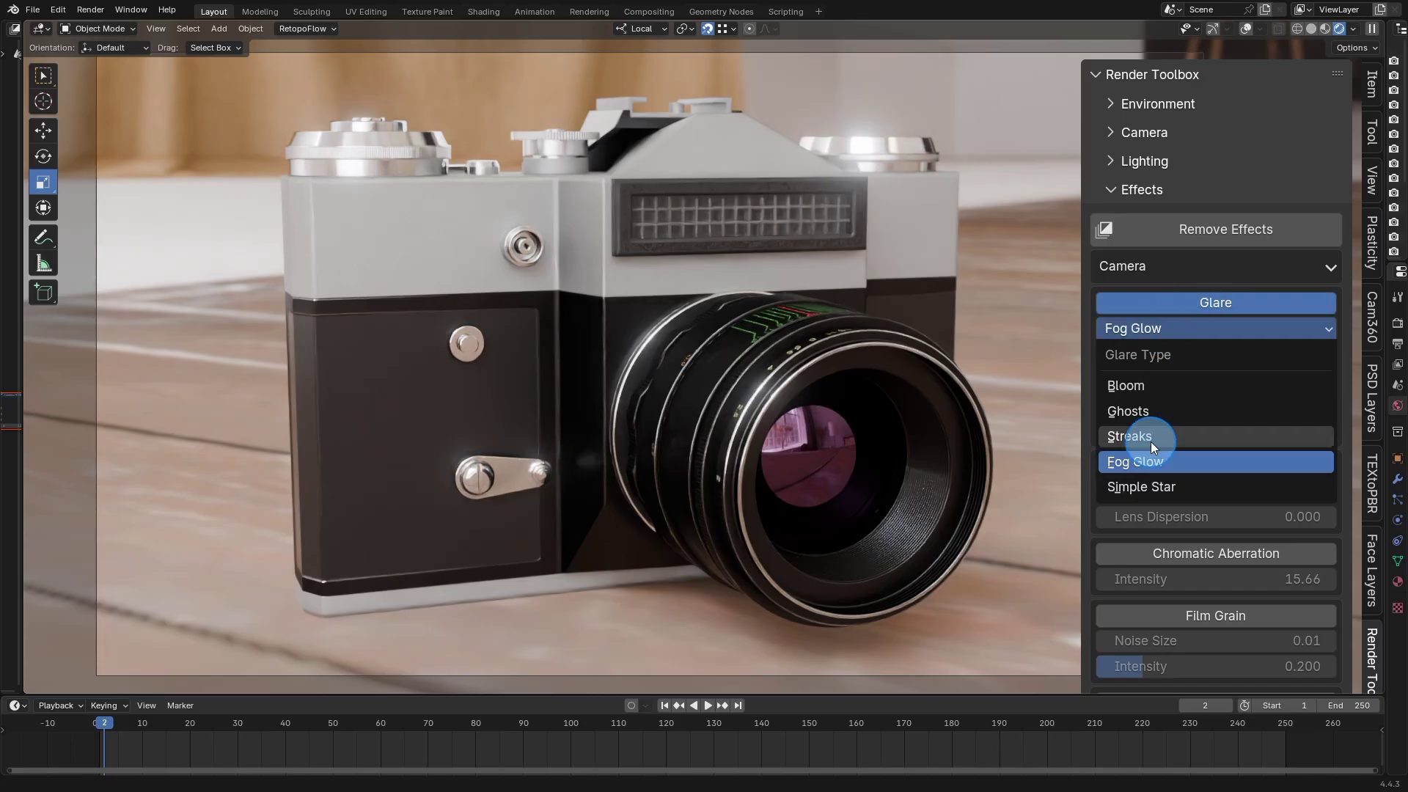
left_click(1153, 386)
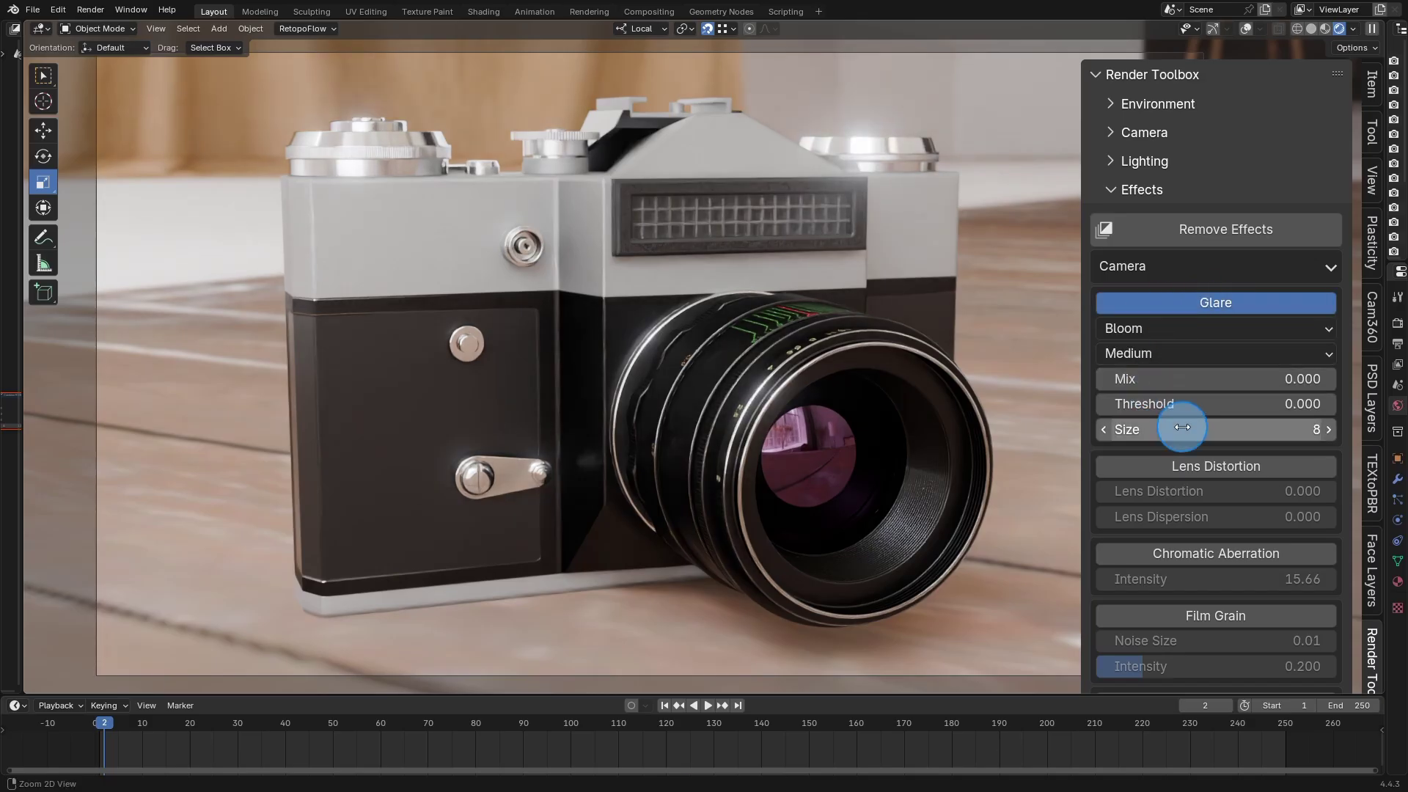
- Turn glare off and enable lens distortion with distortion and dispersion at 0.100
left_click(1170, 306)
left_click(1178, 466)
scroll(1188, 484, "down", 2)
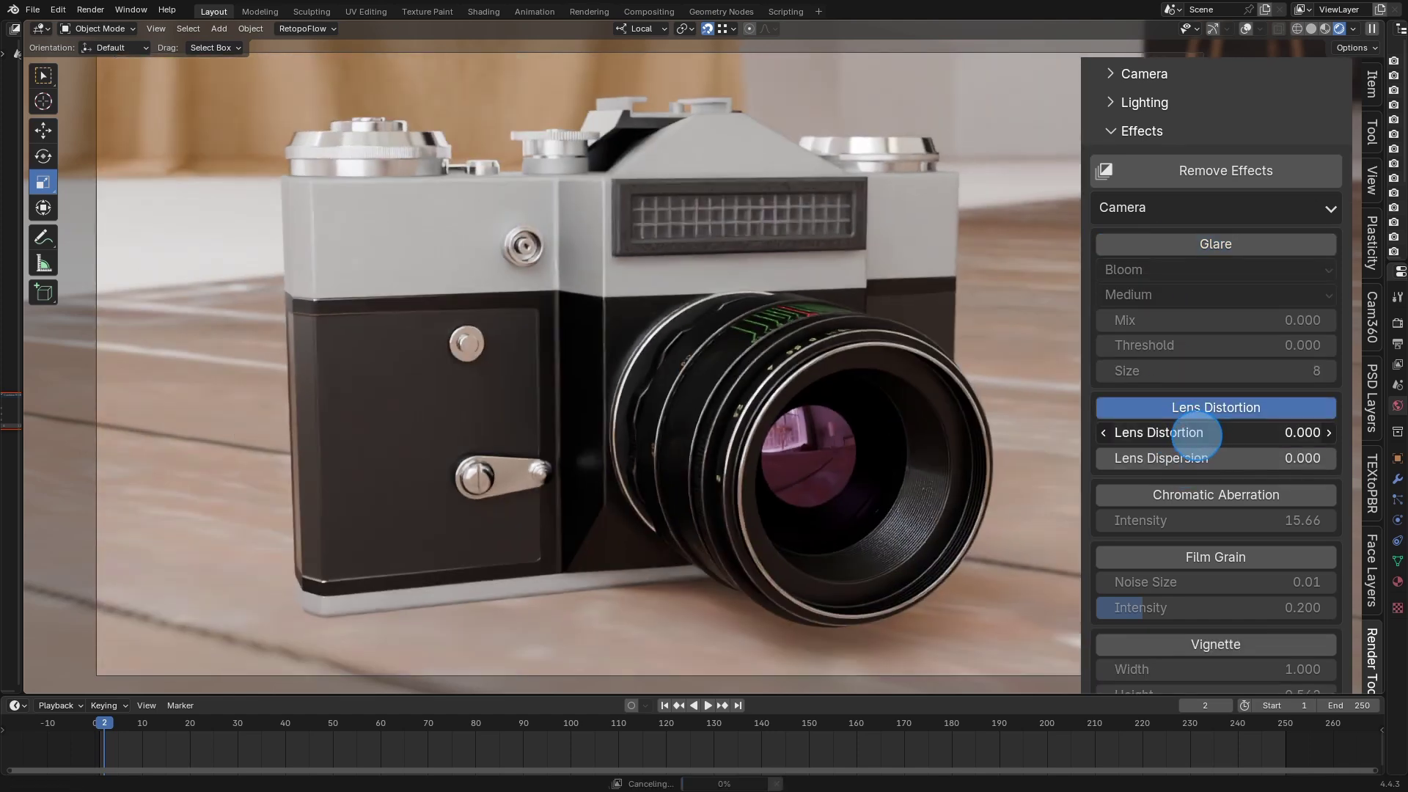
left_click_drag(1192, 433, 1233, 432)
left_click(1329, 457)
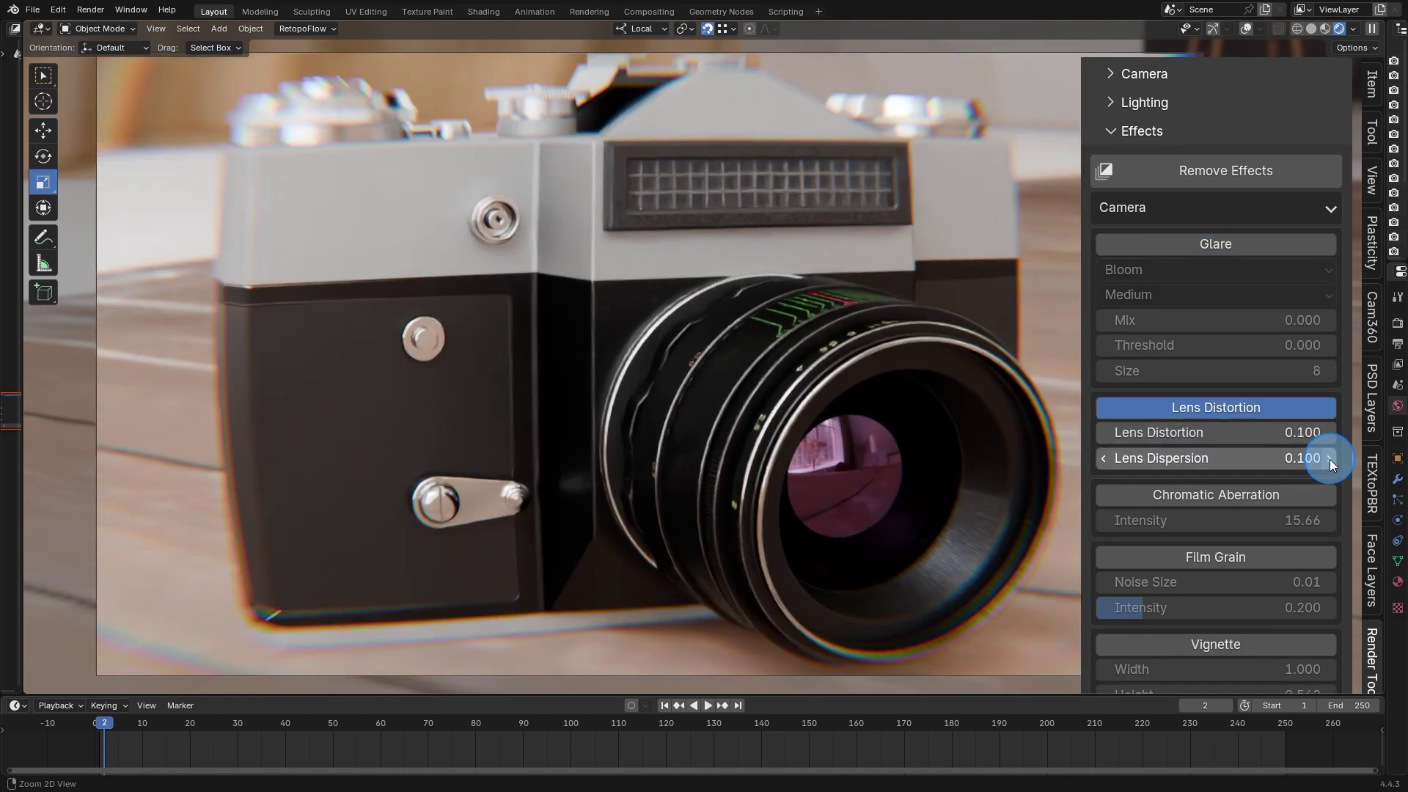
- Enable chromatic aberration at 5.58 and film grain at 0.143
left_click(1188, 494)
mouse_move(1232, 521)
left_mouse_down()
mouse_move(1262, 520)
mouse_move(991, 518)
left_mouse_up()
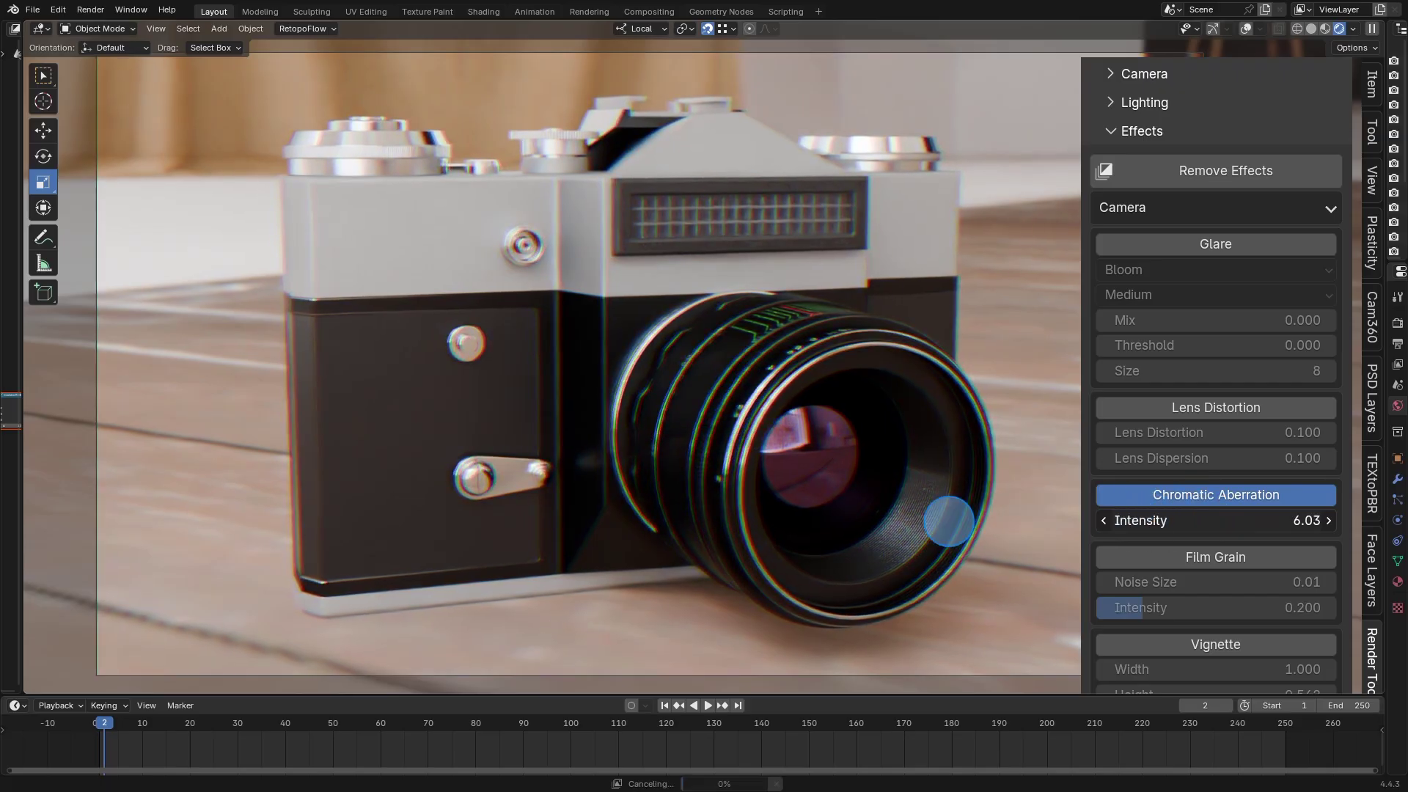
left_click(1216, 494)
left_click(1216, 556)
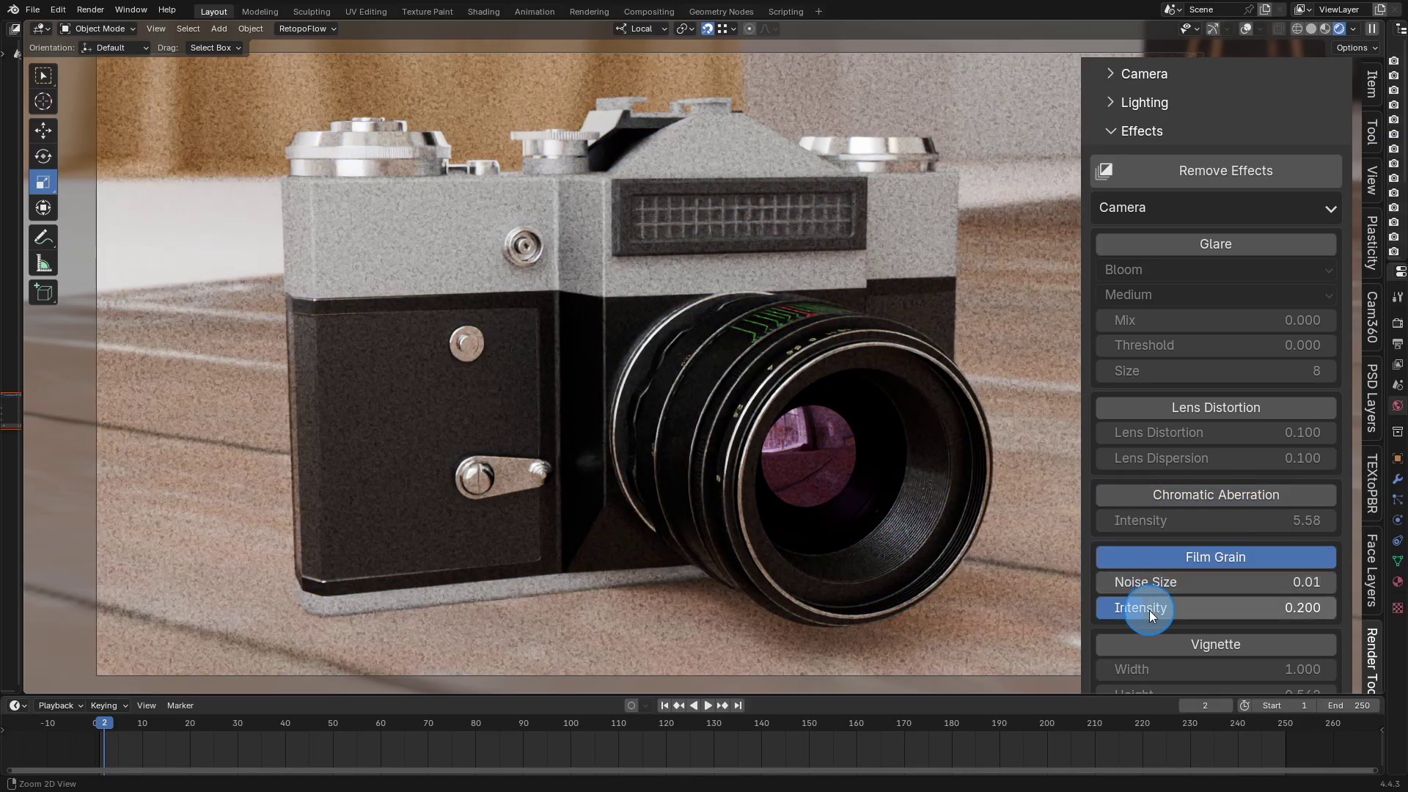
left_click_drag(1150, 609, 1133, 608)
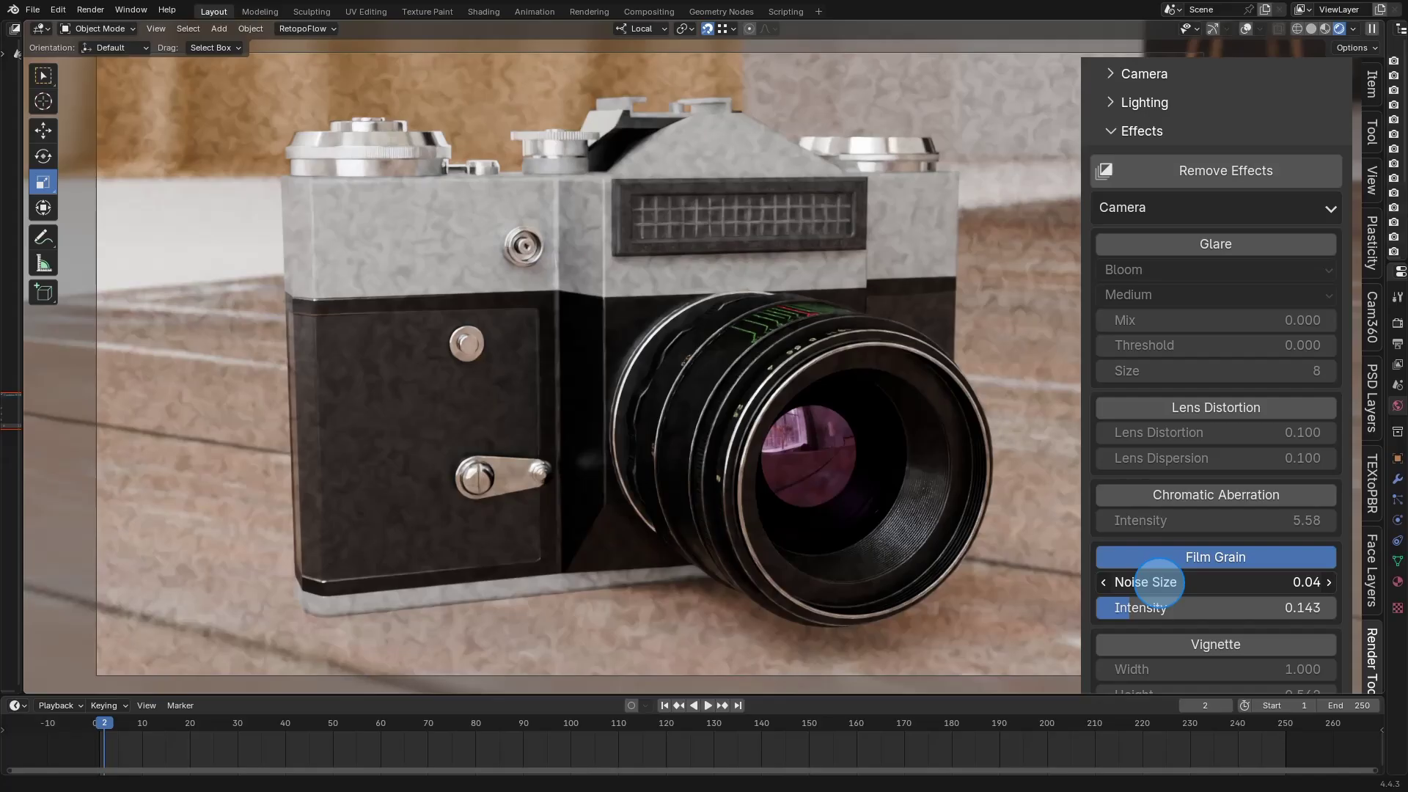
- Enable a vignette with intensity 0.976 and blur 459
mouse_move(112, 722)
left_mouse_down()
mouse_move(509, 723)
mouse_move(195, 723)
left_mouse_up()
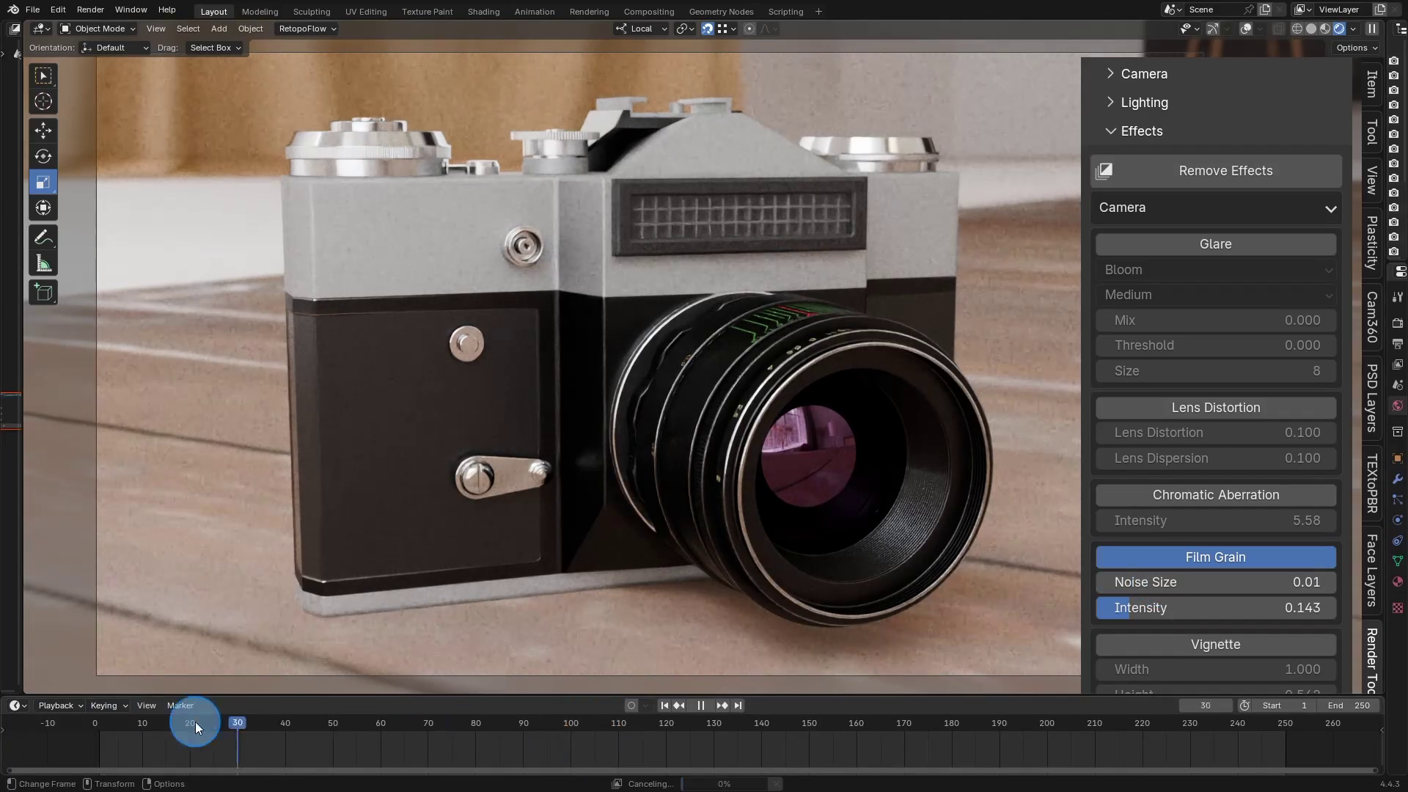
scroll(1172, 616, "down", 2)
left_click(1216, 643)
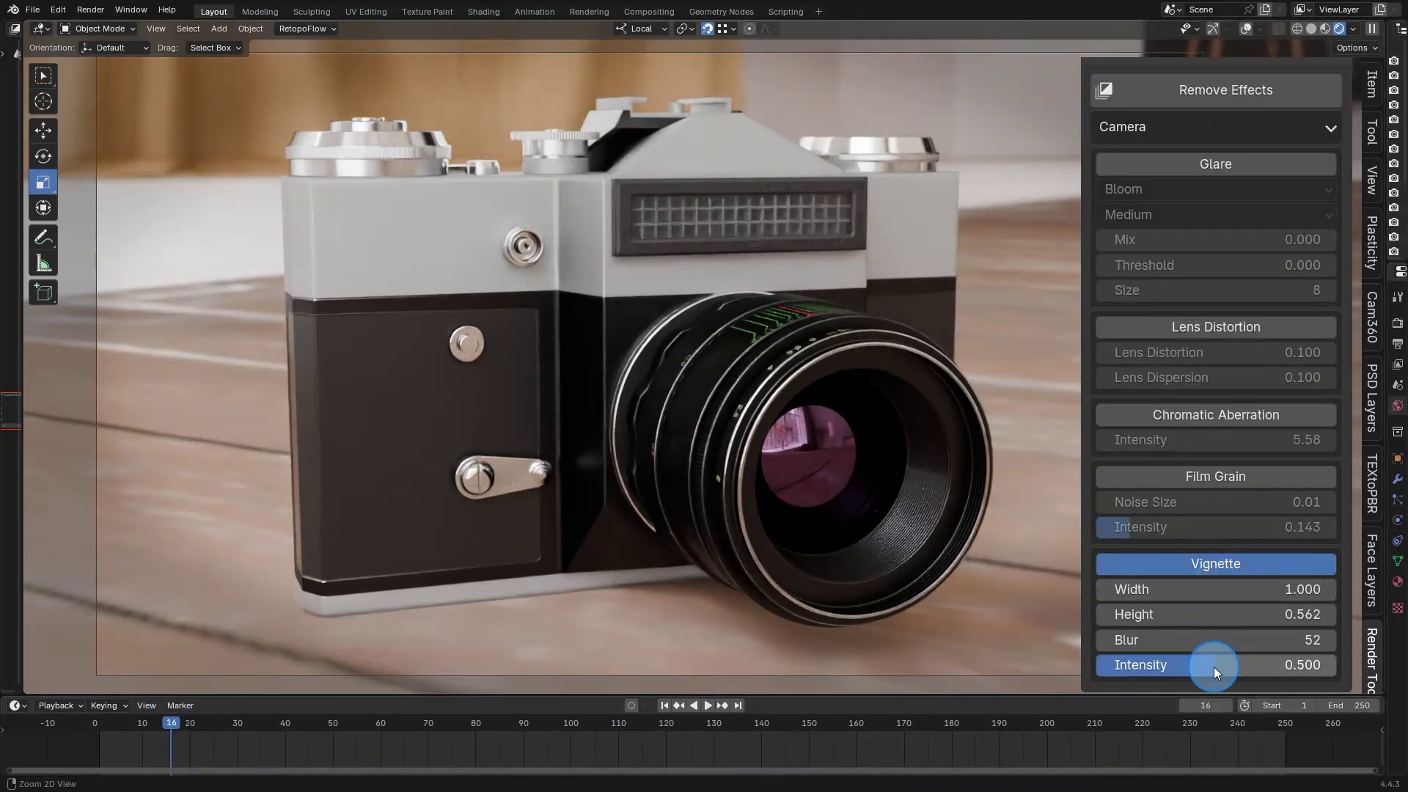
left_click_drag(1213, 667, 1320, 667)
left_click_drag(1164, 641, 1397, 641)
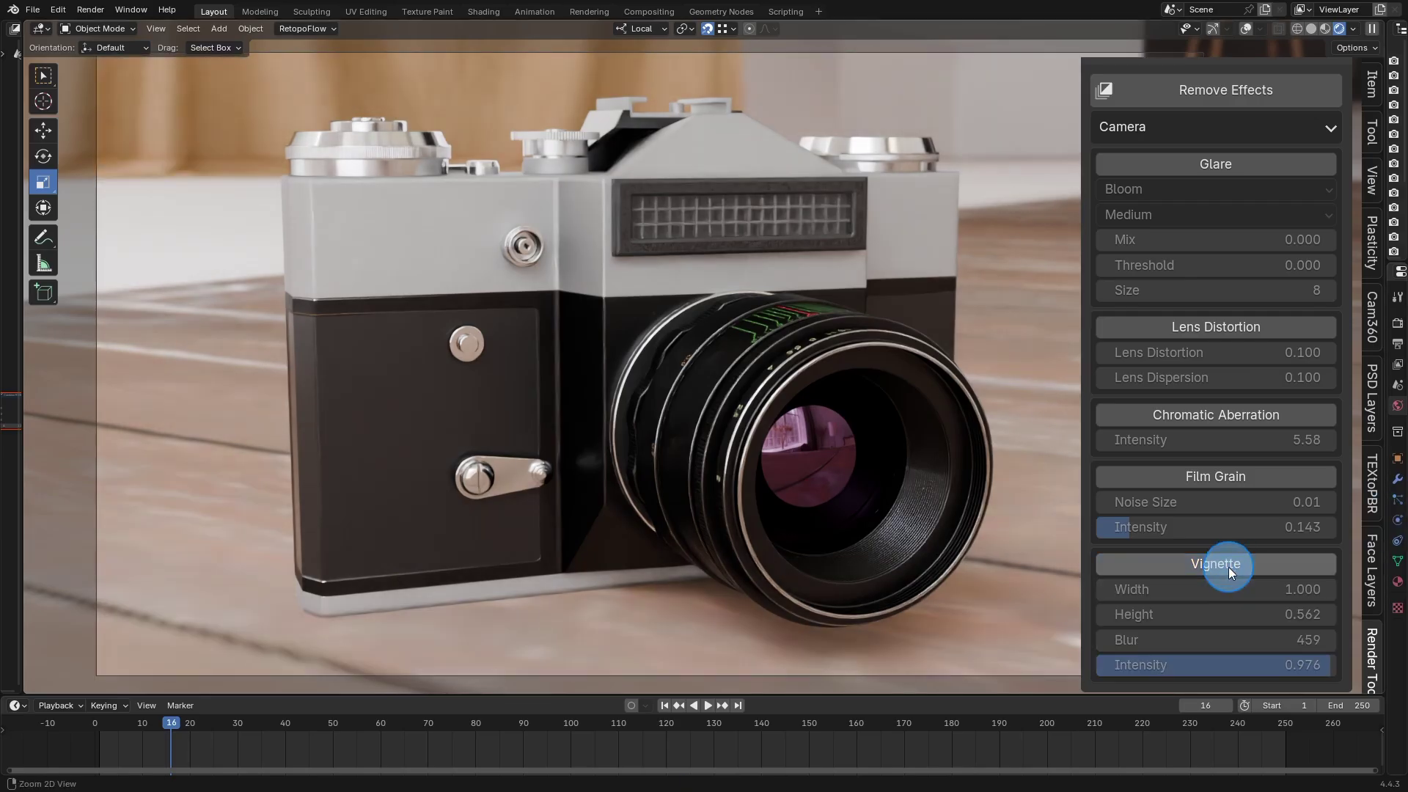
- Re-enable film grain, chromatic aberration, lens distortion and glare together, with distortion at 0.000
left_click(1216, 477)
left_click(1217, 415)
left_click(1215, 327)
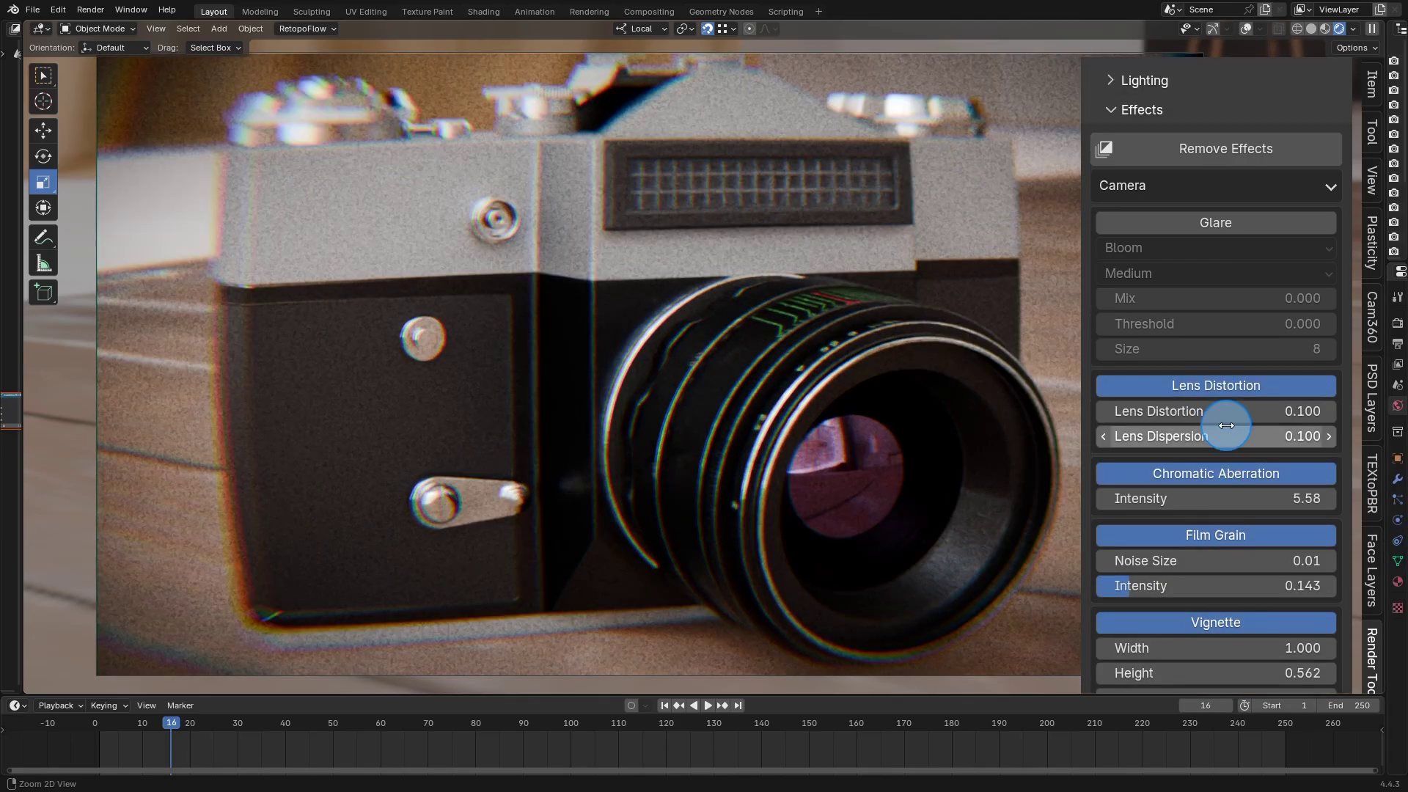
left_click_drag(1167, 410, 1106, 412)
scroll(1244, 382, "up", 2)
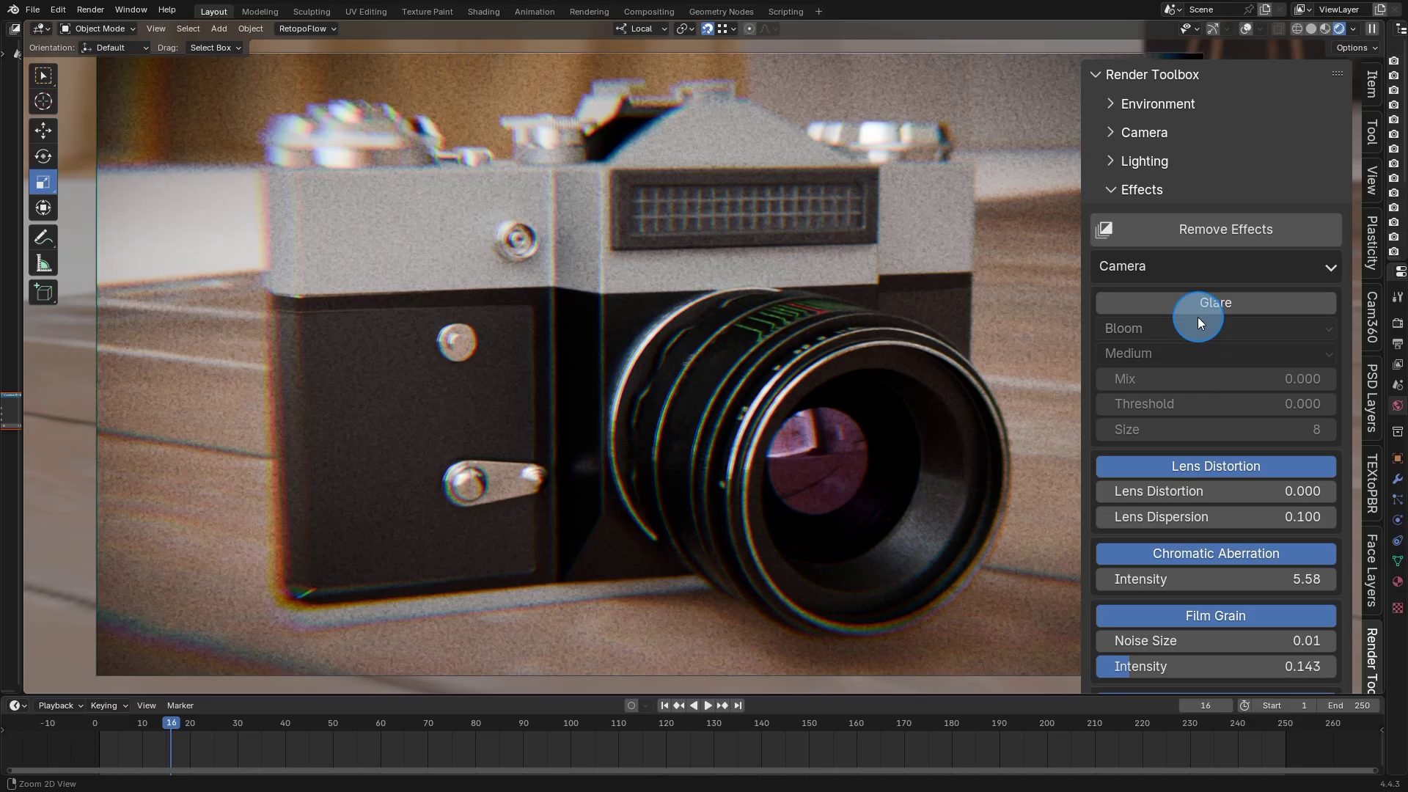
left_click(1198, 315)
scroll(1155, 330, "down", 2)
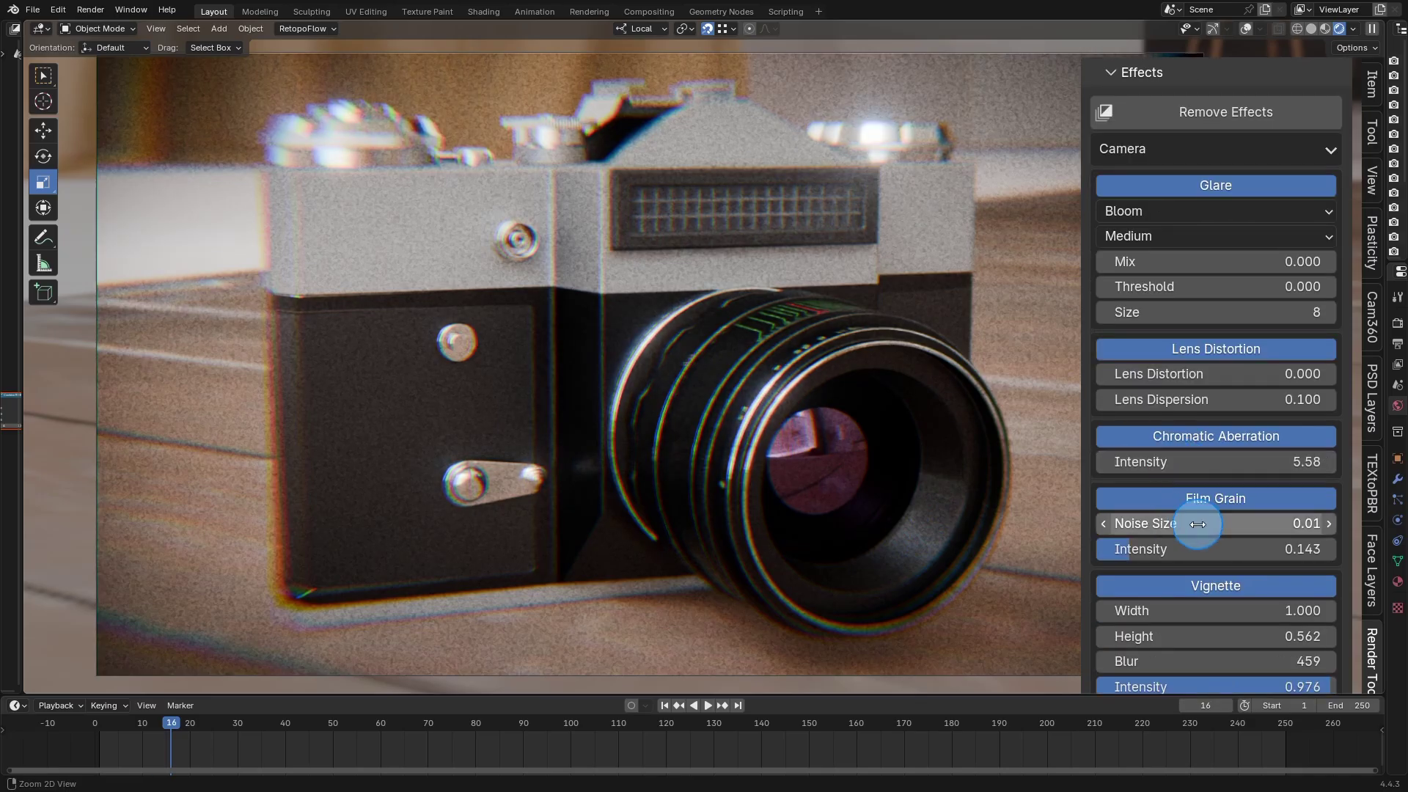
scroll(1216, 511, "up", 2)
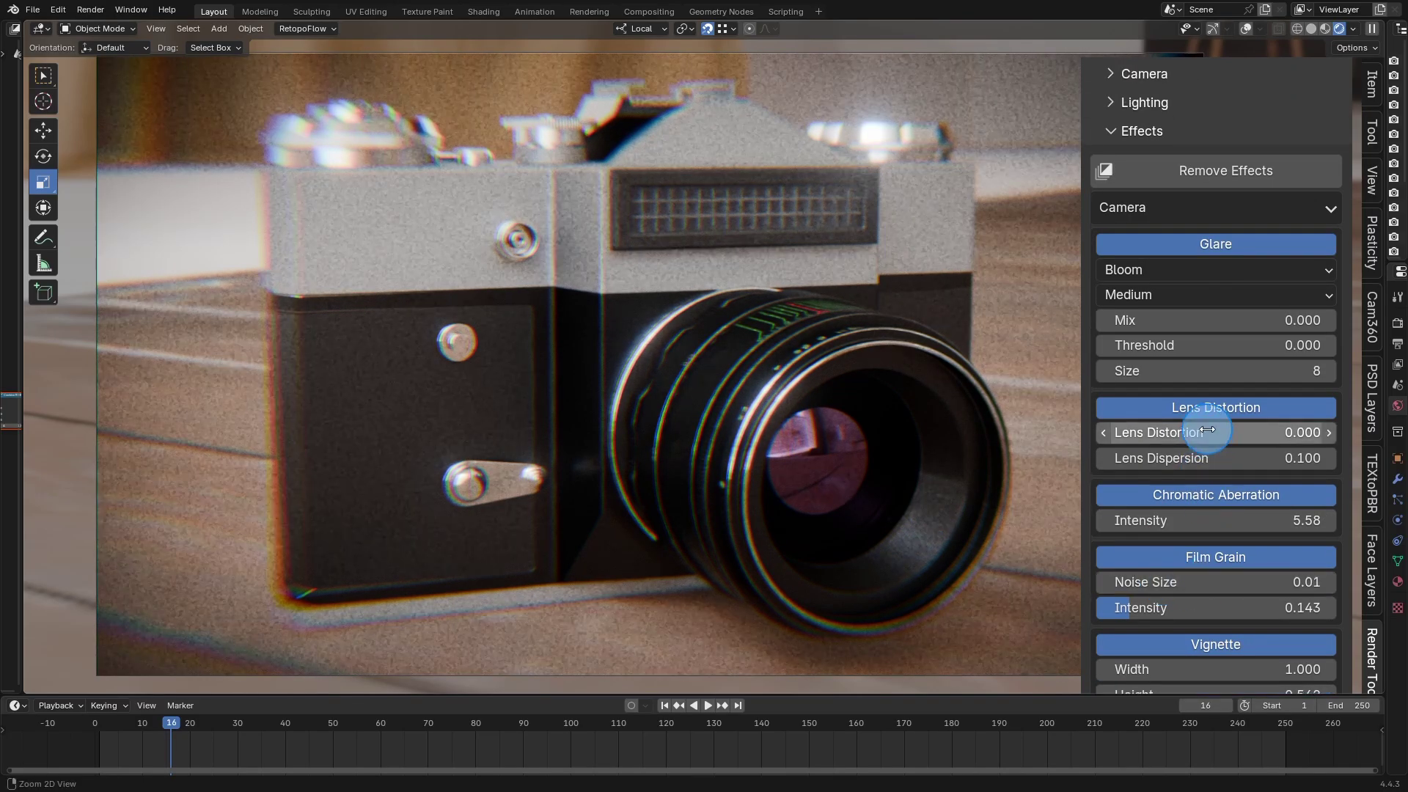
scroll(1210, 473, "up", 2)
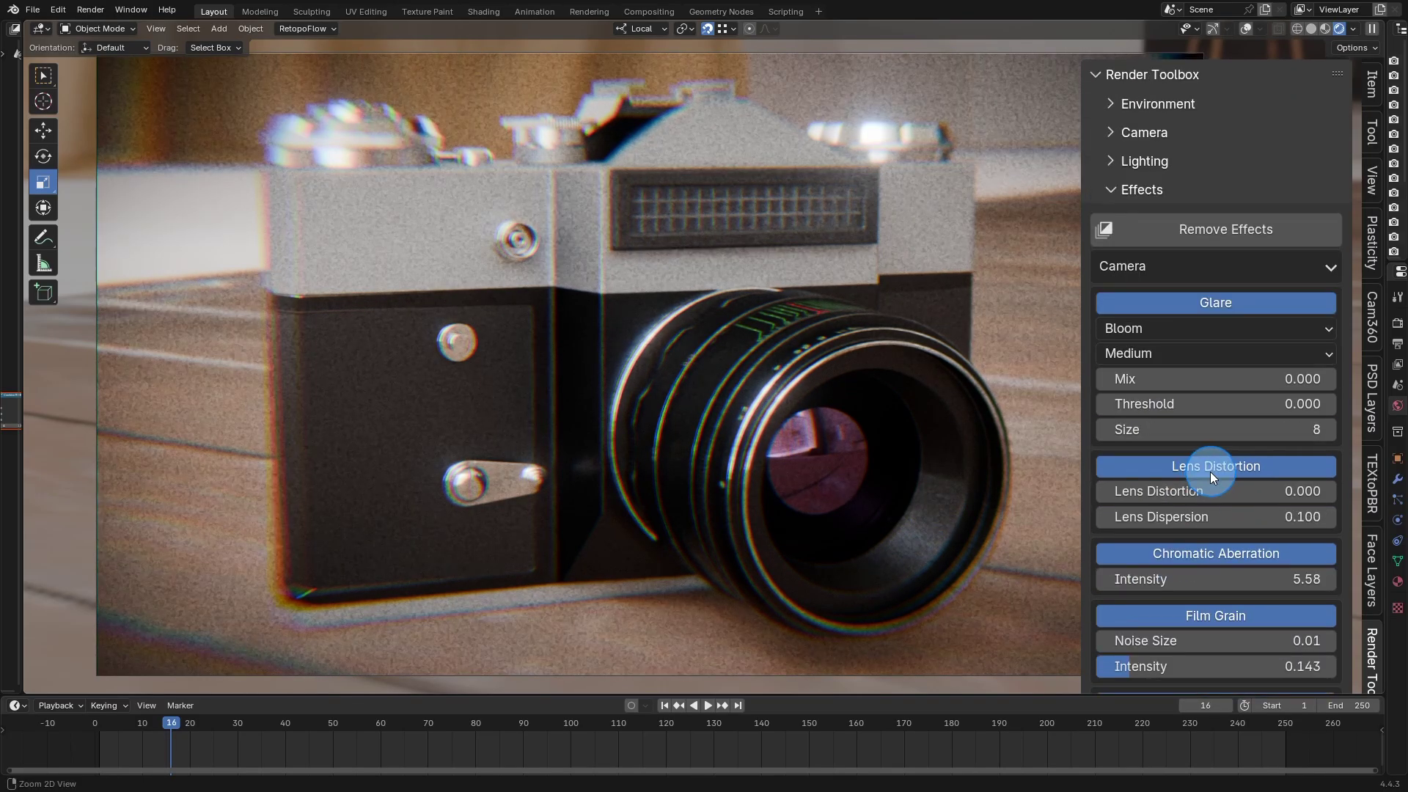
- Try compositor modes Disabled and Always, zero lens dispersion, then limit effects to Camera view
left_click(1184, 272)
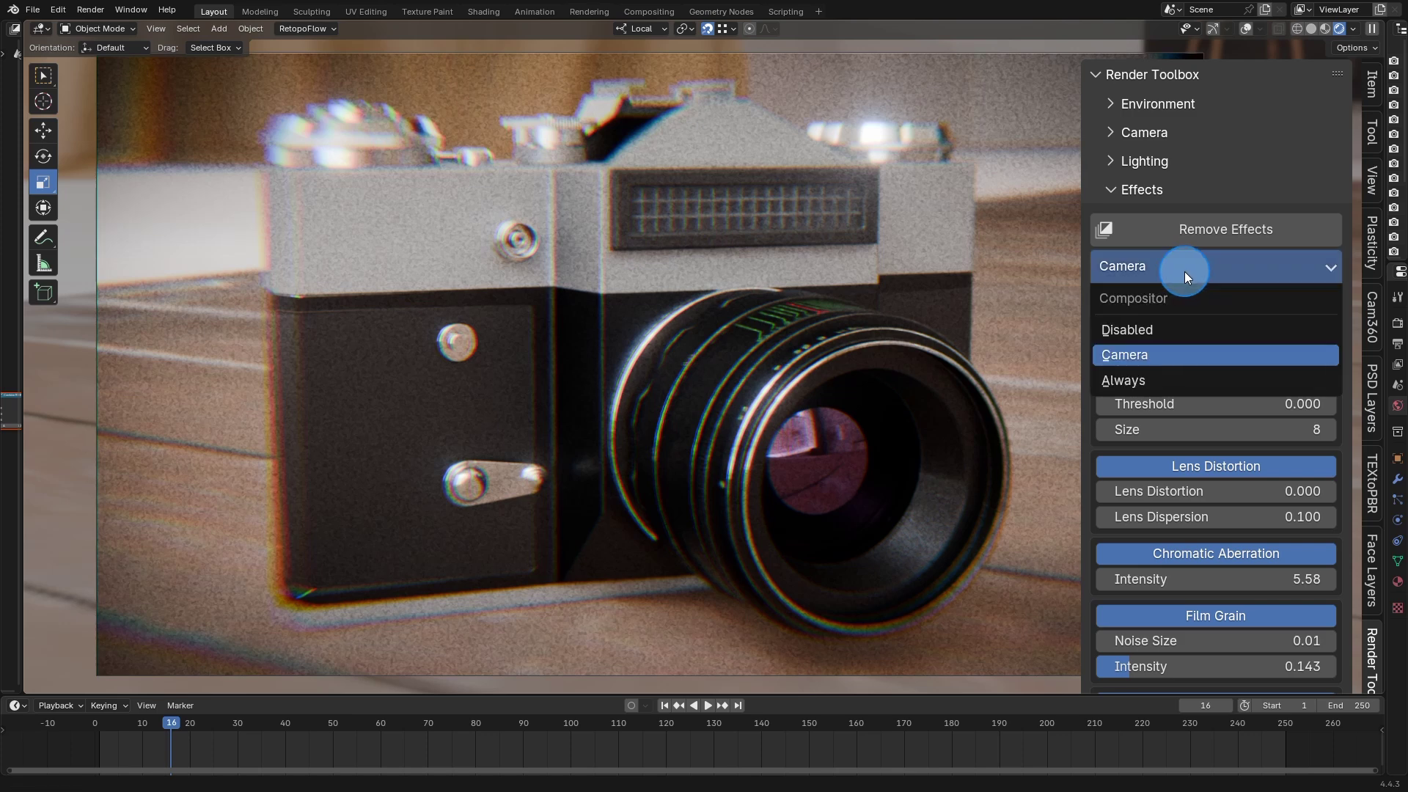
left_click(1189, 329)
left_click(1139, 265)
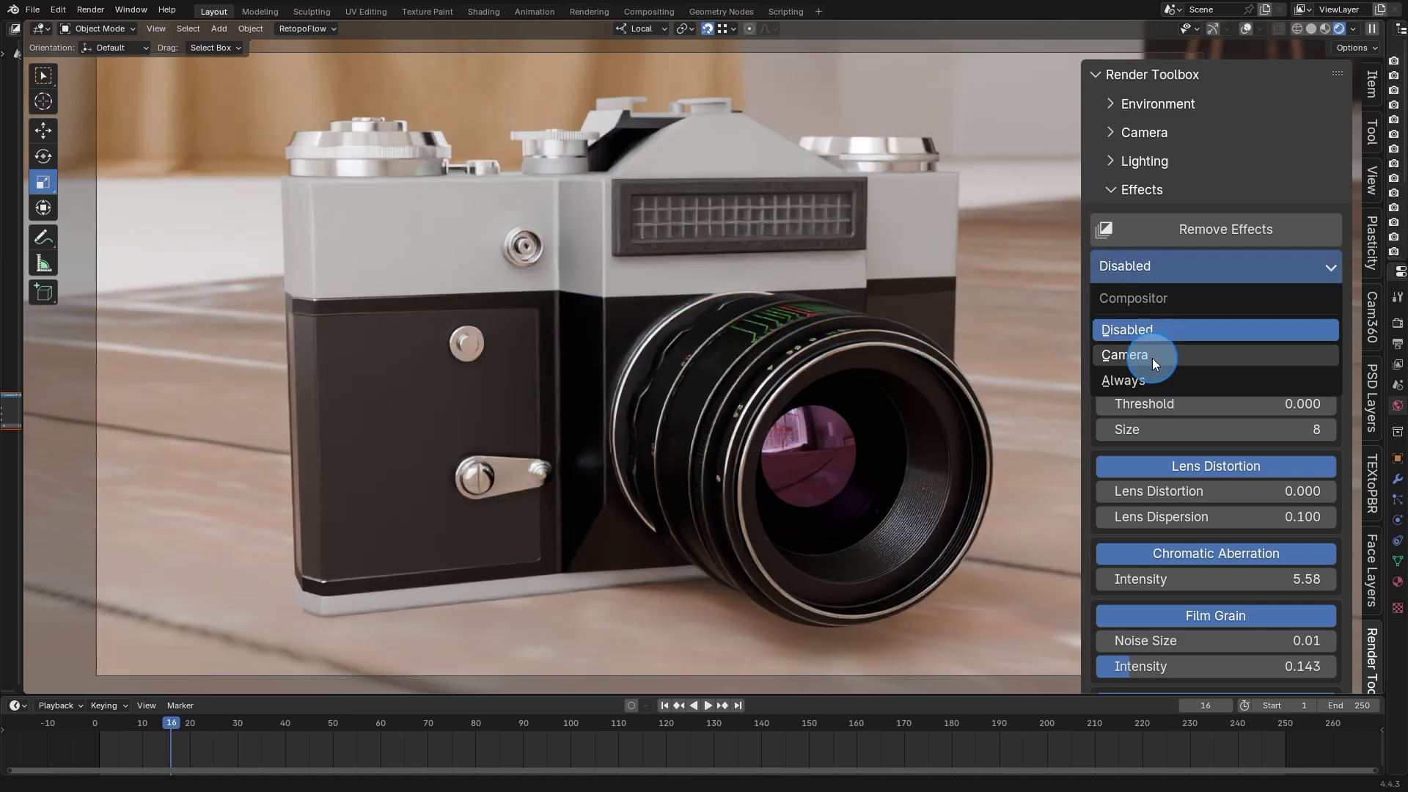
left_click(1169, 380)
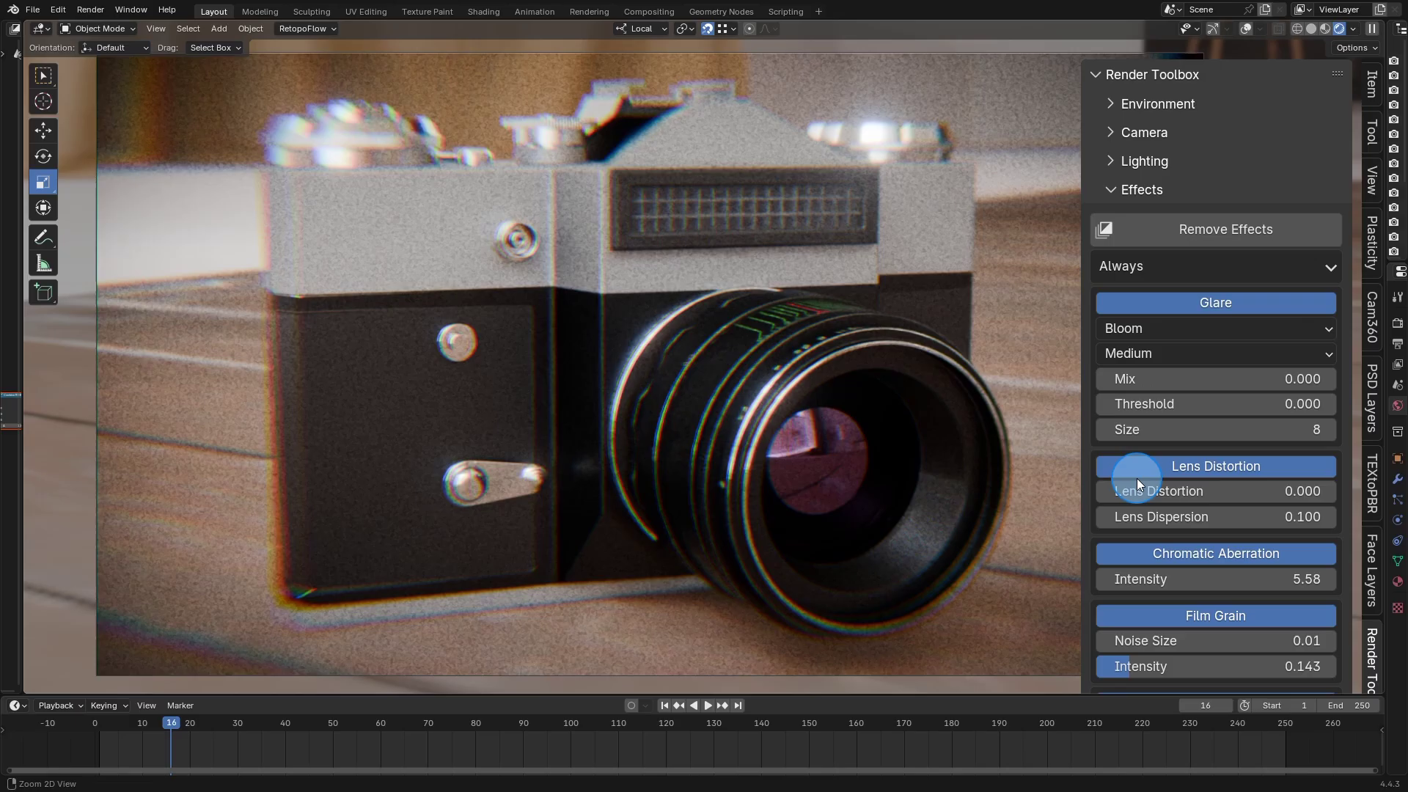
left_click_drag(1166, 517, 1102, 520)
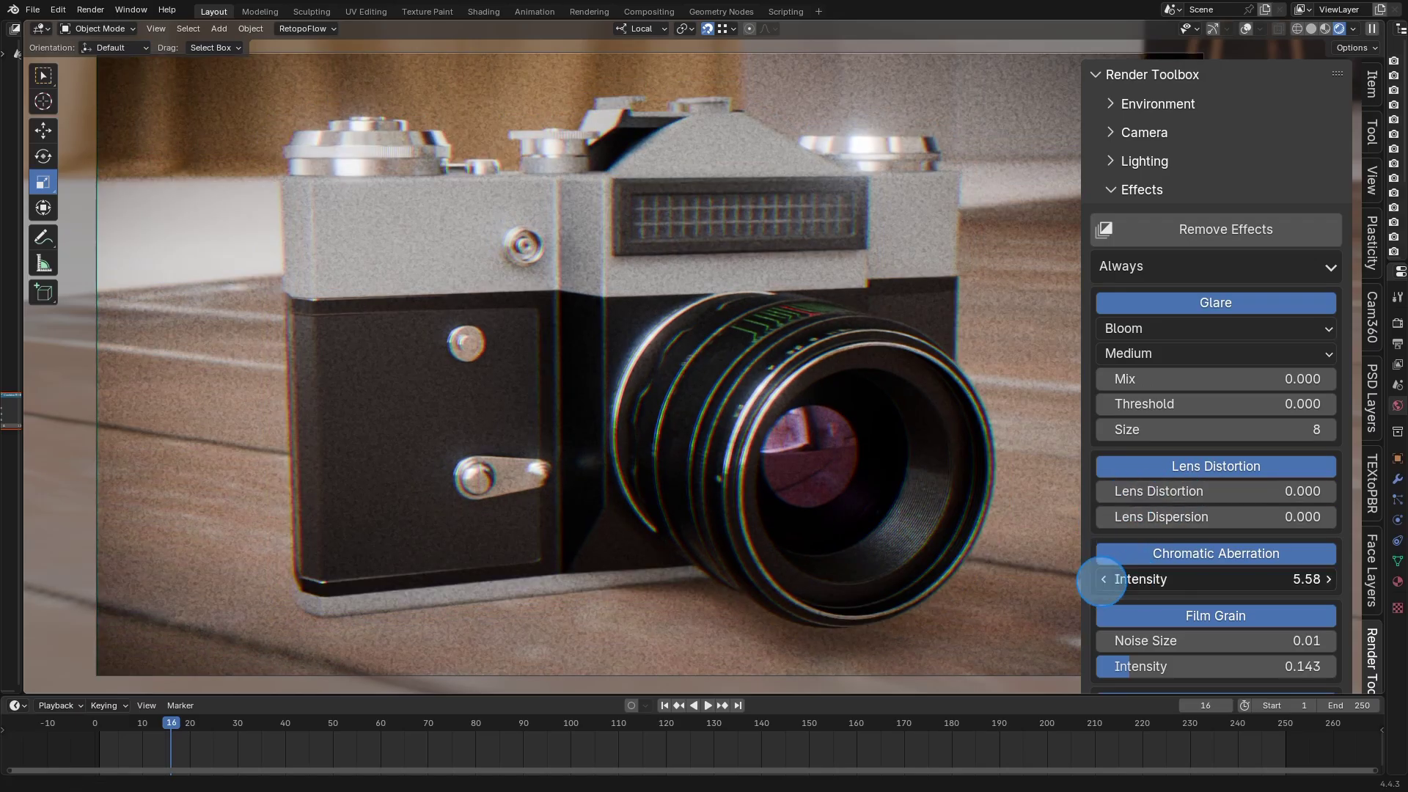
left_click(1134, 267)
left_click(1150, 357)
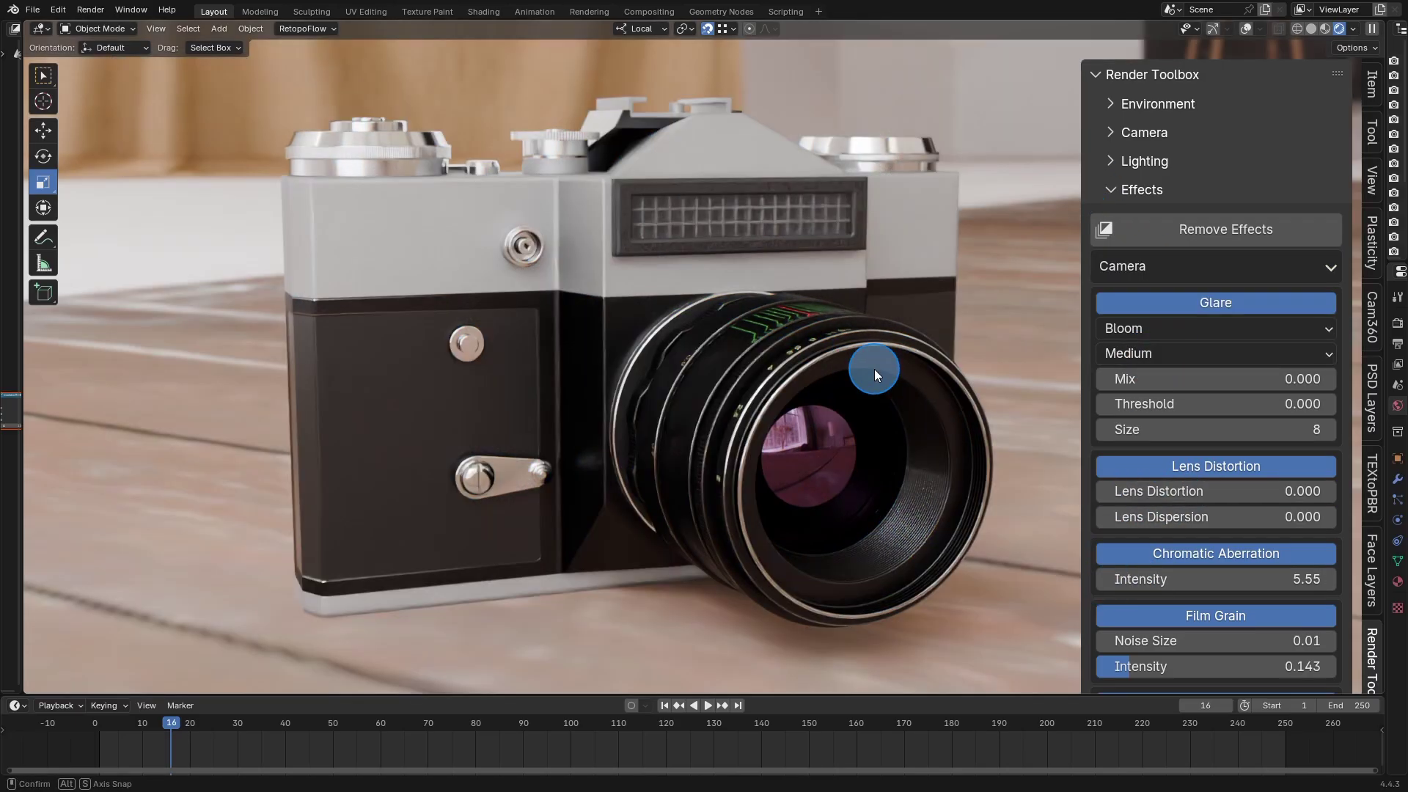
- Flip the compositor between Always and Camera, then remove all film effects and face the model
middle_click_drag(874, 369, 858, 371)
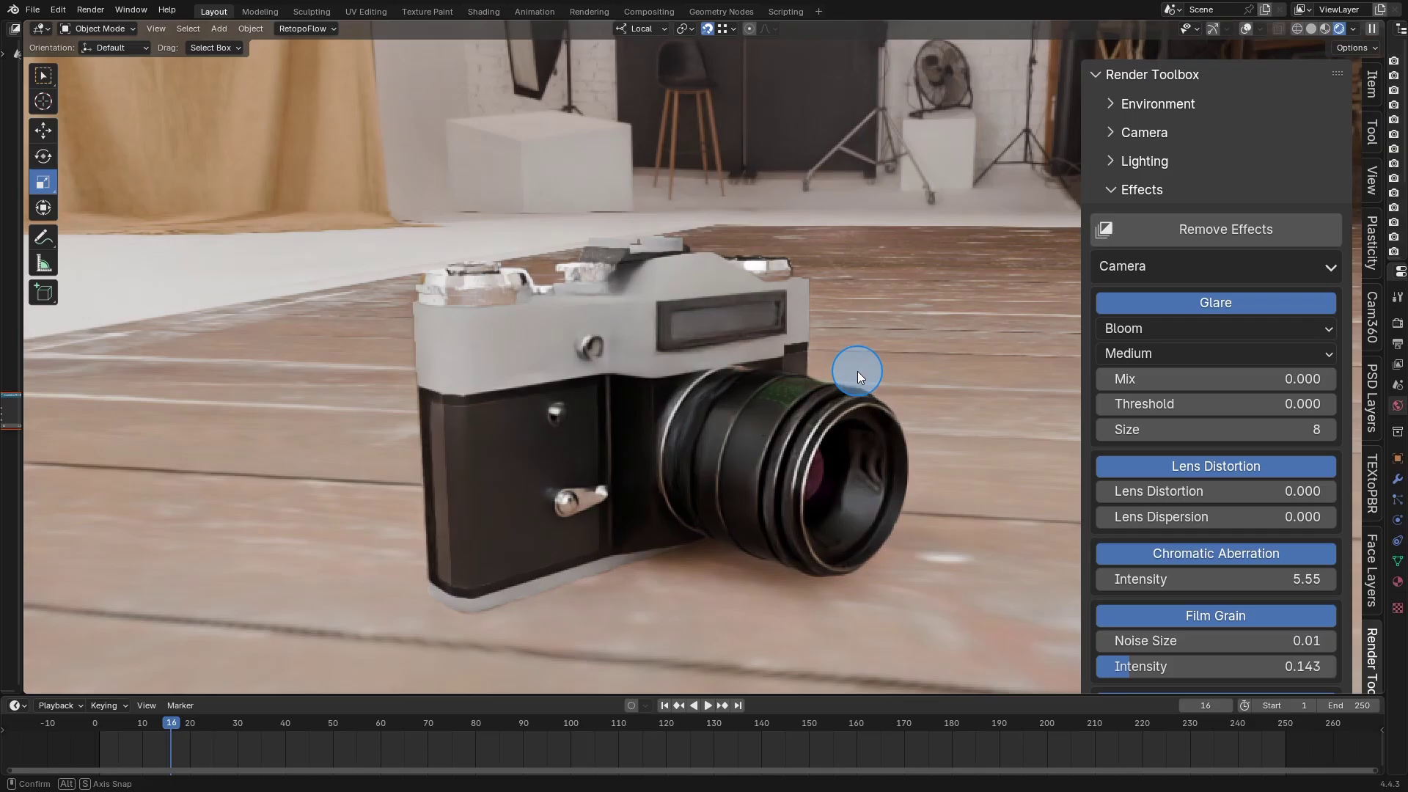
scroll(857, 370, "up", 2)
left_click(1130, 267)
left_click(1136, 379)
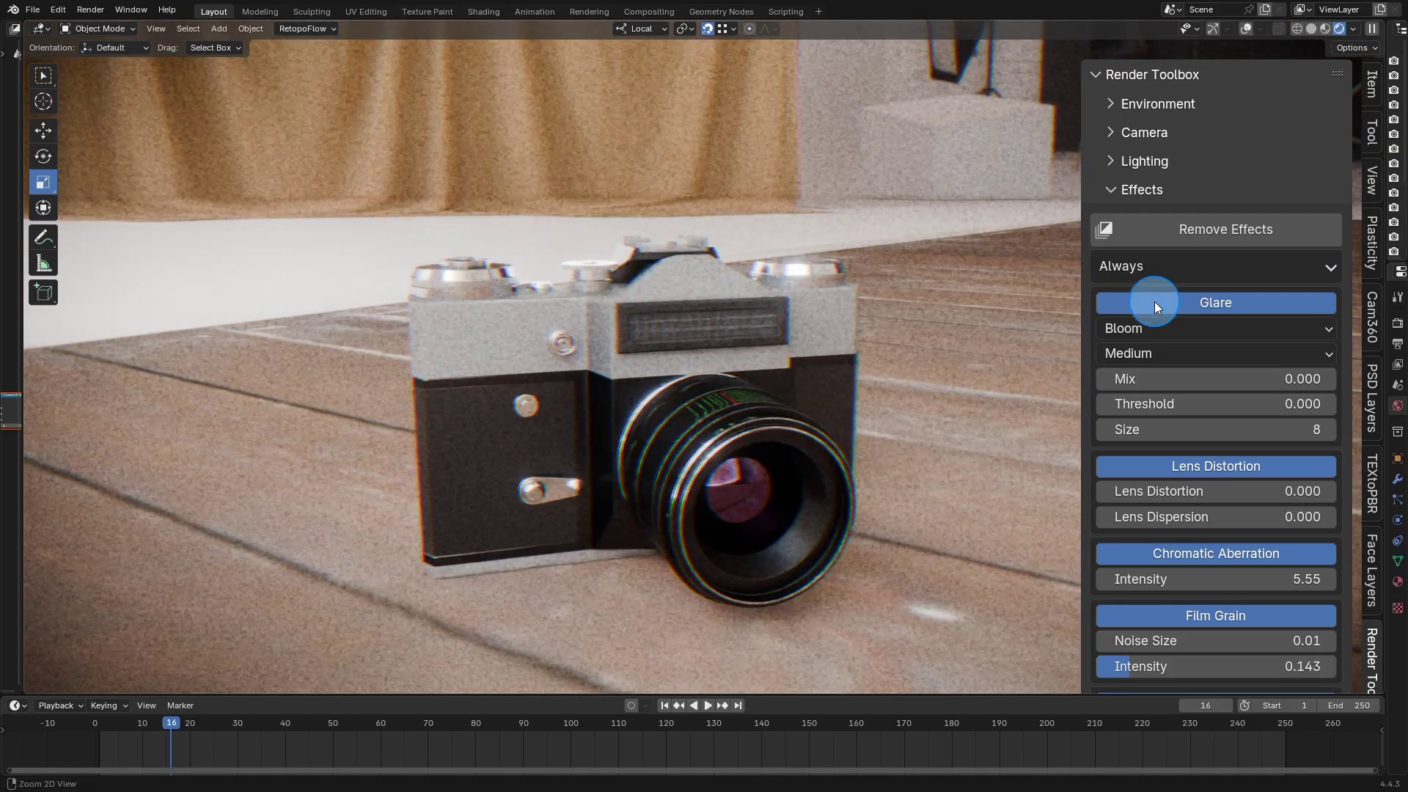
left_click(1130, 267)
left_click(1125, 355)
left_click(1193, 231)
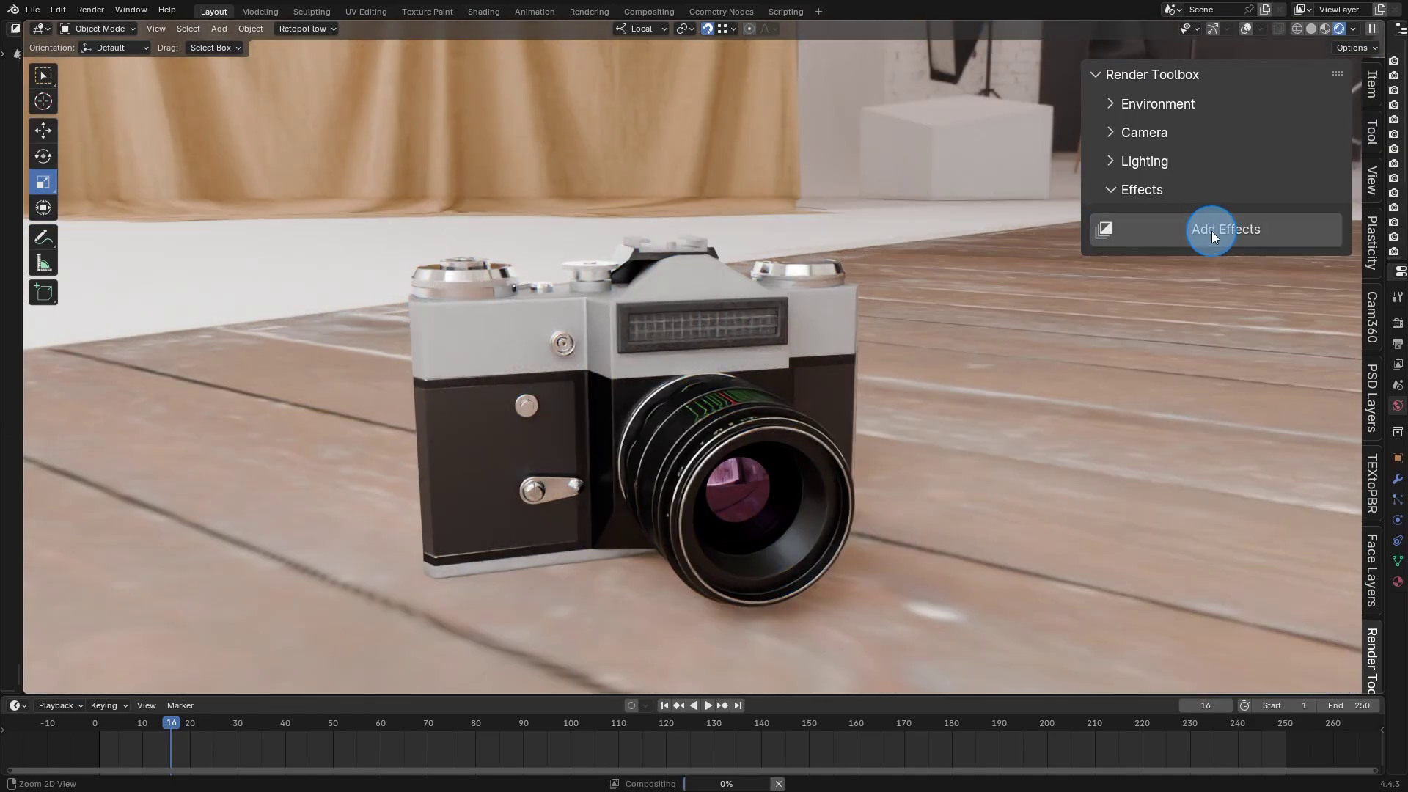
mouse_move(1052, 390)
middle_mouse_down()
mouse_move(872, 337)
mouse_move(966, 371)
middle_mouse_up()
scroll(967, 371, "up", 3)
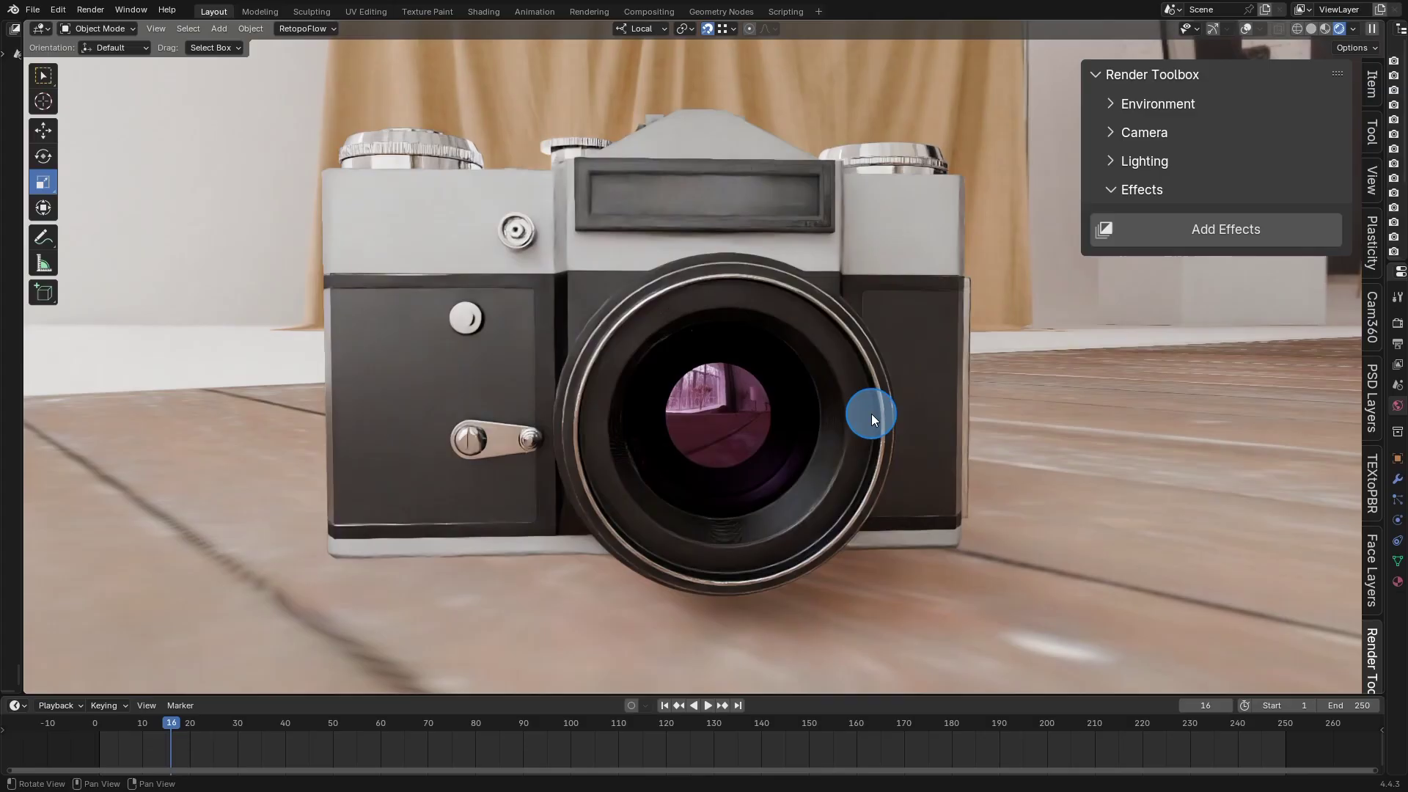